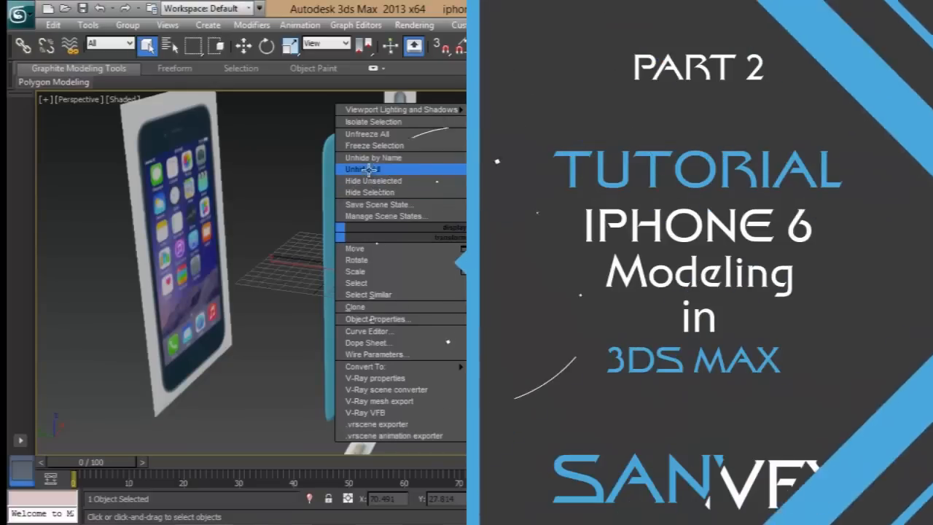
Unhide all objects, hide the phone's front panel, and show the selected case with edged faces and see-through display off
click(366, 169)
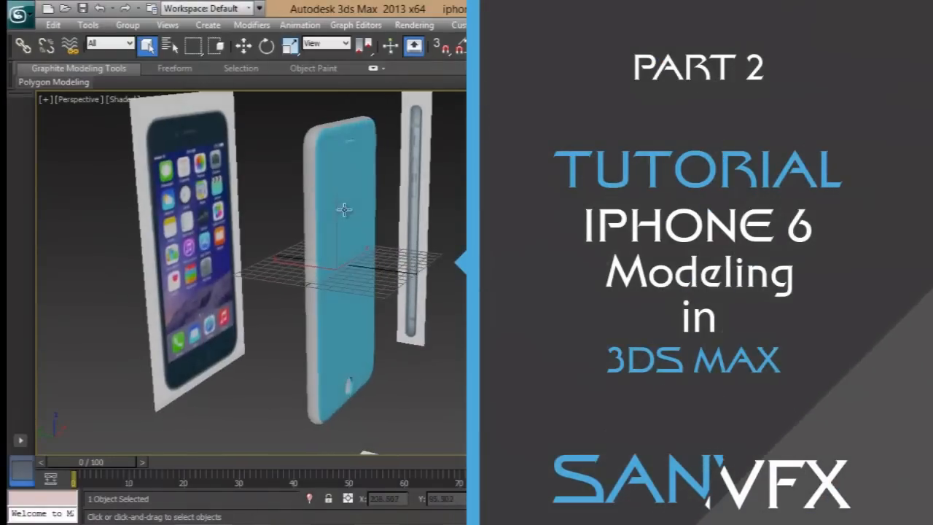
right_click(385, 311)
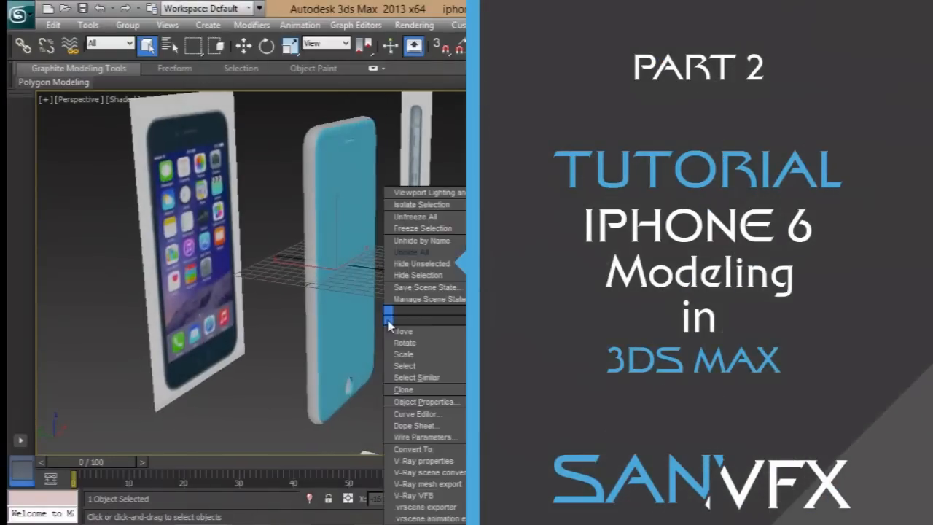
click(423, 274)
click(366, 209)
mouse_move(367, 209)
alt+middle_down()
mouse_move(462, 213)
mouse_move(387, 254)
mouse_move(385, 220)
mouse_move(306, 205)
mouse_move(395, 205)
mouse_move(437, 233)
mouse_move(296, 213)
mouse_move(550, 229)
mouse_move(435, 244)
mouse_move(512, 246)
mouse_move(466, 229)
alt+middle_up()
key(F4)
key(alt+x)
Assign the unused 04 - Default material to the case and darken its diffuse colour to grey 81
click(803, 46)
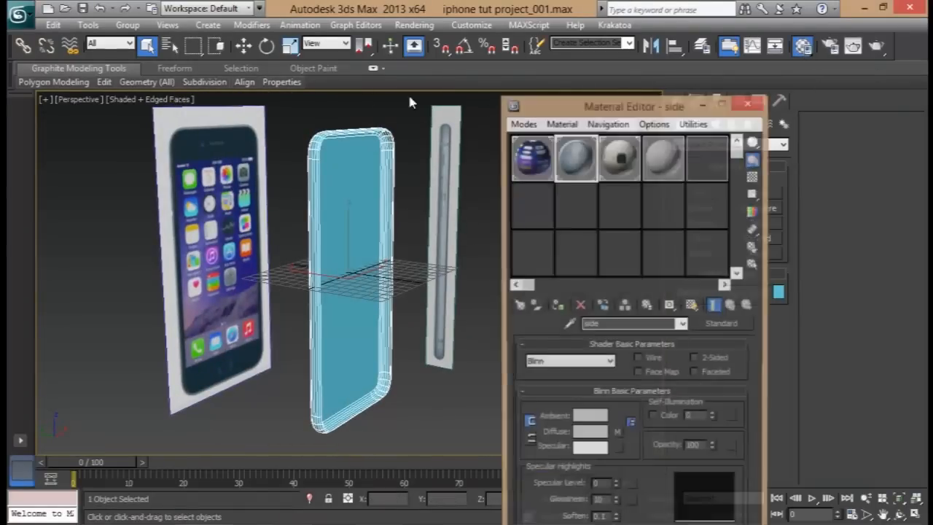
click(663, 157)
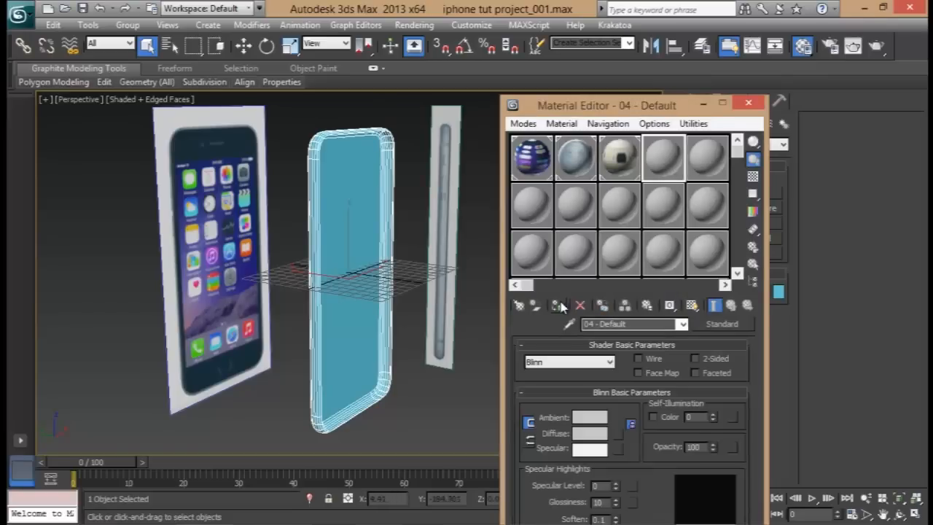
click(558, 305)
click(591, 432)
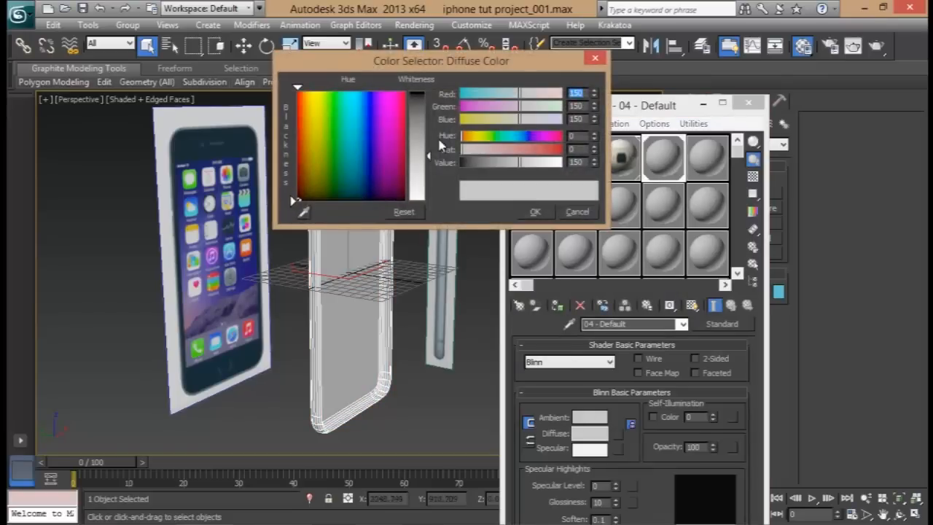
drag(427, 133, 460, 137)
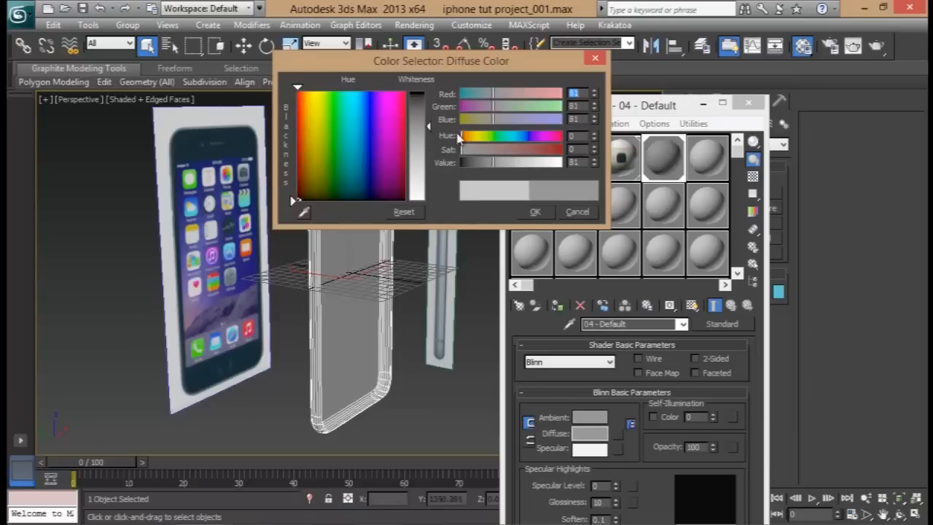
click(536, 211)
click(749, 102)
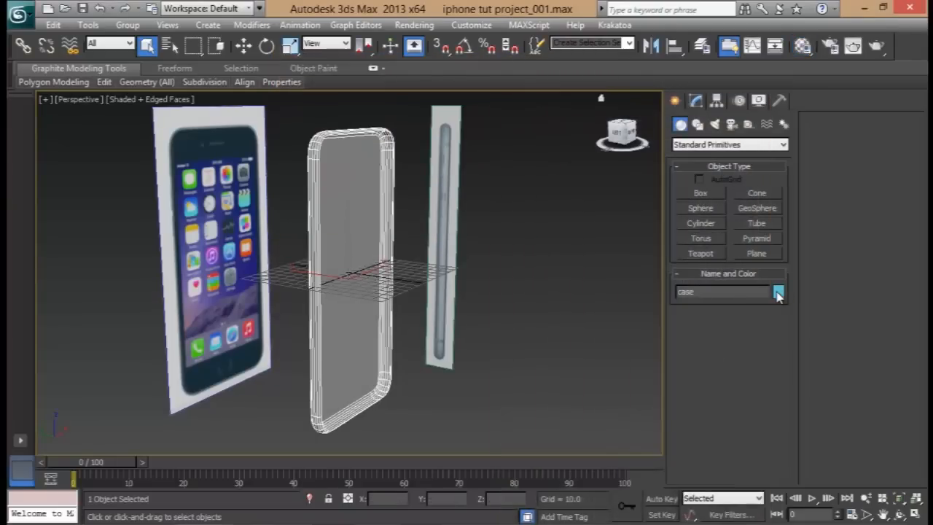
Set the case's object colour to black and deselect it
click(778, 292)
click(575, 300)
click(539, 347)
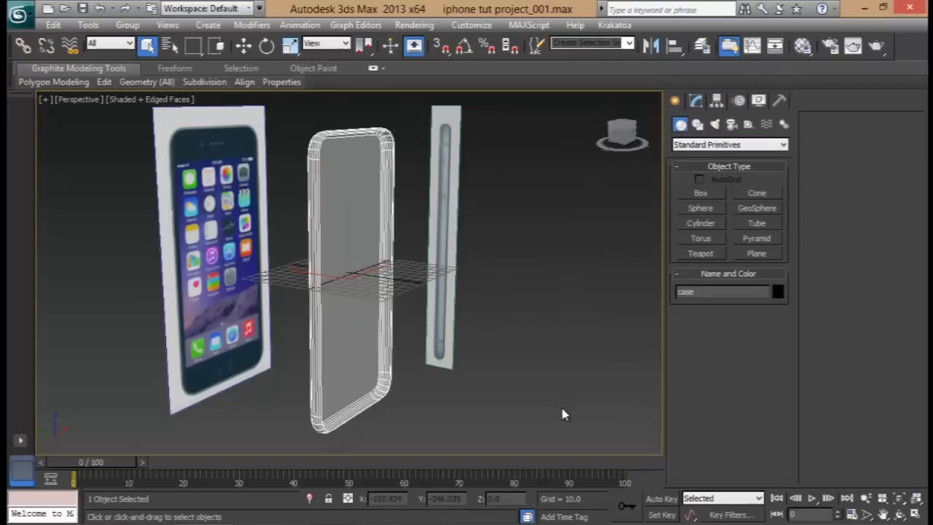
click(558, 409)
alt+middle_drag(558, 410, 445, 319)
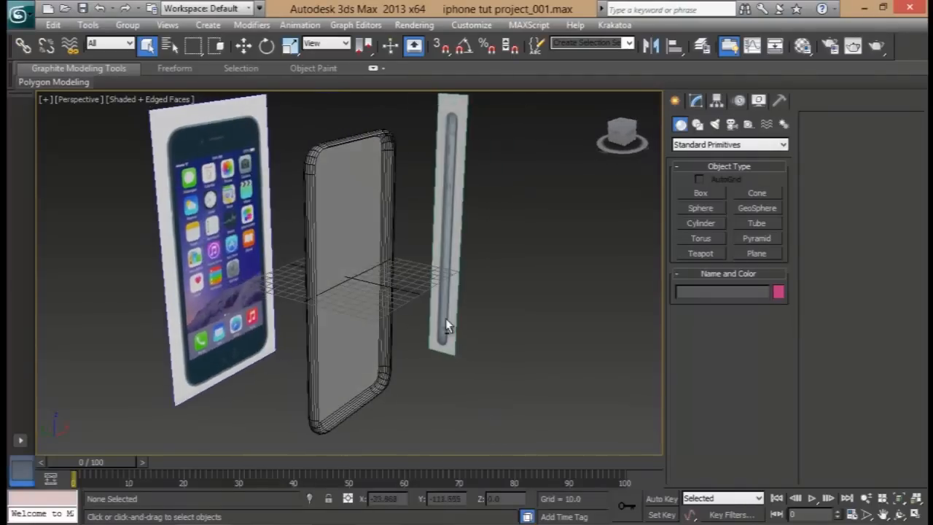
Isolate the case and bring the upper part of its back face into view
click(369, 194)
alt+middle_drag(369, 194, 354, 255)
key(alt+q)
scroll(411, 250, up, 5)
alt+middle_drag(410, 250, 247, 159)
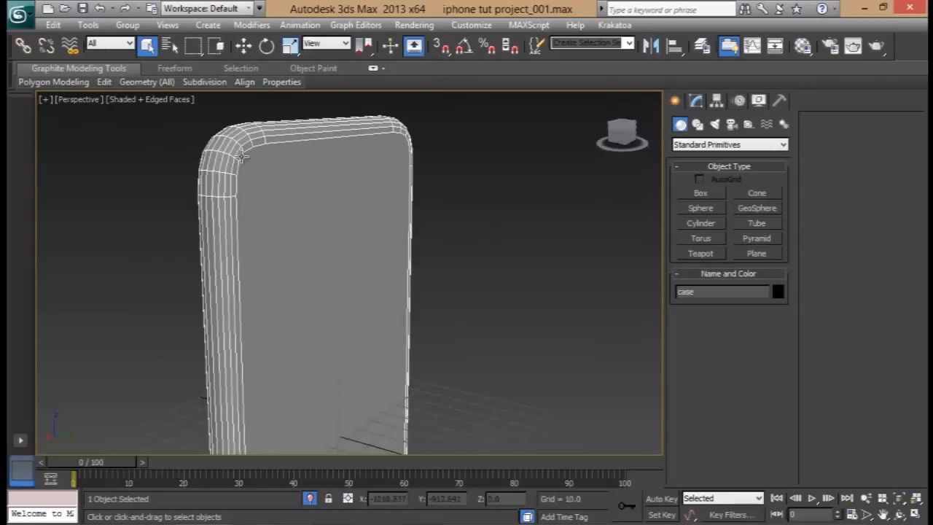
scroll(354, 233, up, 2)
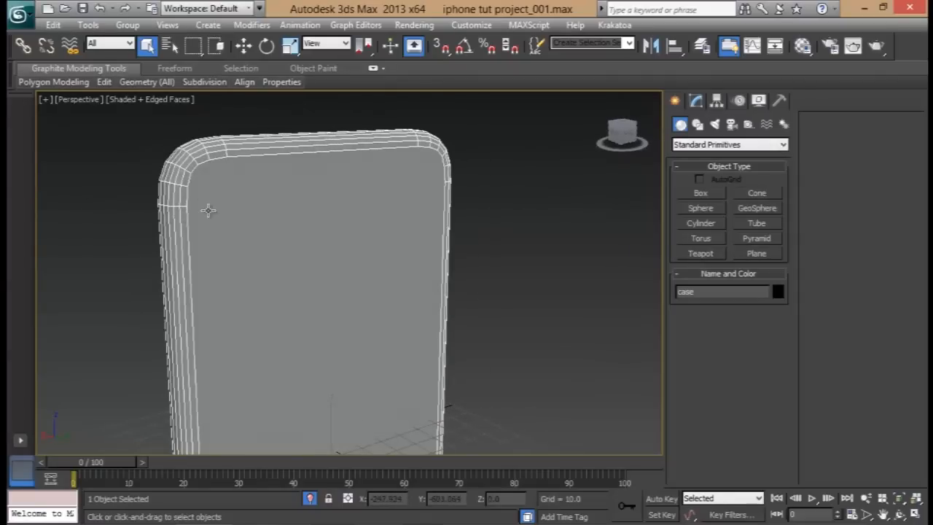
scroll(331, 240, up, 2)
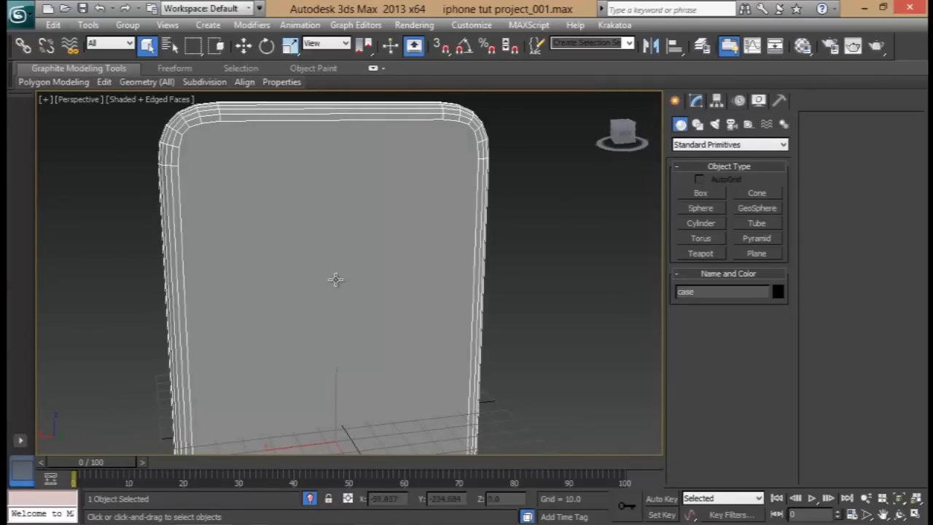
Switch to the refrence images folder and examine the iPhone 6 photos from iphone-6-camera onward, then return to 3ds Max
key(alt+Tab)
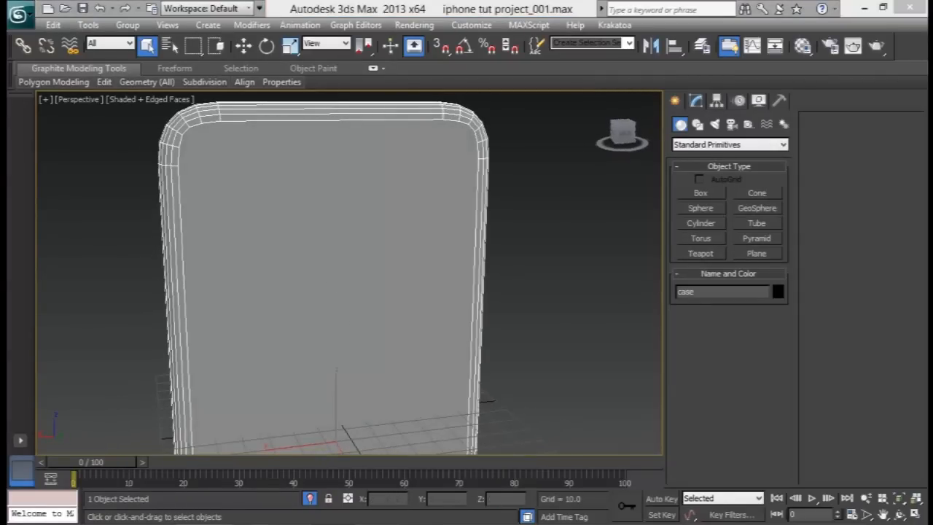
scroll(439, 280, down, 3)
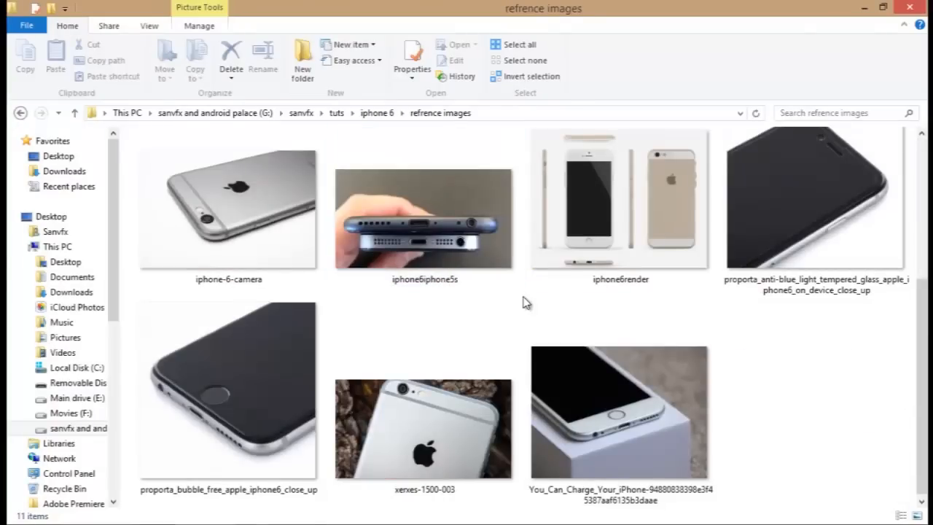
double_click(265, 235)
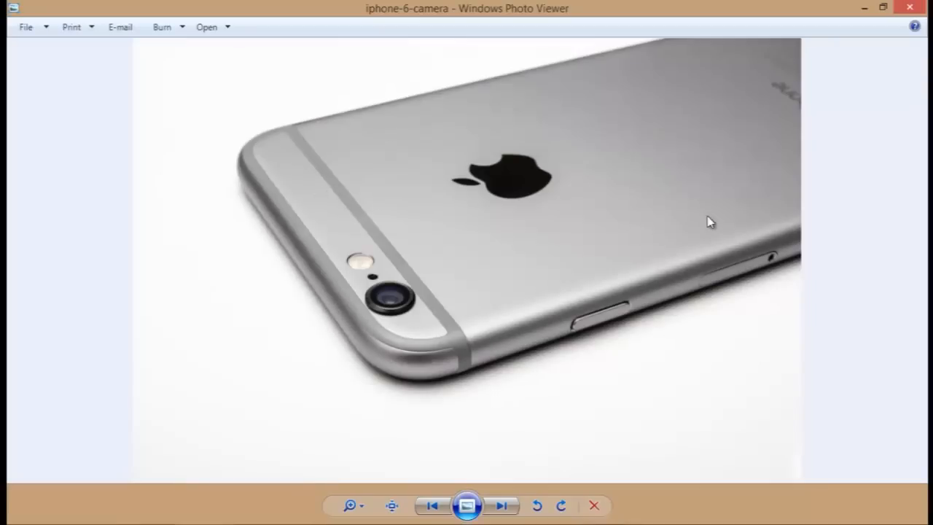
key(Right)
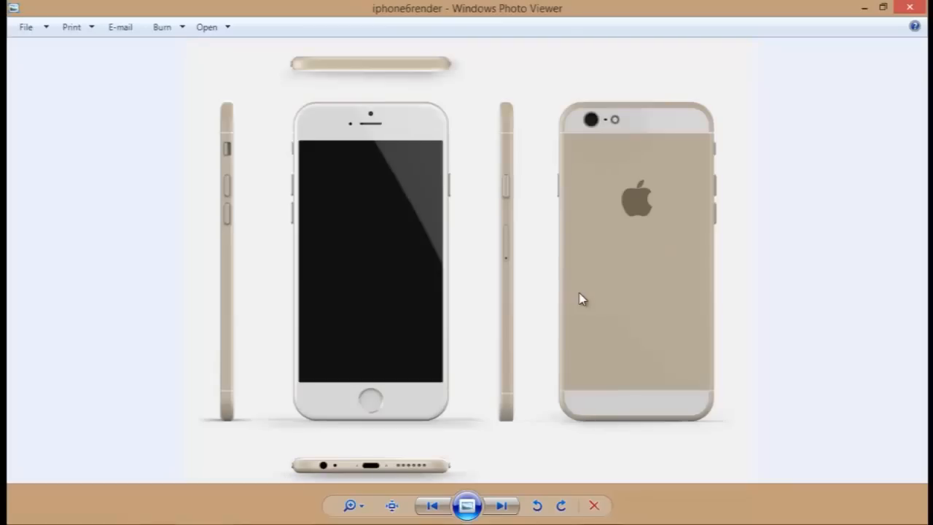
key(Right)
key(Right)
key(Right)
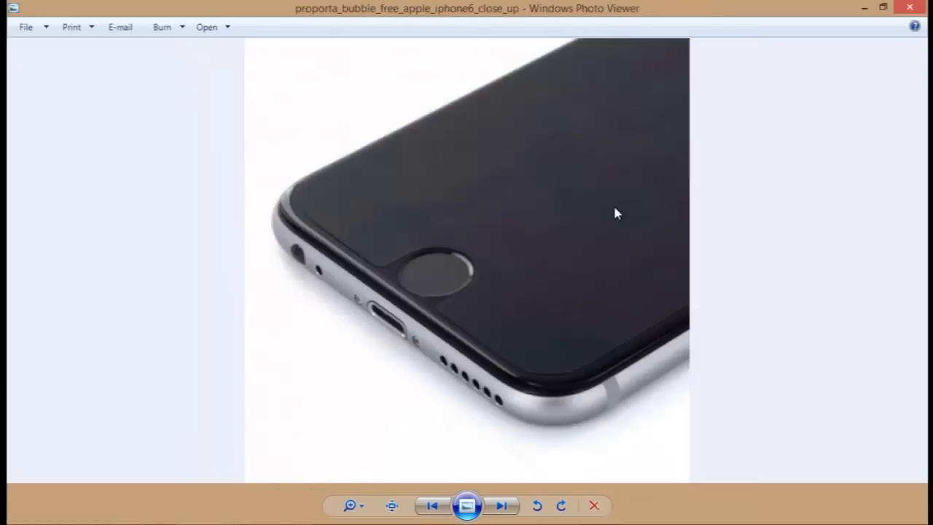
key(Right)
key(Right)
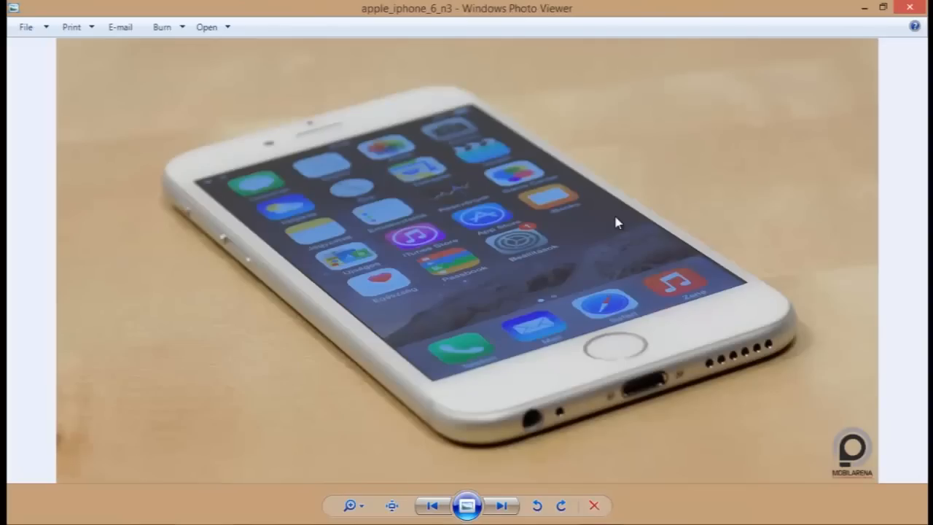
key(Right)
key(Right)
key(Right)
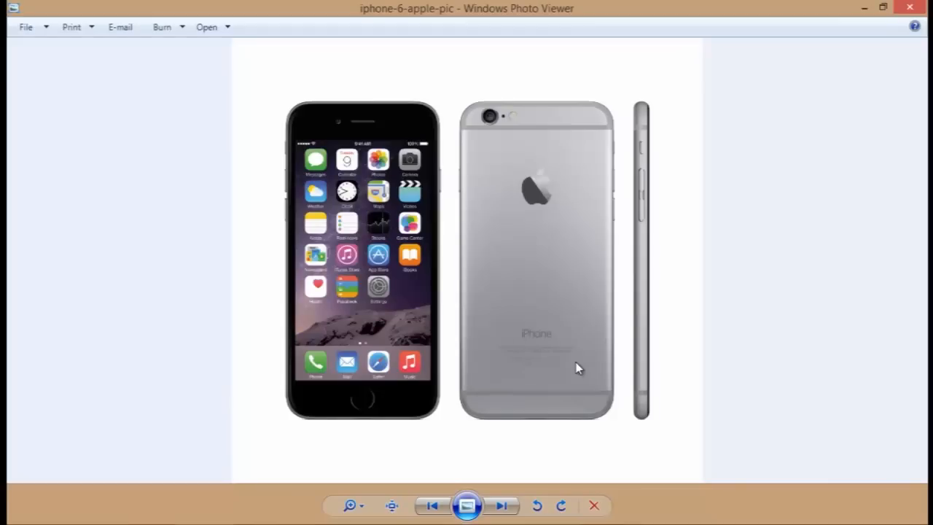
key(alt+F4)
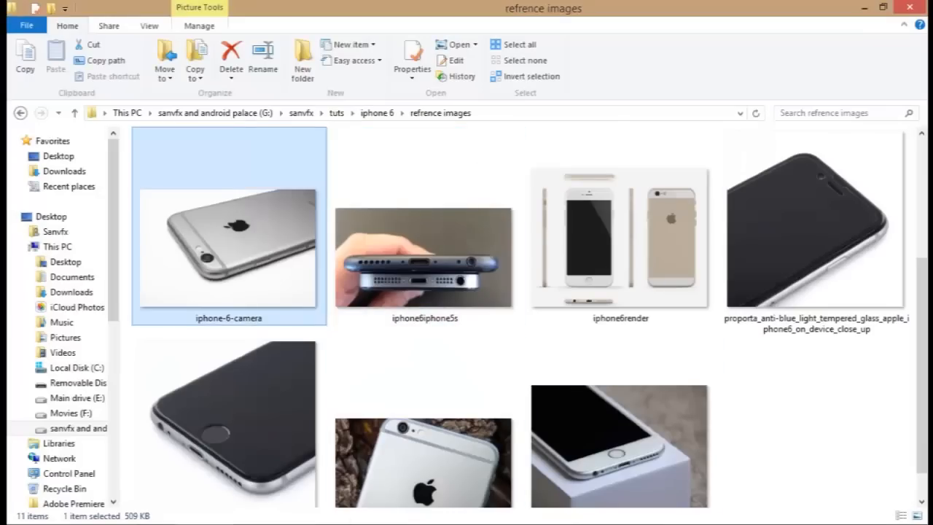
key(alt+Tab)
Enter vertex-level editing on the case and turn on 3D snapping restricted to vertices
scroll(396, 272, down, 5)
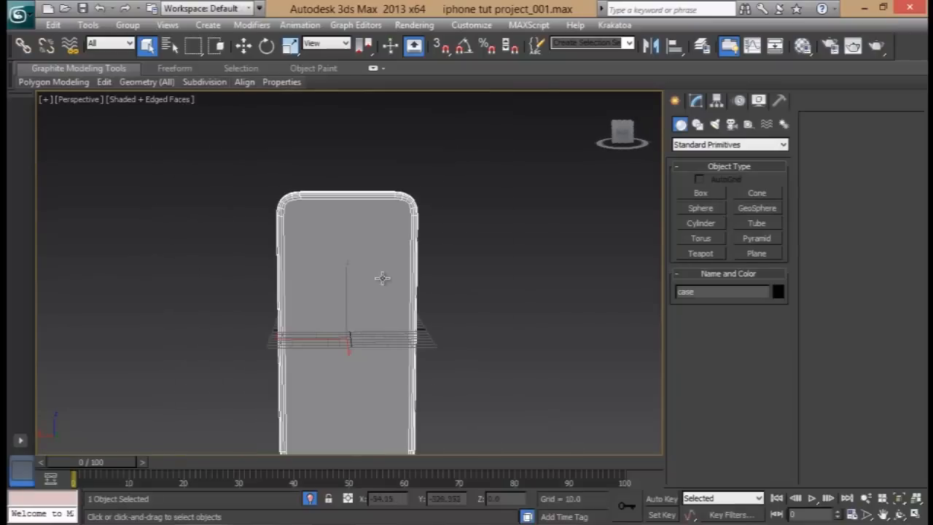
alt+middle_drag(381, 218, 367, 289)
alt+middle_drag(389, 248, 356, 310)
scroll(364, 243, up, 5)
scroll(396, 233, down, 5)
alt+middle_drag(367, 244, 385, 255)
scroll(394, 254, up, 4)
scroll(386, 270, up, 4)
click(697, 101)
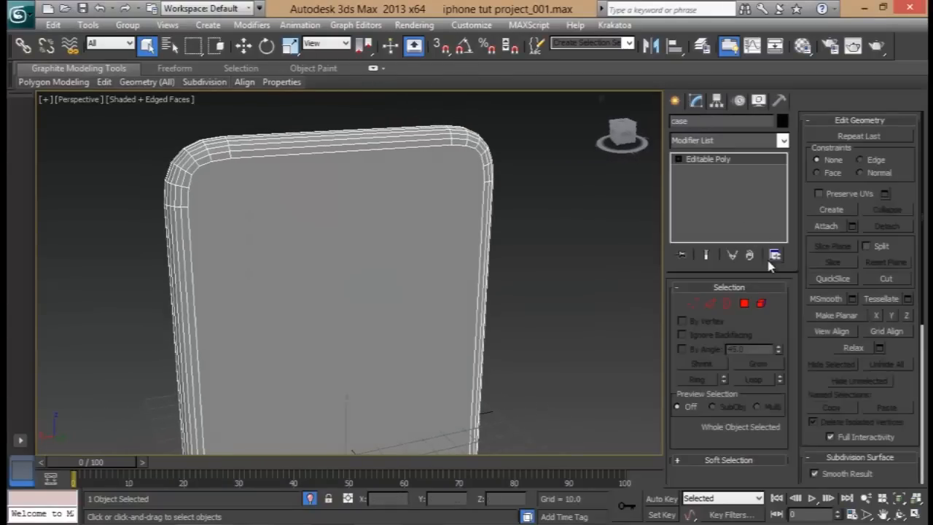
click(692, 306)
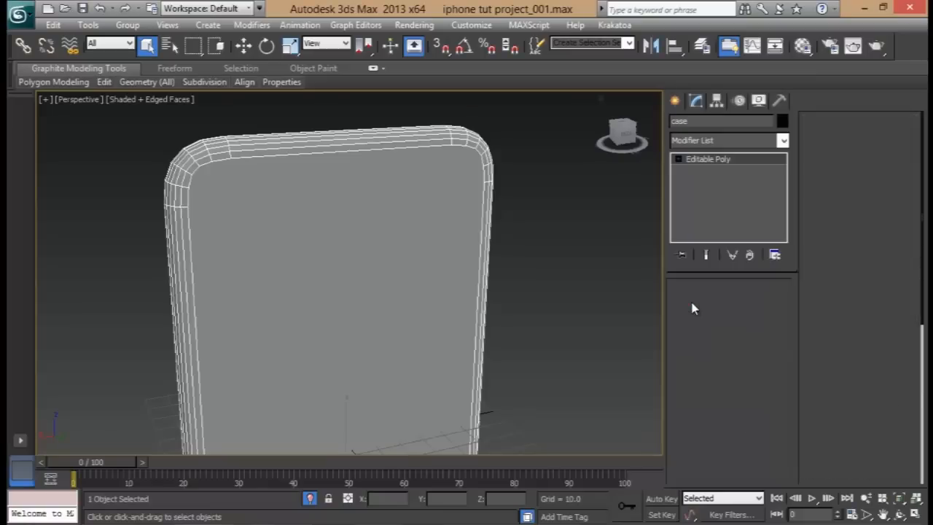
right_click(441, 46)
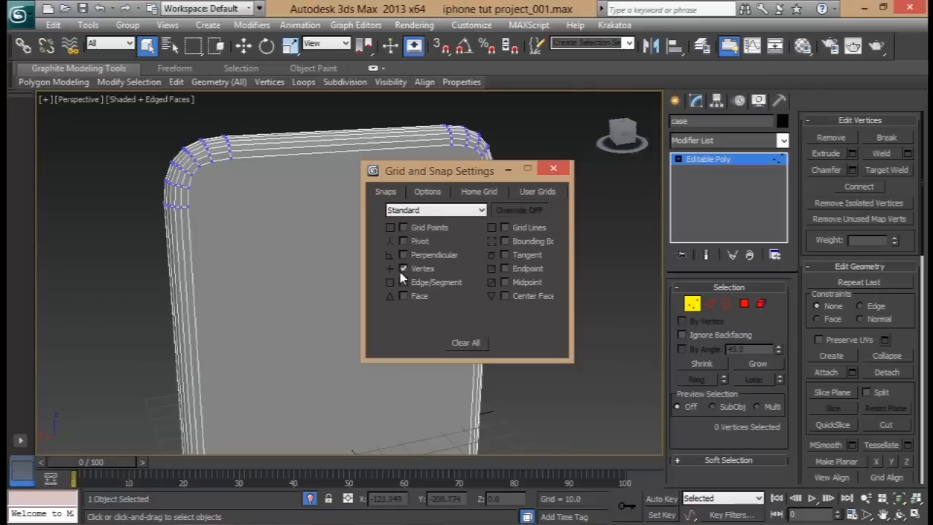
click(553, 169)
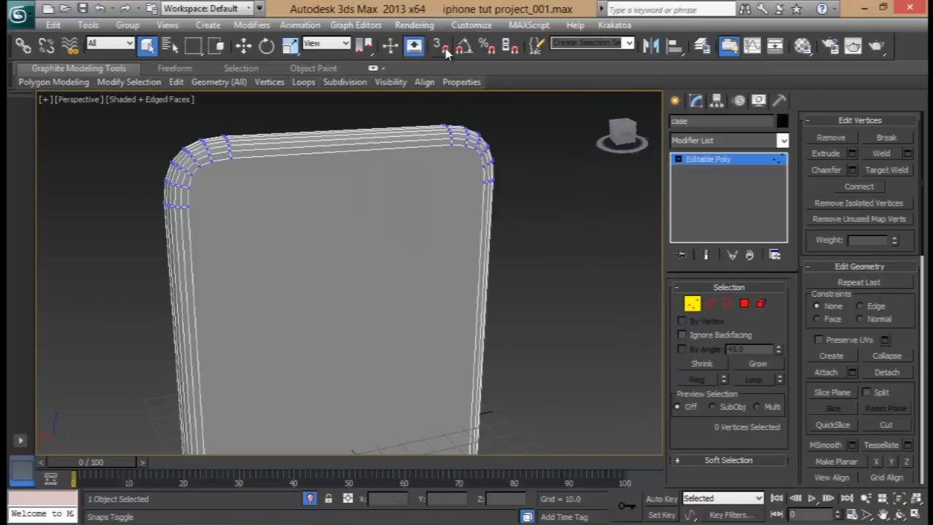
Cut two horizontal edges across the upper back face, joining the two lowest pairs of opposite corner vertices
drag(895, 327, 896, 268)
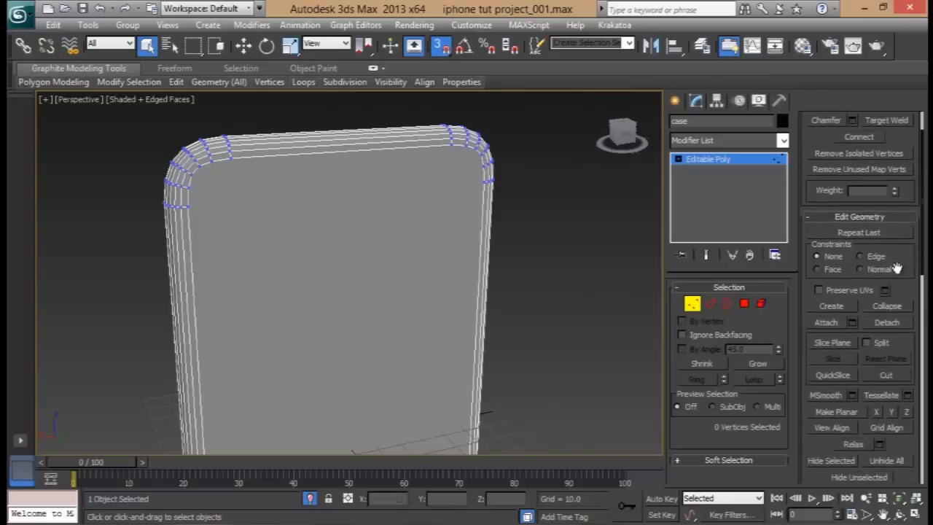
click(885, 375)
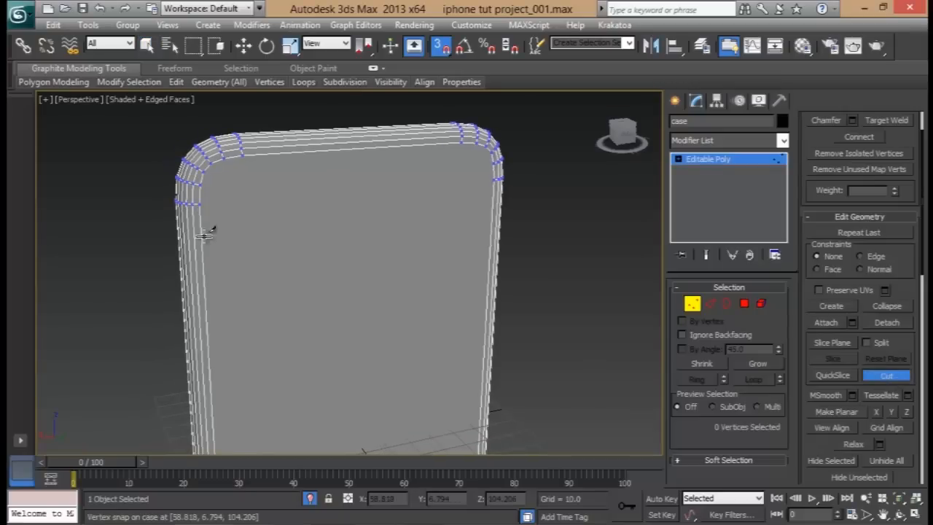
click(201, 203)
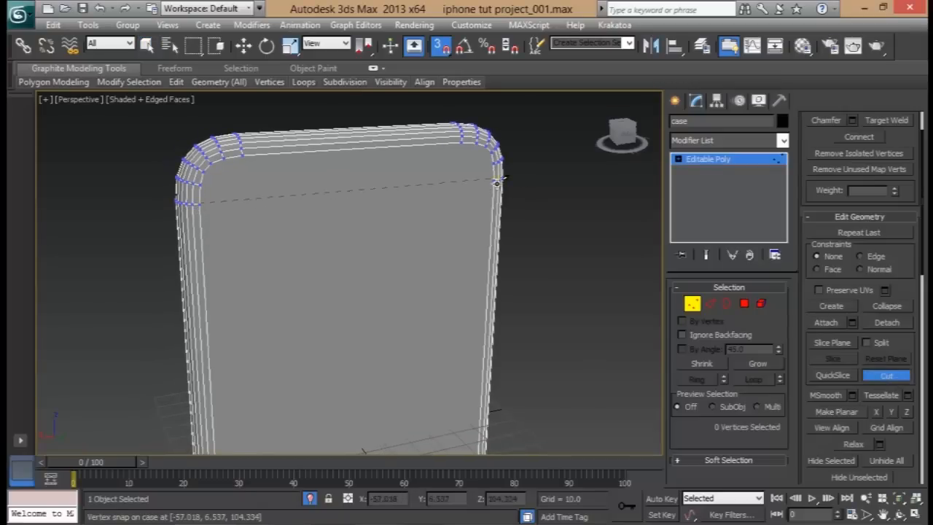
click(498, 180)
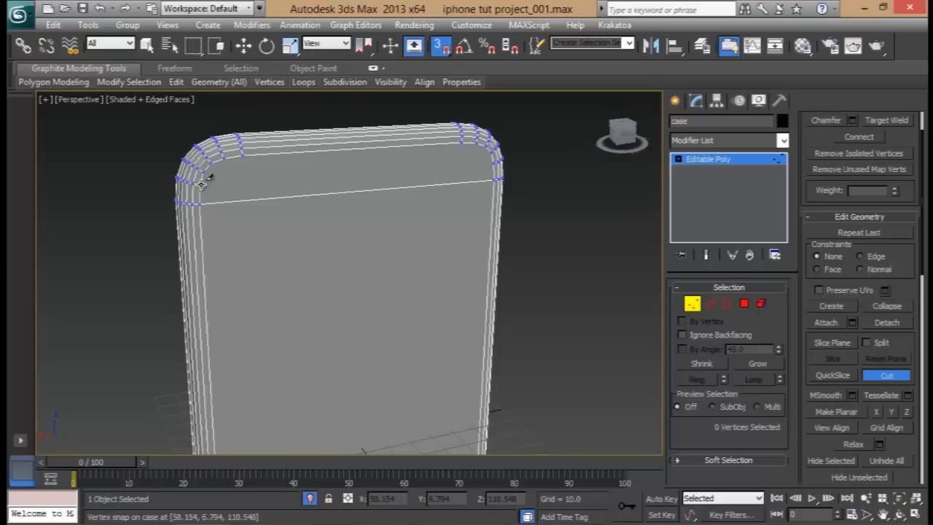
click(497, 163)
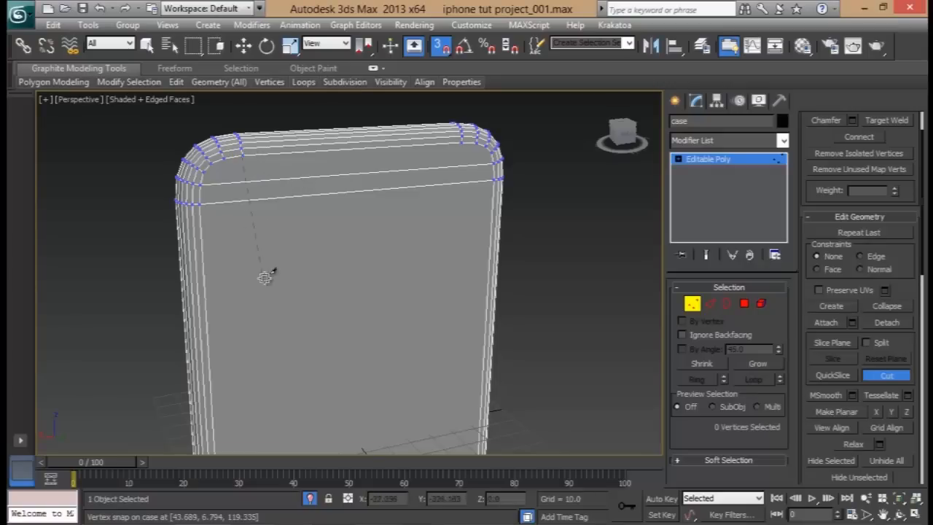
Cut a vertical edge down the left side of the back face, from the upper corner's end vertex to the matching bottom vertex
middle_drag(264, 276, 267, 223)
scroll(302, 298, down, 5)
scroll(312, 312, up, 4)
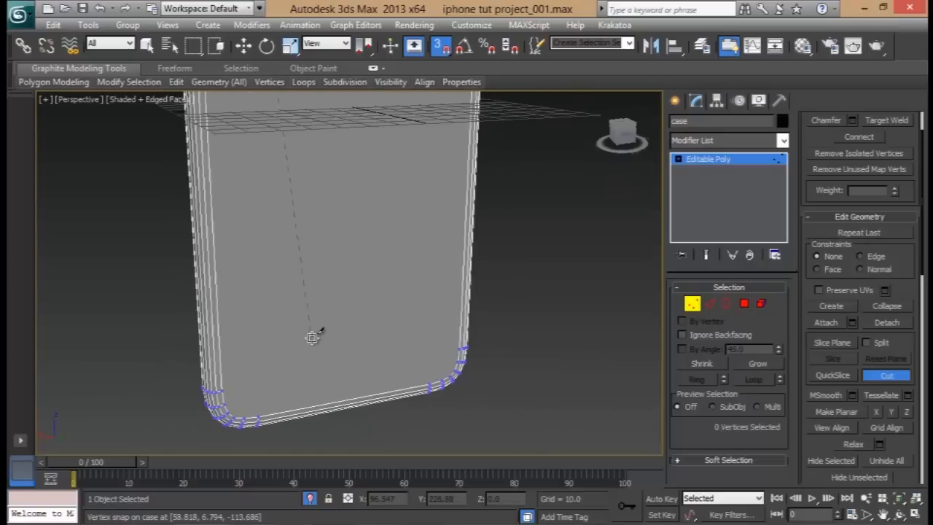
middle_drag(311, 336, 301, 265)
scroll(301, 264, up, 2)
click(223, 380)
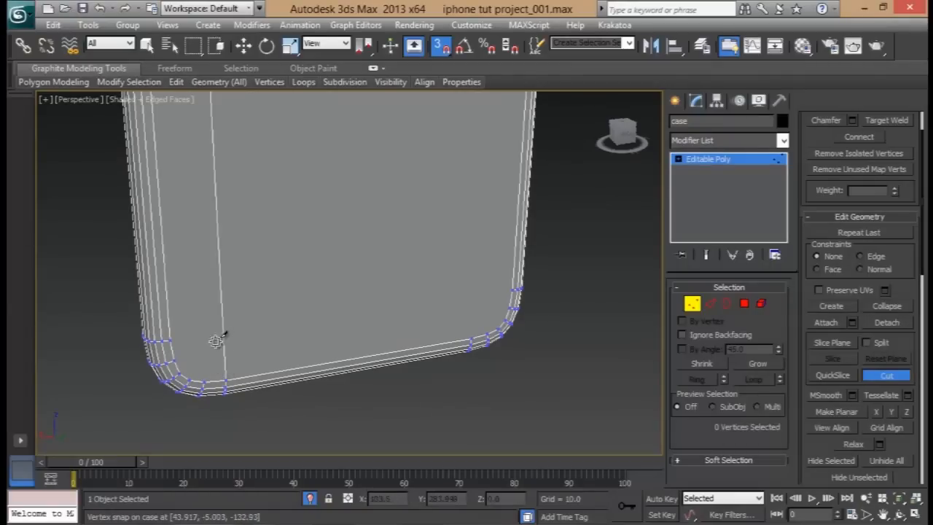
Cut two horizontal edges across the lower back face, joining the two uppermost pairs of opposite corner vertices
click(514, 291)
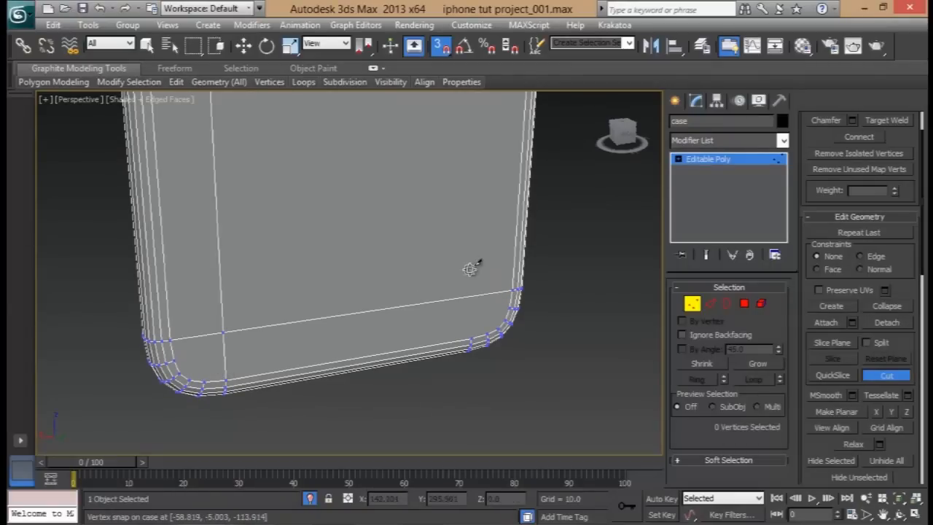
click(173, 359)
click(506, 310)
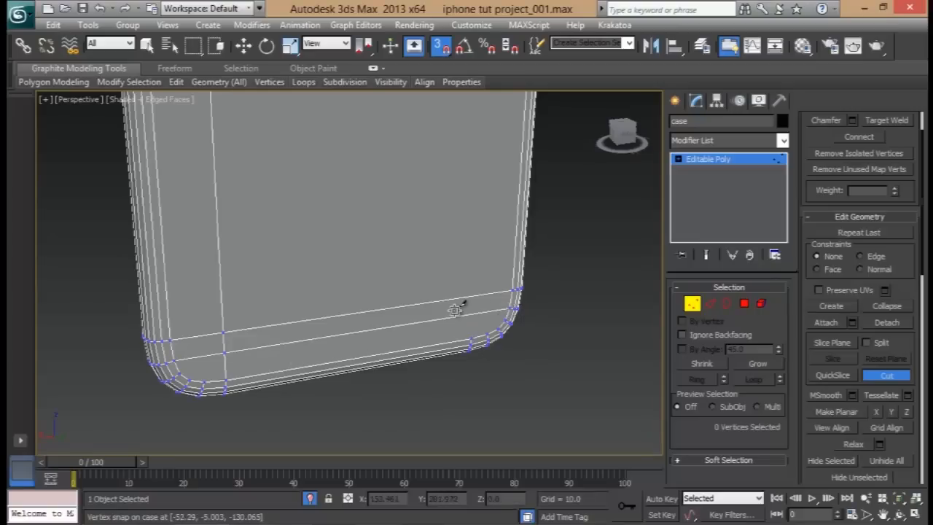
alt+middle_drag(342, 343, 431, 386)
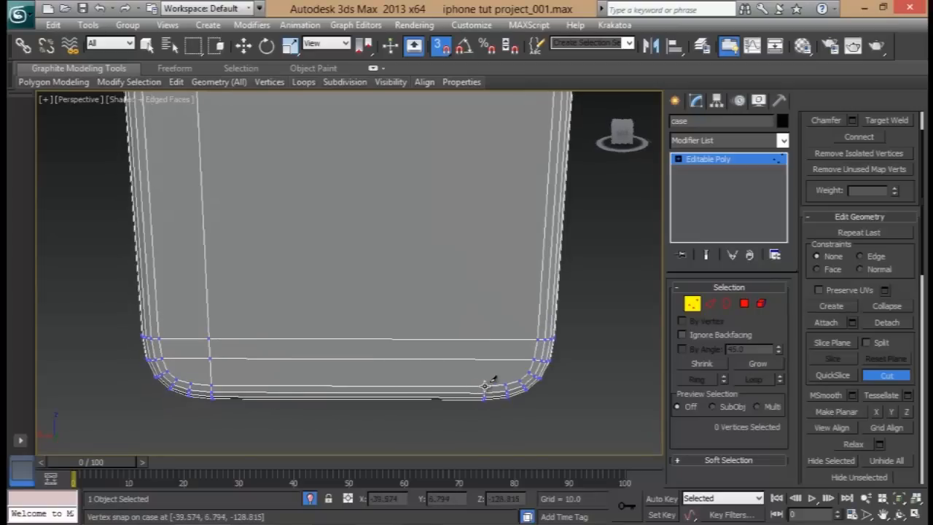
Cut a vertical edge along the right side of the back face, joining the bottom corner's end vertex to the matching upper vertex
alt+middle_drag(487, 225, 431, 216)
click(433, 207)
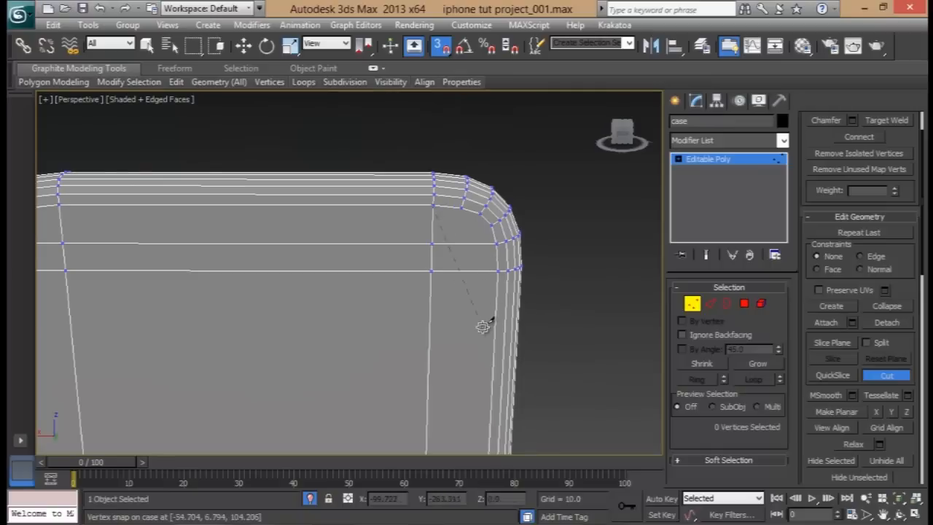
Cut two more vertical edges along the left side of the back face, joining the next pairs of bottom and upper corner vertices outward
alt+middle_drag(560, 310, 435, 220)
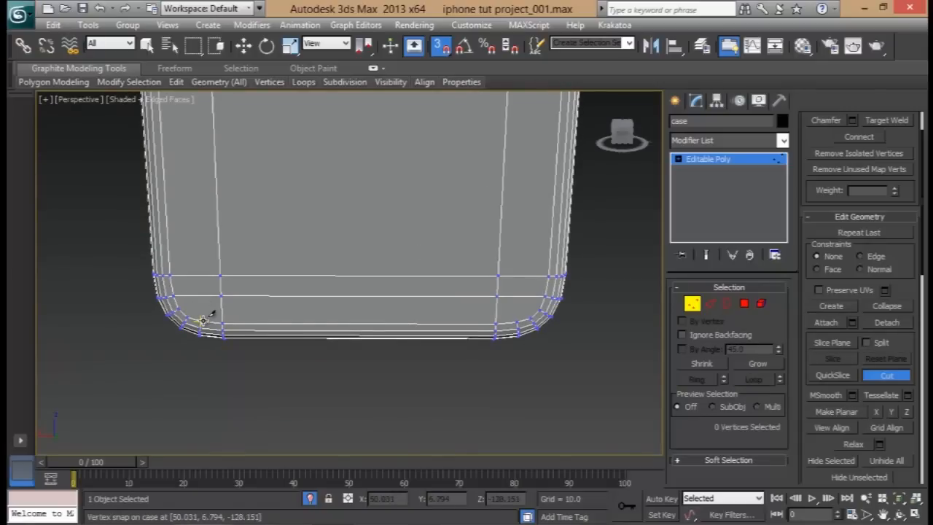
middle_drag(209, 220, 235, 415)
scroll(211, 292, down, 2)
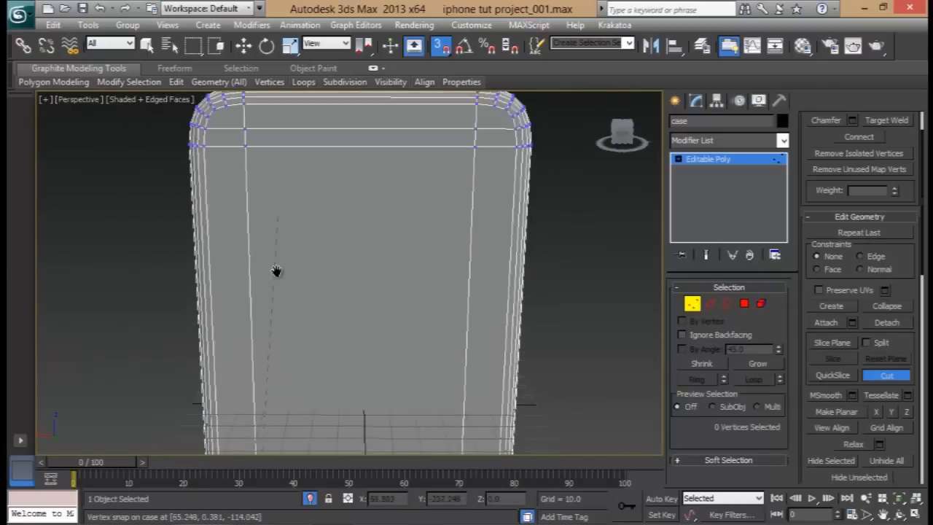
middle_drag(279, 218, 278, 417)
middle_drag(224, 277, 255, 252)
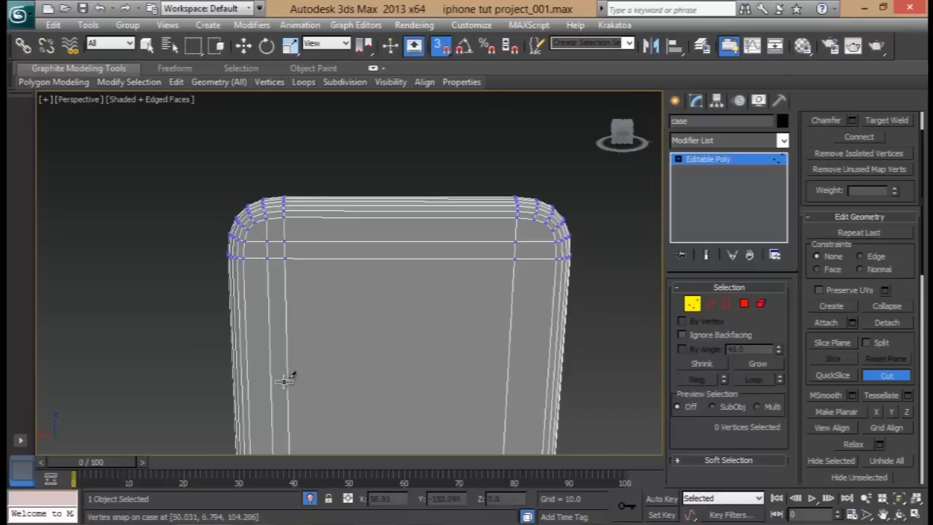
middle_drag(264, 402, 268, 349)
middle_drag(304, 284, 266, 266)
click(430, 238)
middle_drag(430, 238, 414, 423)
middle_drag(386, 240, 379, 375)
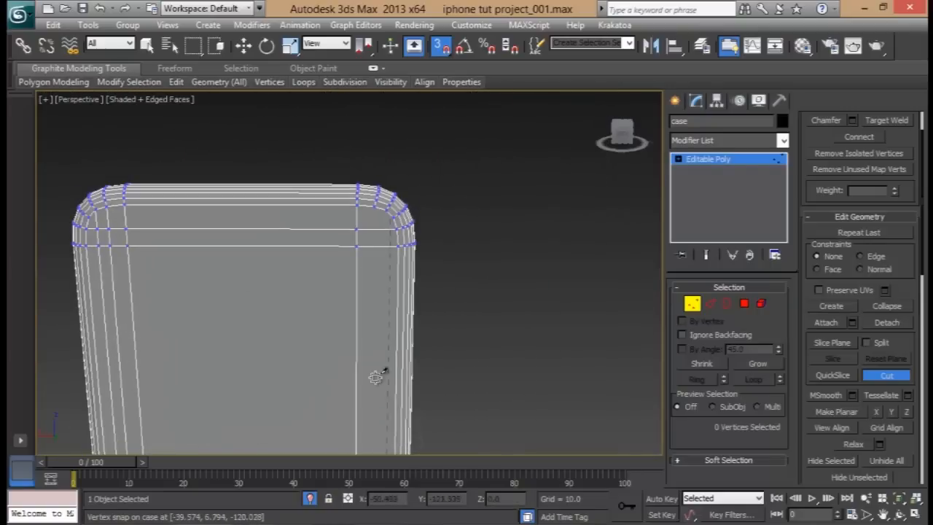
right_click(371, 211)
Cut two more vertical edges along the right side of the back face, joining the next matching upper and bottom corner vertices outward
middle_drag(370, 233, 386, 218)
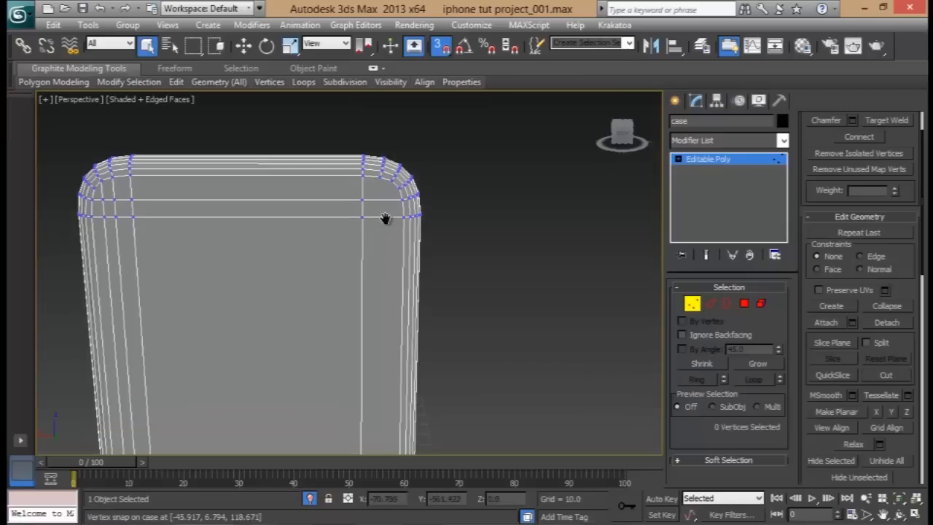
click(887, 377)
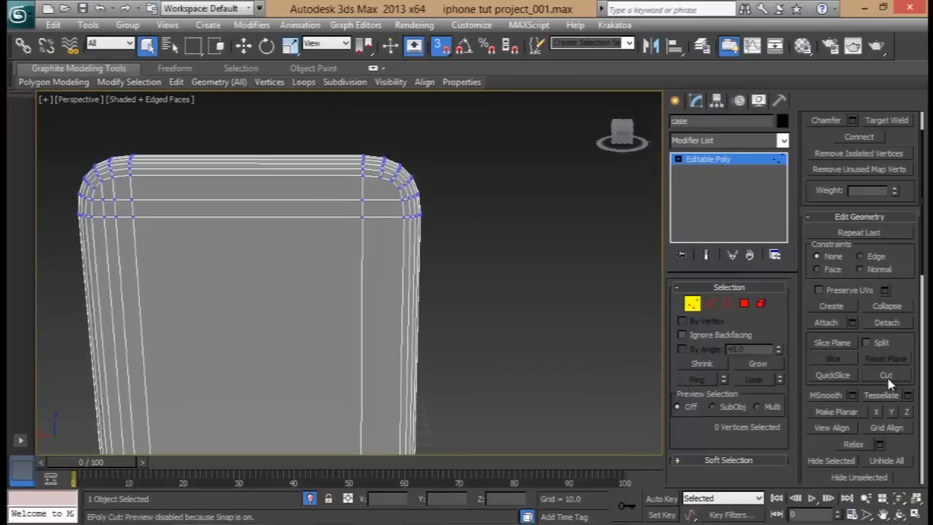
middle_drag(383, 369, 381, 210)
middle_drag(381, 387, 395, 231)
click(383, 307)
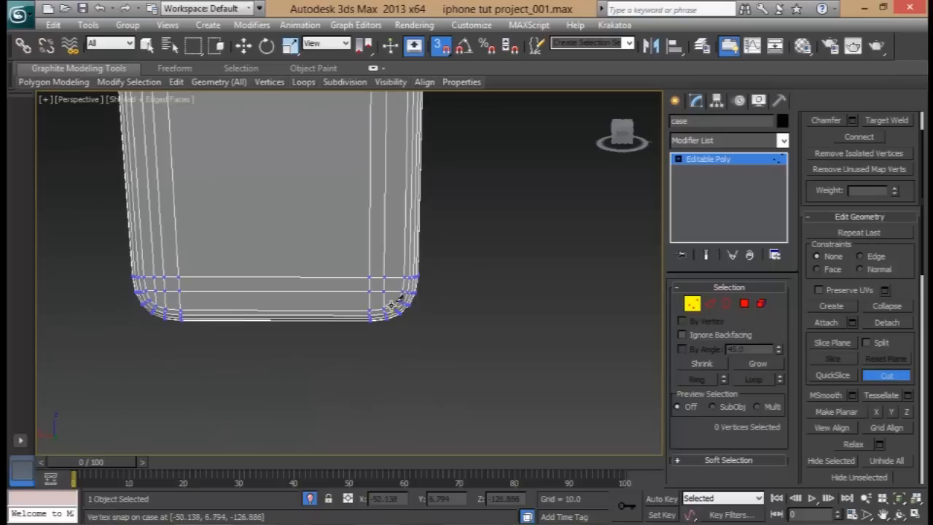
middle_drag(399, 246, 394, 416)
middle_drag(383, 195, 384, 392)
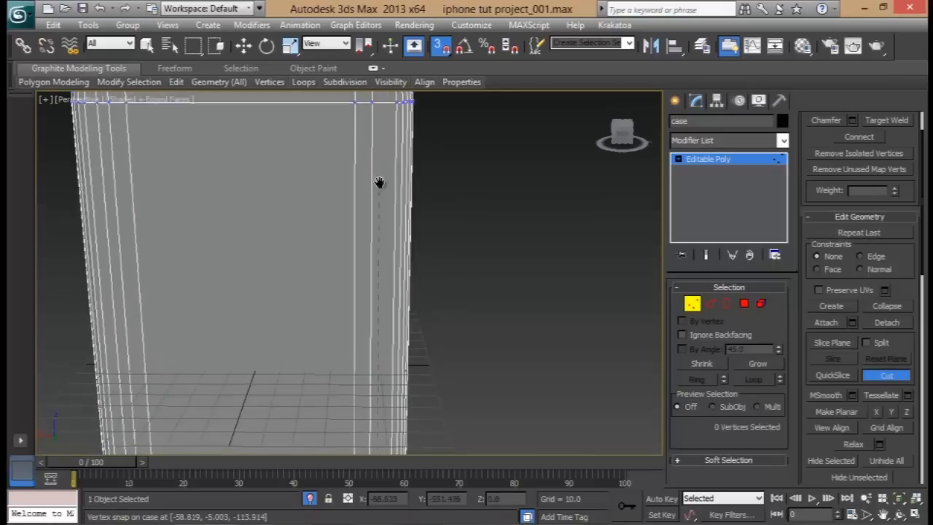
middle_drag(380, 173, 387, 343)
click(382, 253)
right_click(383, 253)
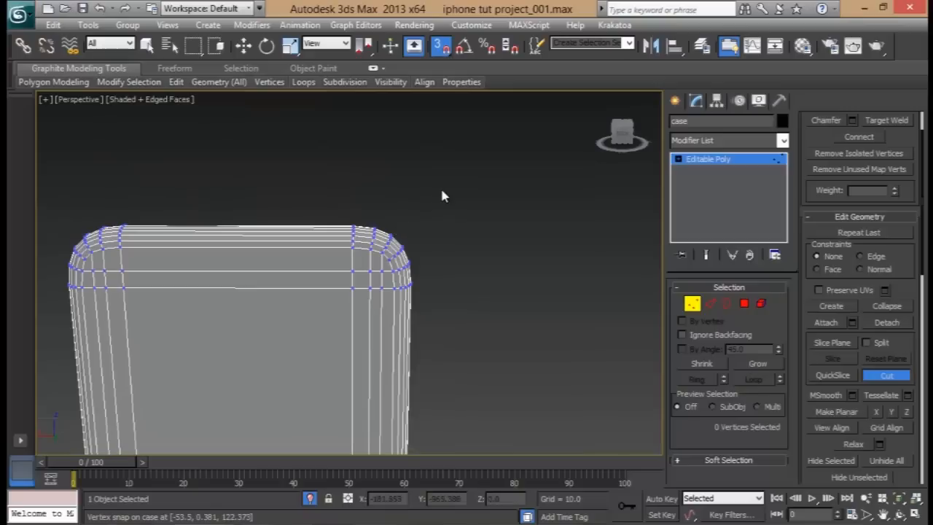
middle_drag(435, 250, 439, 191)
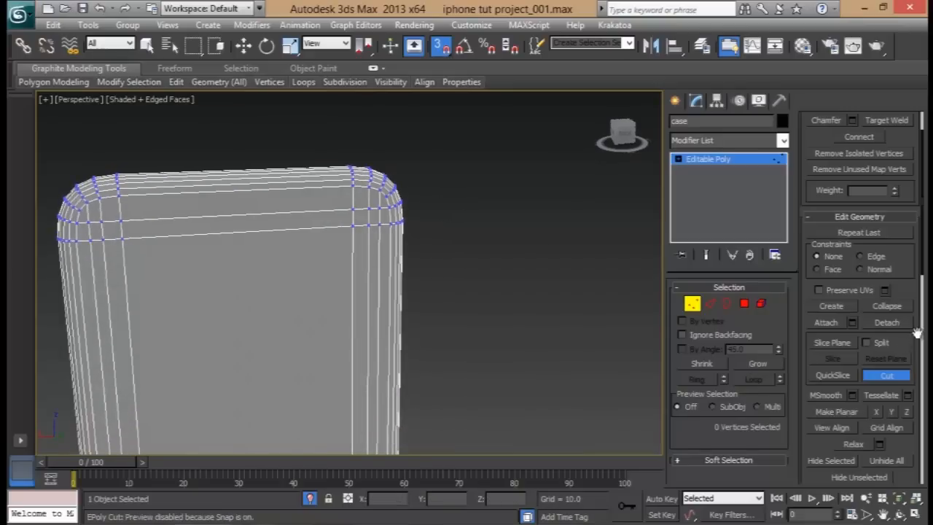
right_click(488, 296)
Inspect the newly cut edges on the whole case and its upper corners from several angles
scroll(488, 332, down, 8)
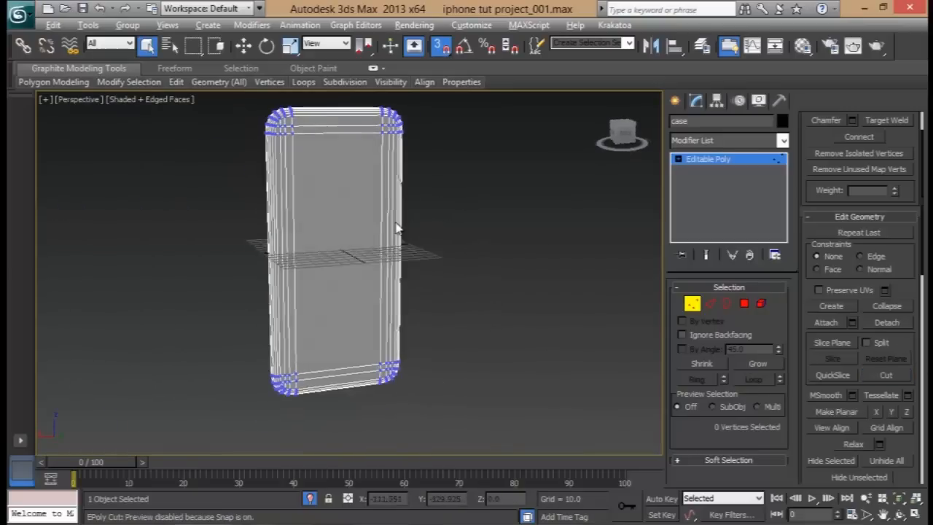
alt+middle_drag(396, 179, 370, 261)
middle_drag(362, 188, 435, 252)
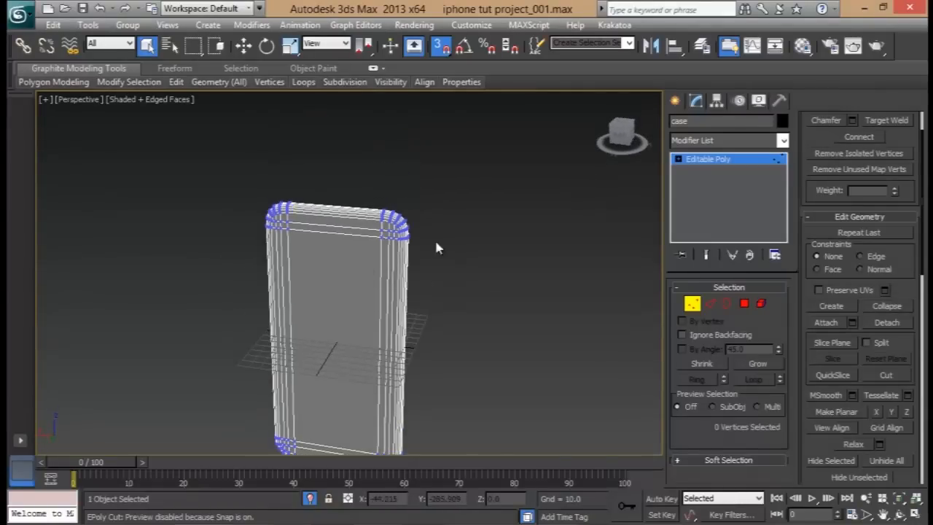
scroll(488, 200, up, 4)
scroll(489, 196, down, 1)
scroll(490, 191, up, 1)
scroll(490, 191, down, 5)
alt+middle_drag(589, 277, 556, 231)
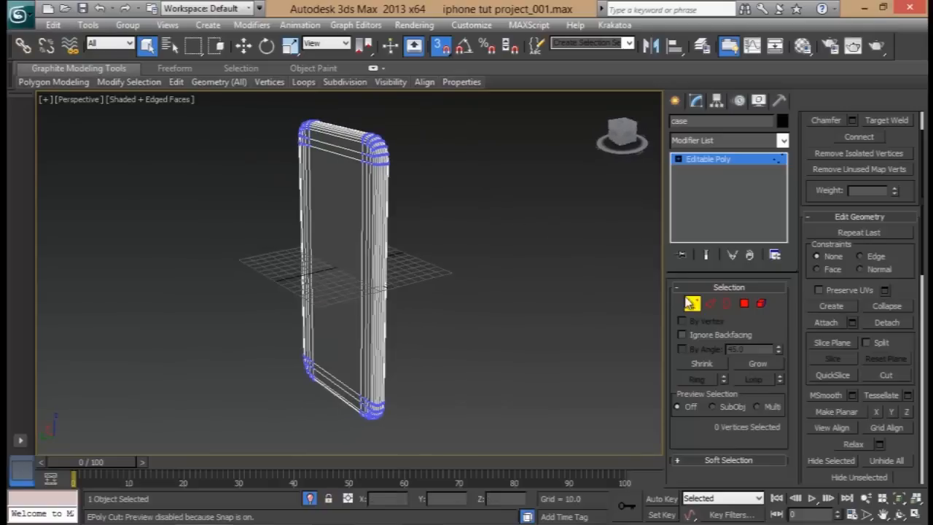
Leave vertex-level editing and apply a TurboSmooth modifier to the case to check how the rounded corners smooth
click(694, 185)
click(729, 140)
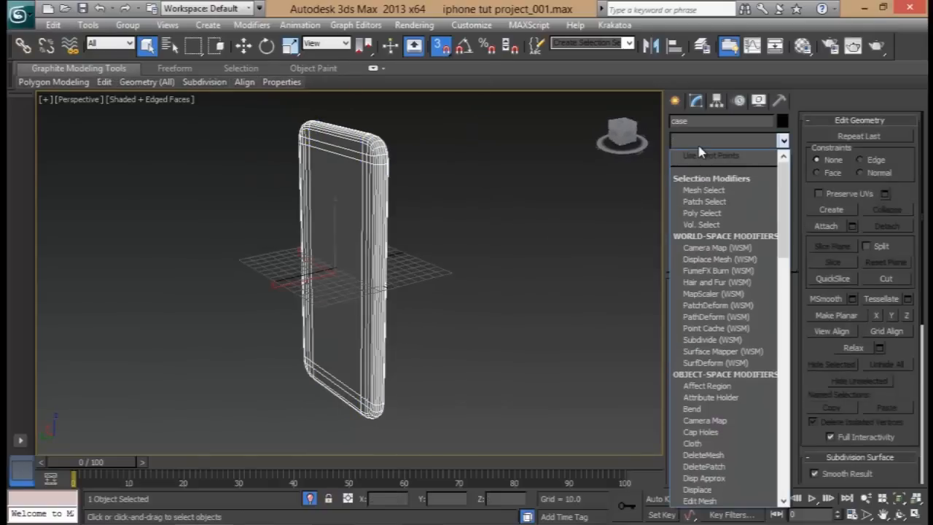
text(turbo)
key(Return)
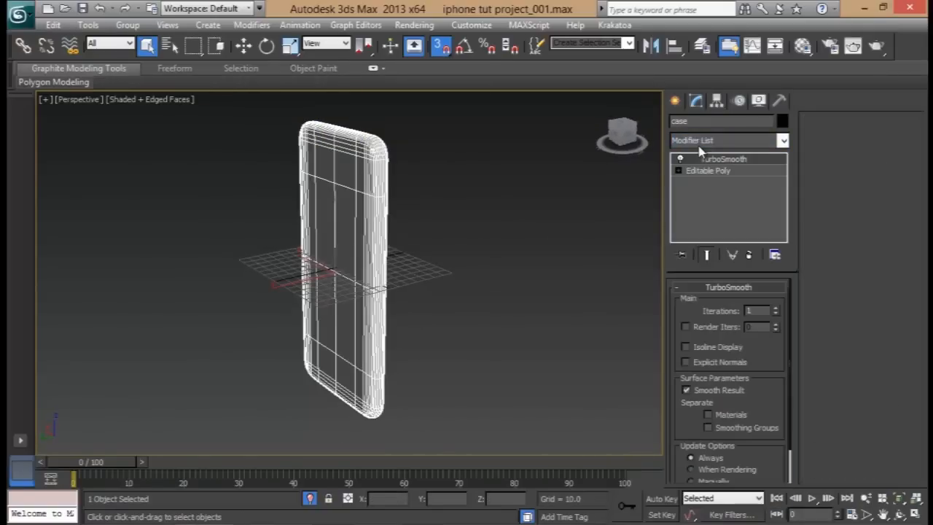
alt+middle_drag(573, 149, 470, 255)
scroll(427, 223, up, 5)
alt+middle_drag(427, 223, 545, 216)
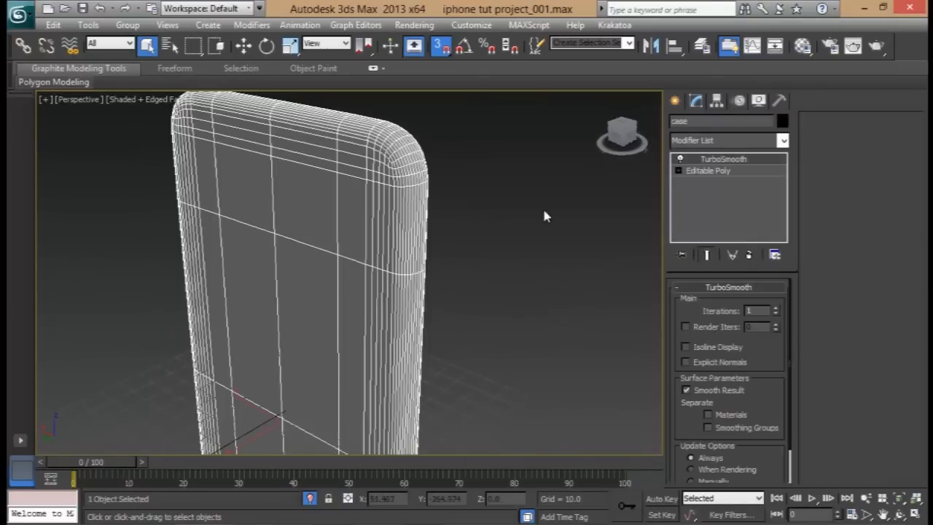
Delete the TurboSmooth modifier and return to the case's Editable Poly at object level
click(749, 254)
click(716, 158)
key(1)
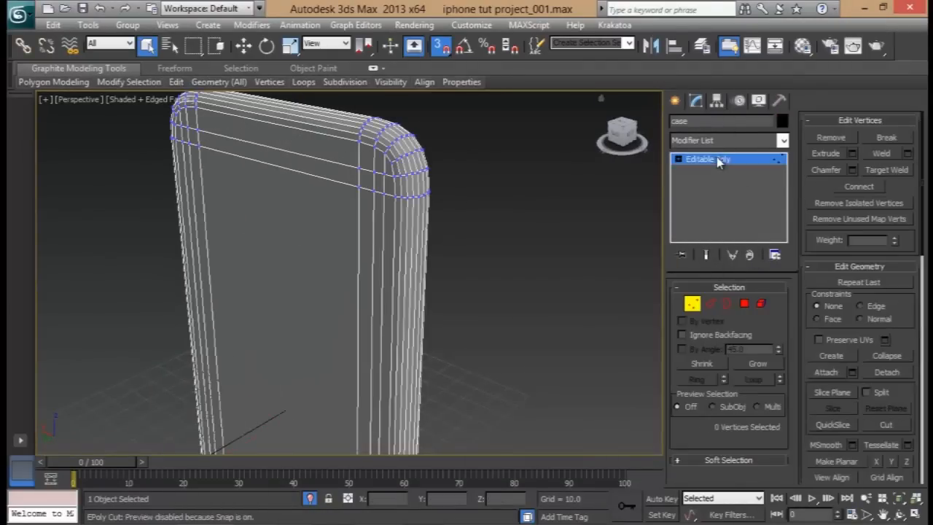
click(692, 304)
Bring up the Subdivision Surface settings of the case's Editable Poly
drag(818, 426, 825, 281)
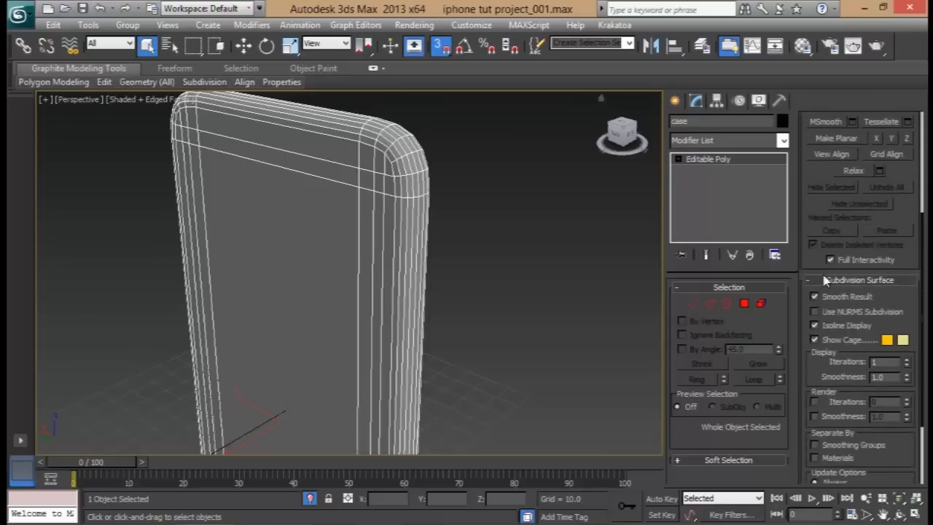
click(884, 281)
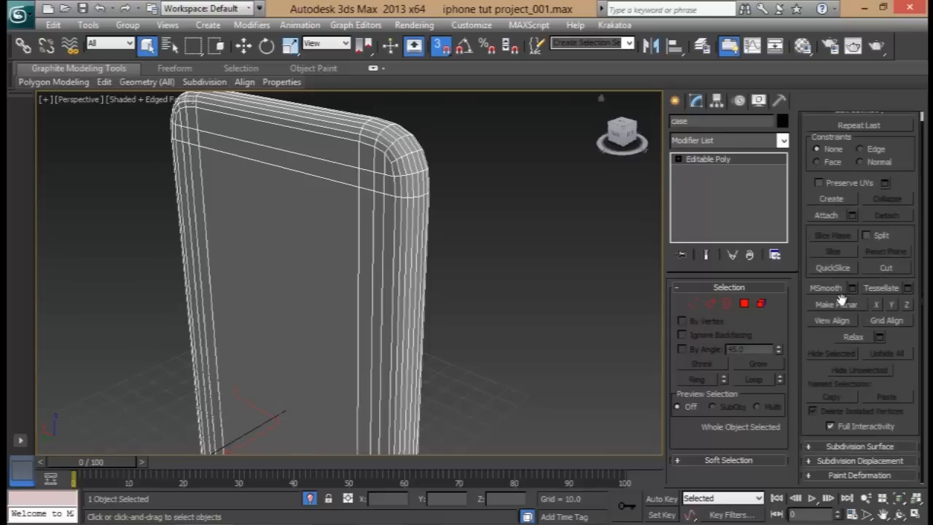
click(865, 448)
click(822, 247)
Hide the edged-faces display and turn on NURMS subdivision for the case
click(450, 209)
scroll(453, 226, down, 3)
mouse_move(457, 239)
alt+middle_down()
mouse_move(394, 194)
mouse_move(413, 252)
mouse_move(500, 211)
mouse_move(436, 253)
mouse_move(406, 164)
mouse_move(372, 211)
mouse_move(377, 243)
mouse_move(463, 268)
alt+middle_up()
key(F4)
alt+middle_drag(590, 244, 298, 392)
click(364, 278)
key(ctrl+q)
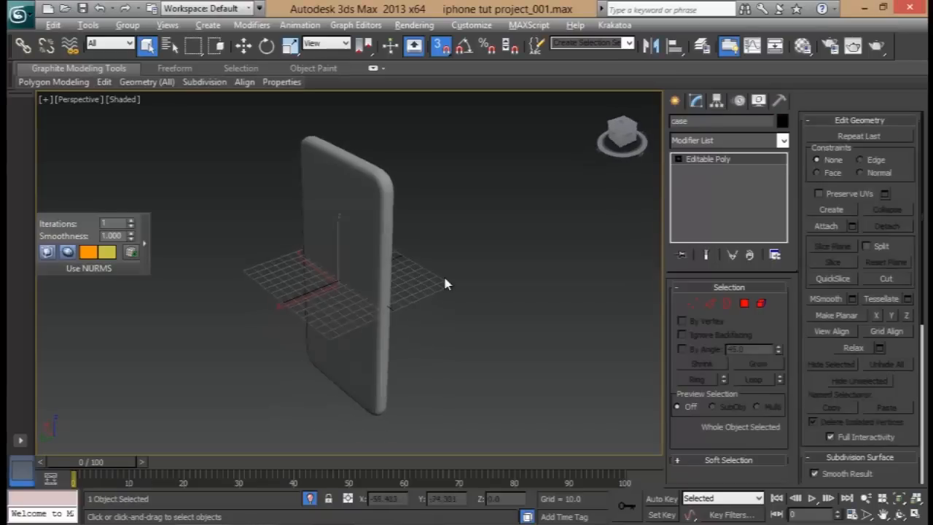
Try the NURMS display at 2 iterations, set it back to 1 and turn NURMS subdivision off
scroll(876, 178, down, 5)
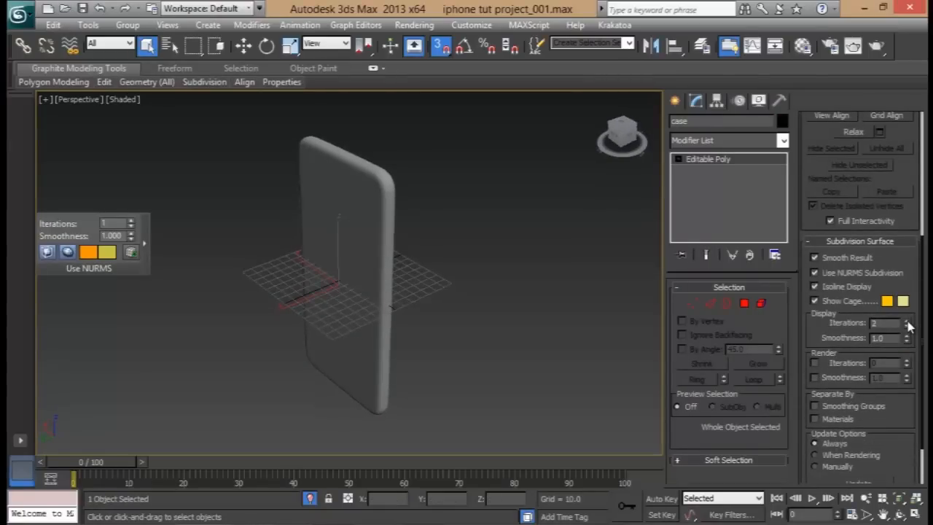
alt+middle_drag(447, 286, 281, 276)
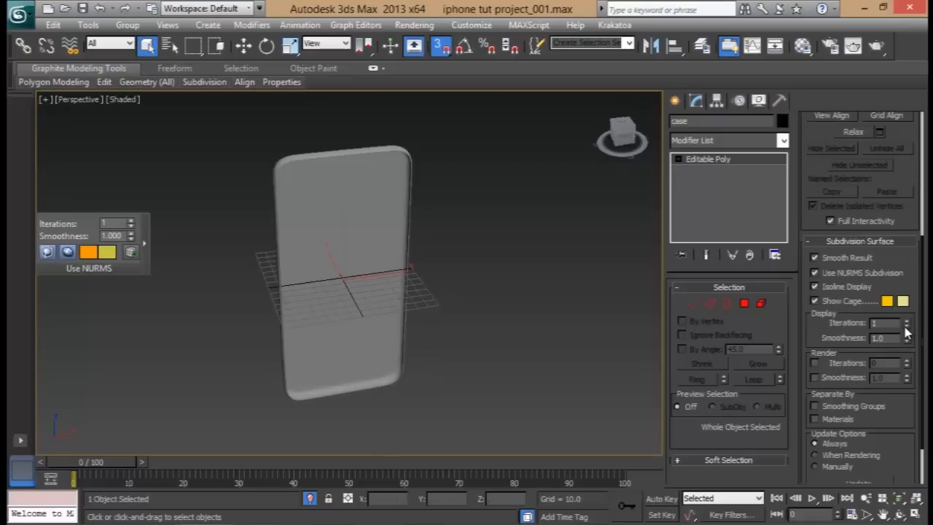
alt+middle_drag(409, 251, 572, 232)
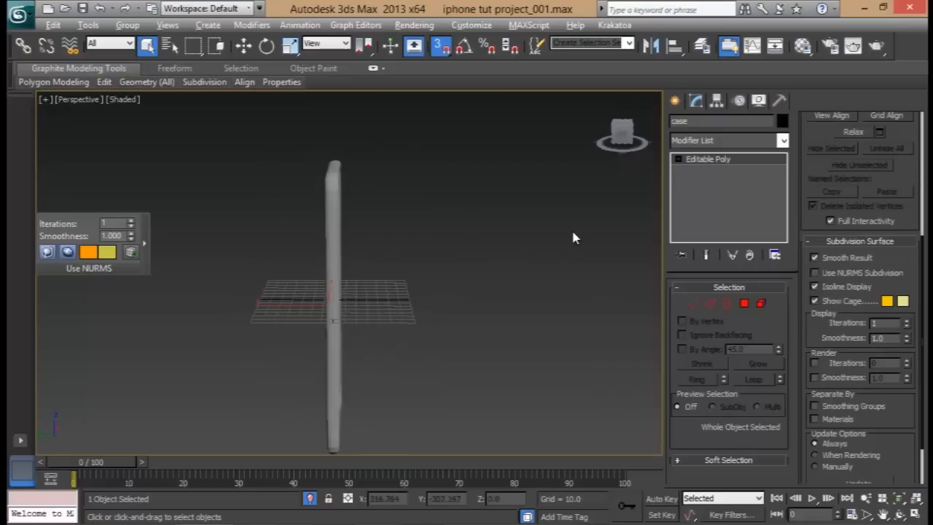
Turn the edged-faces display back on and inspect the deselected case around its upper end
click(463, 274)
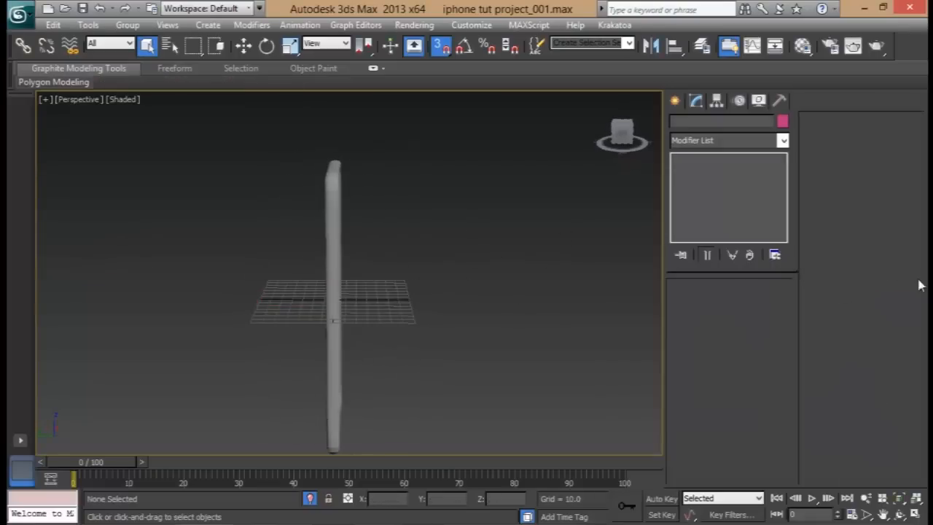
click(334, 231)
mouse_move(441, 304)
alt+middle_down()
mouse_move(335, 281)
mouse_move(478, 295)
alt+middle_up()
key(F4)
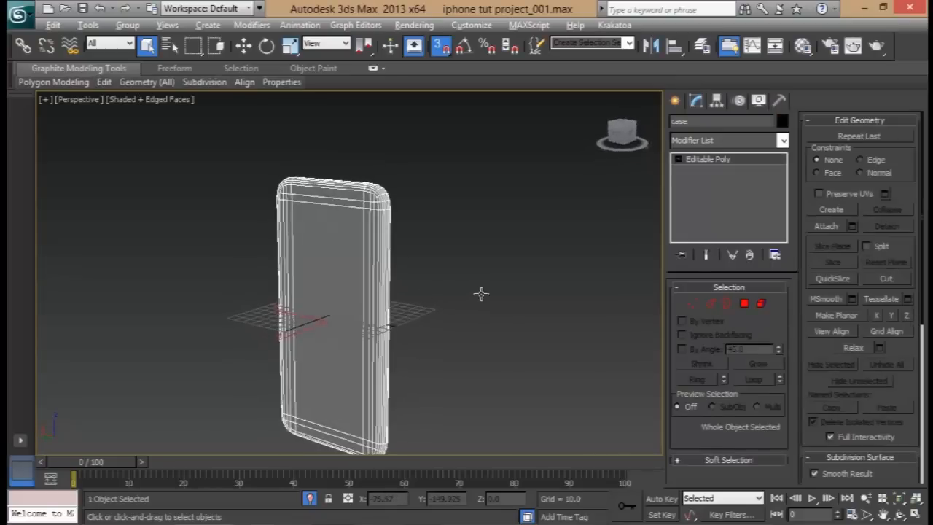
click(415, 216)
scroll(415, 258, up, 5)
alt+middle_drag(419, 267, 228, 264)
alt+middle_drag(257, 217, 264, 200)
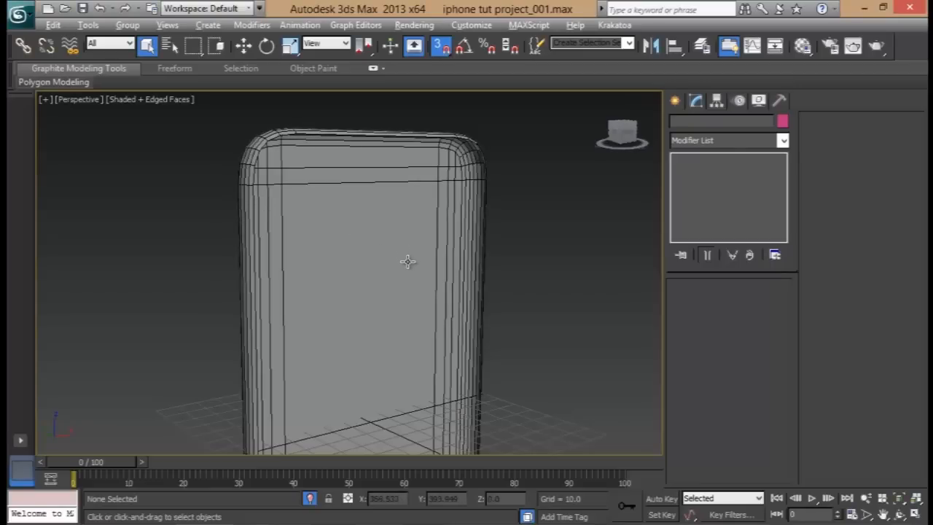
Select the case and maximize the Left view, framing the case's upper end over the side reference image
key(shift+z)
alt+middle_drag(408, 263, 384, 285)
click(349, 265)
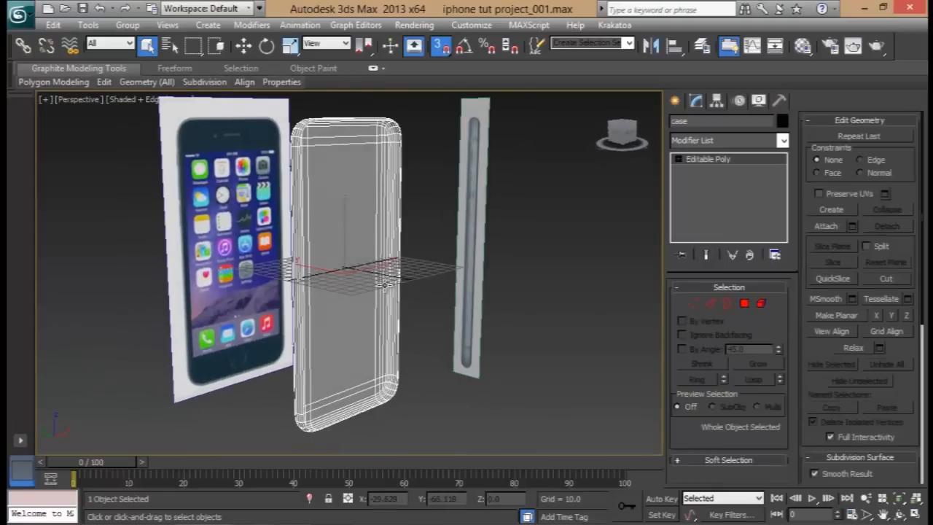
key(alt+w)
middle_drag(249, 345, 246, 371)
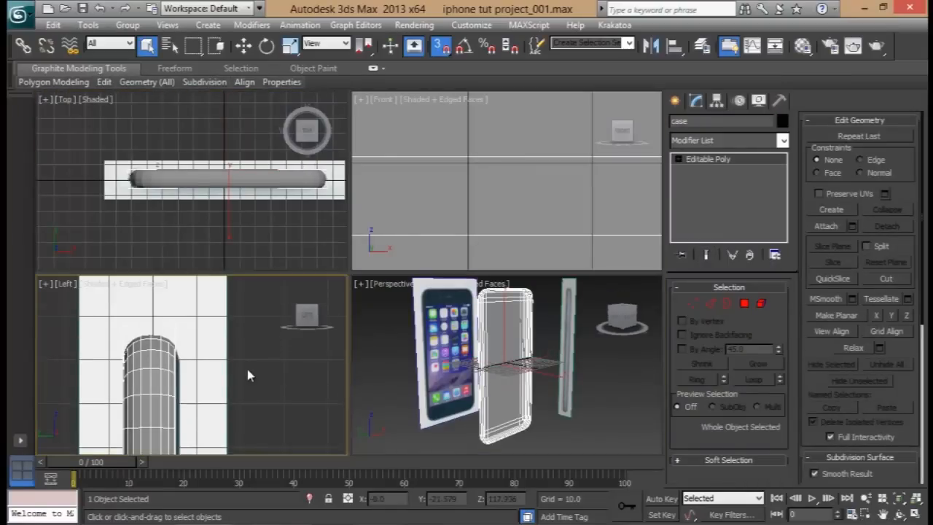
key(alt+w)
scroll(309, 270, down, 3)
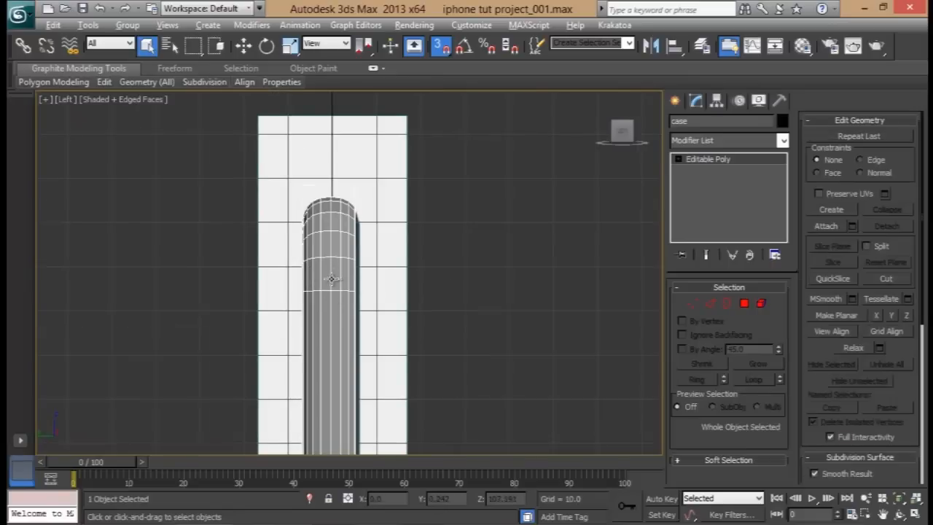
Make the case see-through and compare its upper side with the band and button details in the reference image
scroll(361, 254, up, 5)
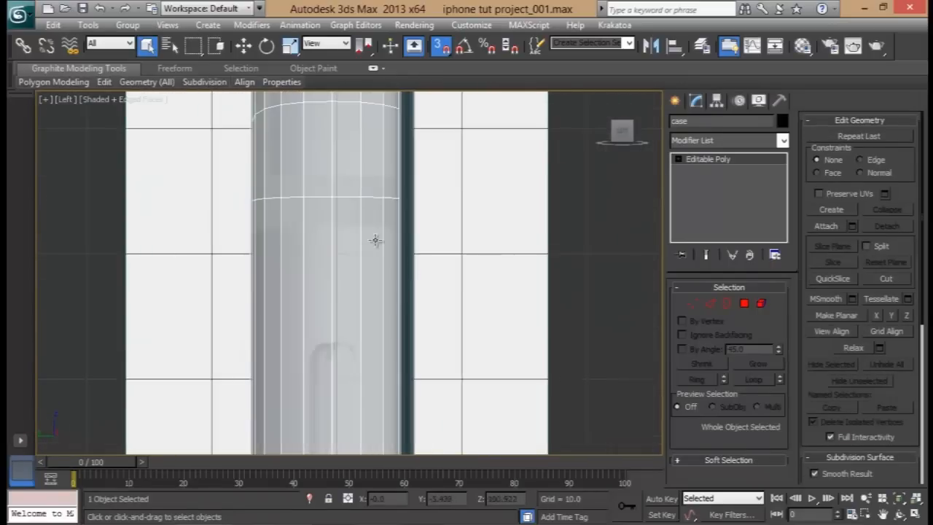
scroll(403, 257, up, 2)
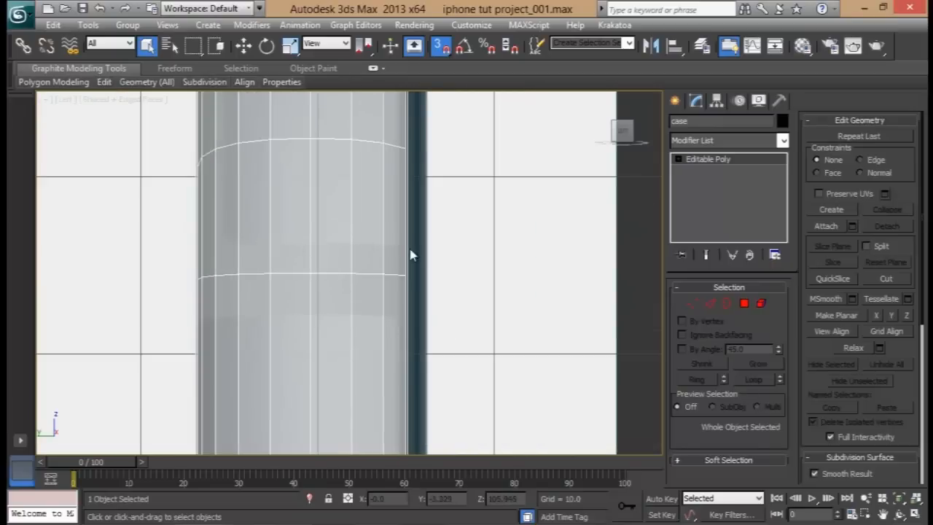
middle_drag(358, 315, 345, 294)
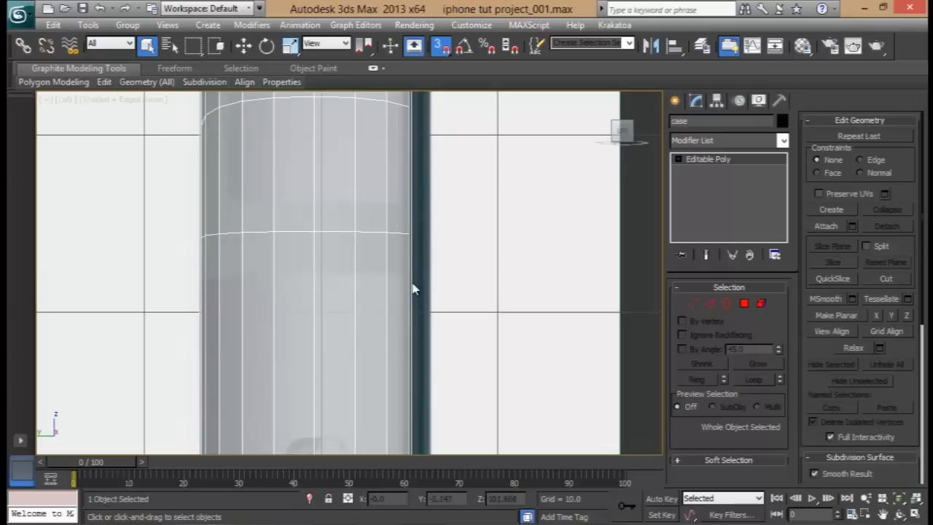
scroll(400, 253, down, 2)
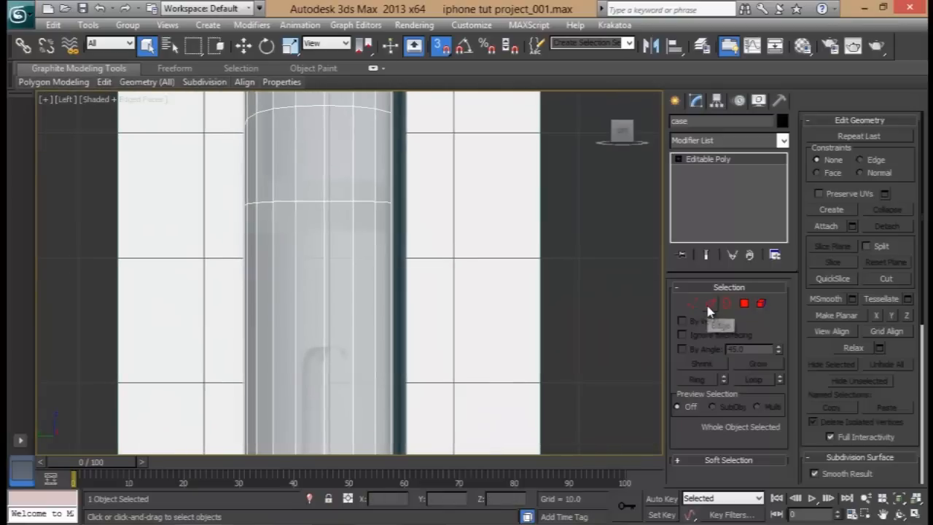
Select the case's long lengthwise edges and connect them with one segment, adding an edge loop around the middle
click(709, 304)
middle_drag(465, 300, 469, 281)
drag(54, 301, 55, 299)
scroll(309, 181, down, 5)
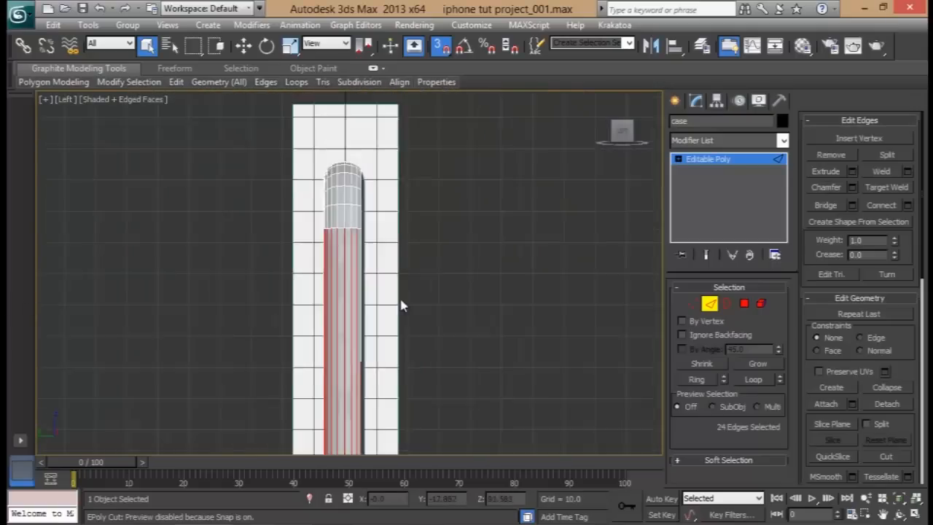
click(908, 210)
middle_drag(406, 350, 225, 177)
scroll(255, 313, up, 5)
middle_drag(76, 285, 182, 292)
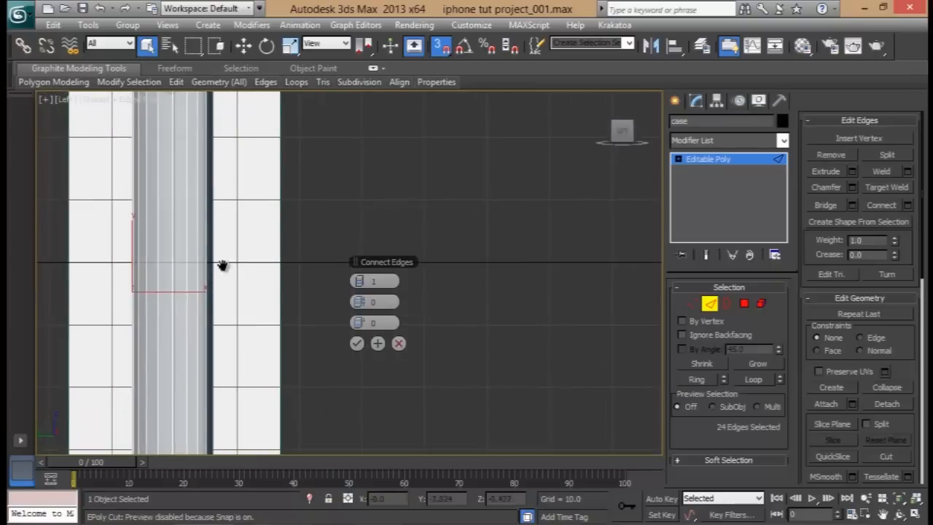
middle_drag(221, 267, 242, 382)
scroll(244, 383, down, 3)
middle_drag(331, 314, 332, 355)
click(356, 343)
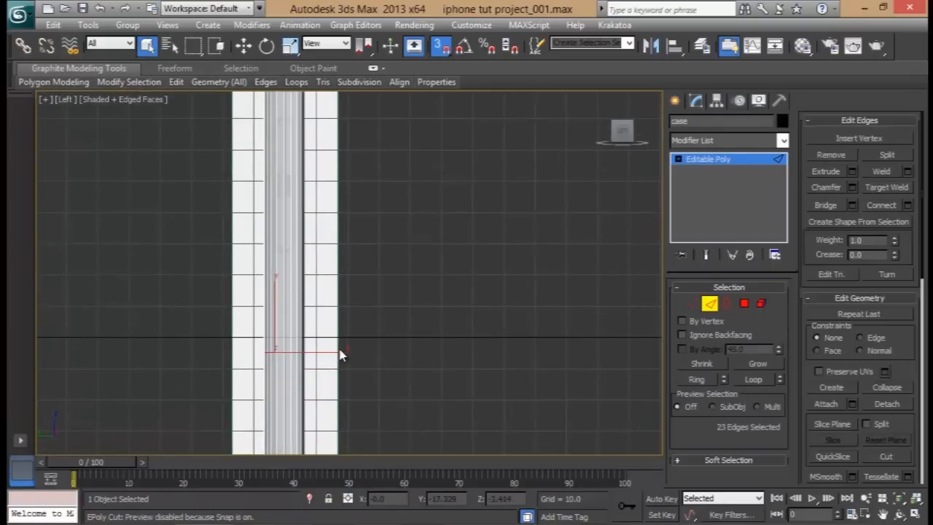
Move the new edge loop up along the case to near its upper end in the Left view
key(w)
scroll(329, 260, up, 2)
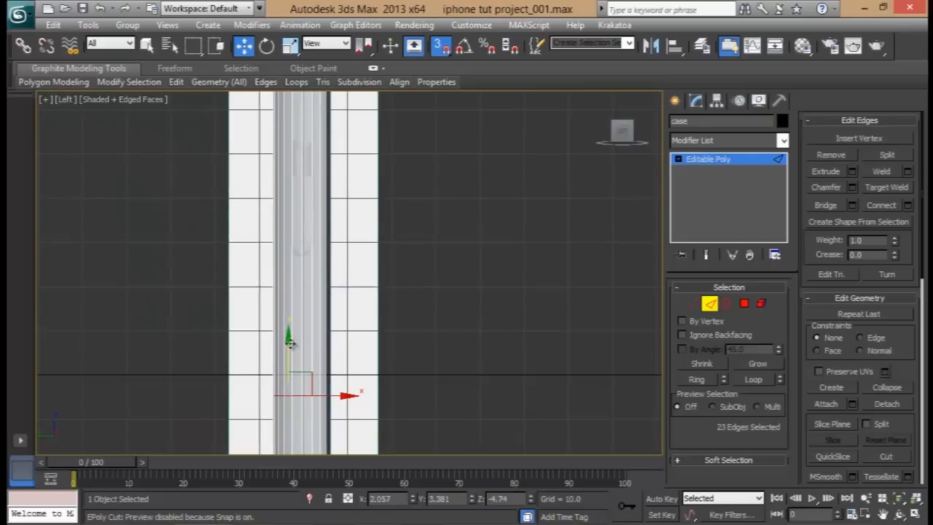
drag(289, 343, 285, 118)
middle_drag(370, 173, 362, 295)
middle_drag(387, 199, 296, 325)
Turn off 3D snapping and raise the edge loop to about Z 102, just below the existing upper ring of edges
click(441, 46)
middle_drag(297, 229, 299, 76)
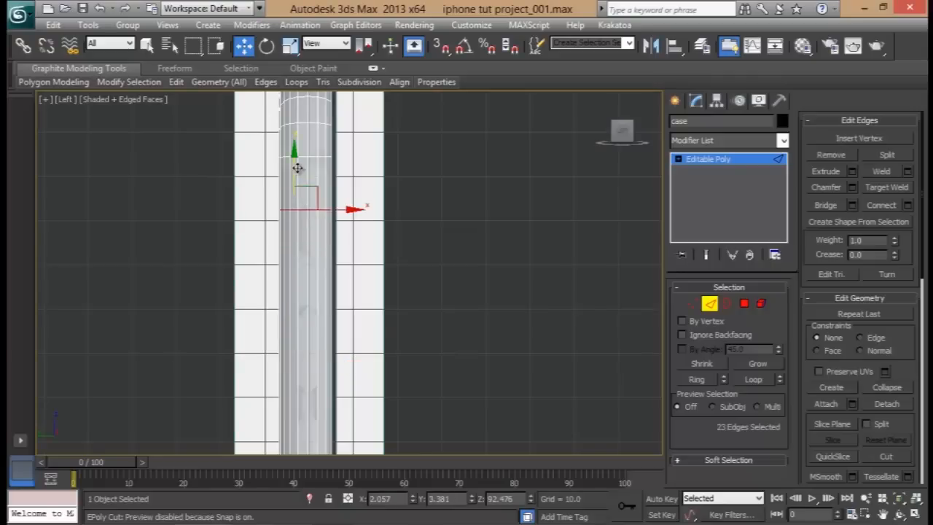
scroll(298, 109, up, 2)
middle_drag(319, 162, 319, 340)
scroll(364, 306, up, 3)
middle_drag(364, 305, 417, 347)
drag(315, 375, 314, 209)
middle_drag(386, 209, 366, 264)
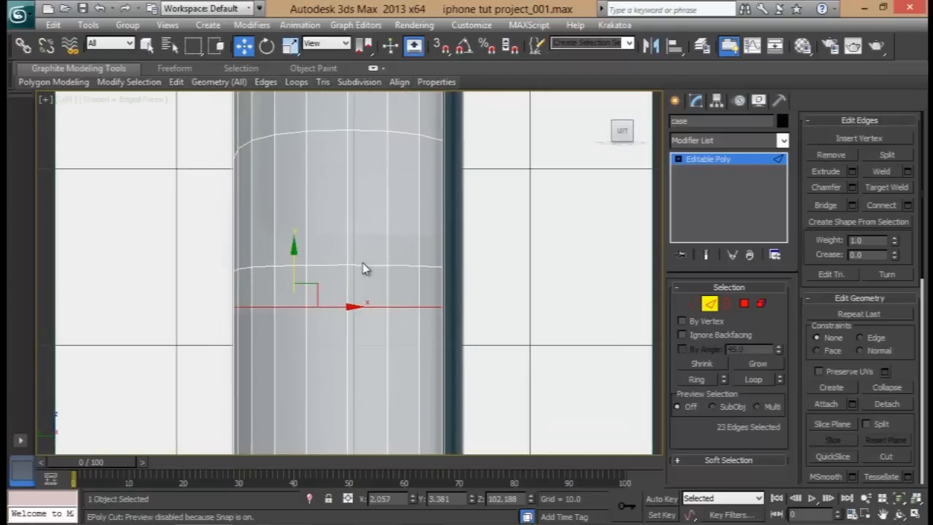
Constrain movement to edges and raise the loop to about Z 106.1, matching the band line in the side reference
key(alt+w)
right_click(473, 364)
key(alt+w)
alt+middle_drag(386, 241, 373, 251)
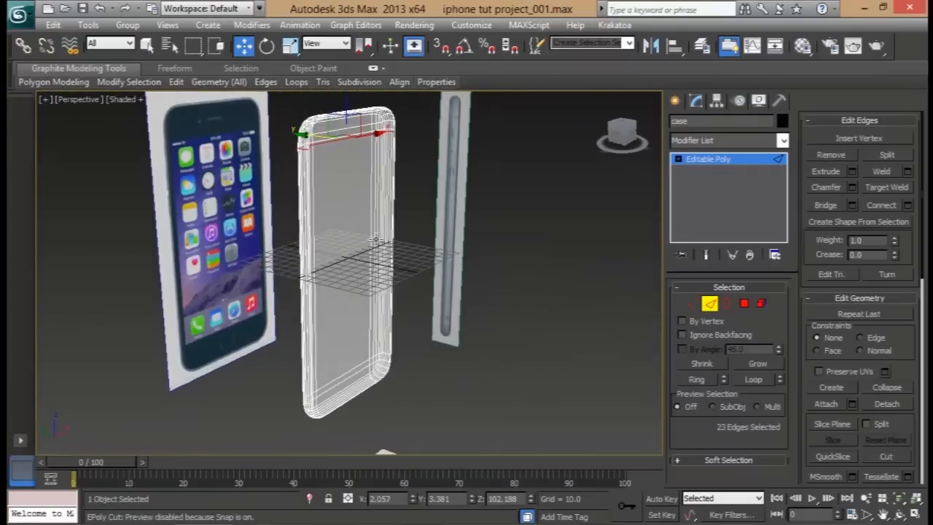
scroll(338, 302, up, 6)
alt+middle_drag(337, 302, 415, 297)
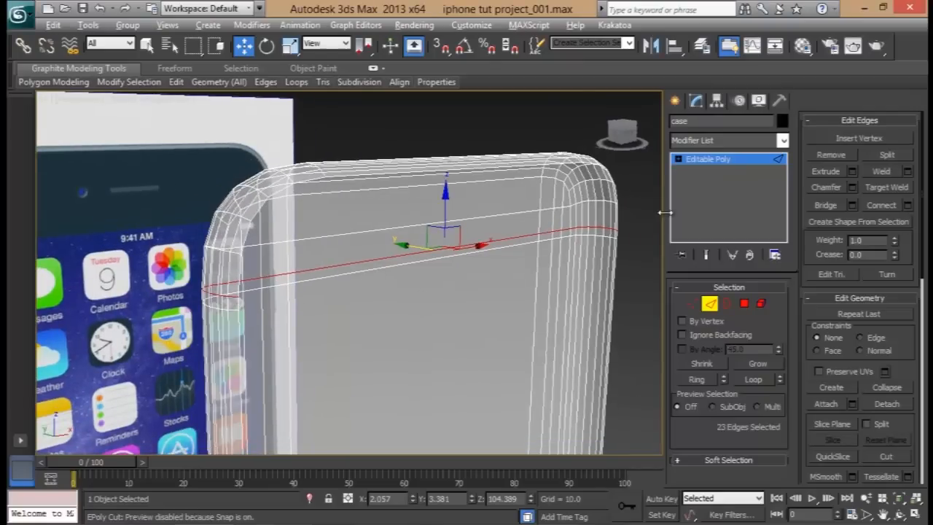
click(861, 338)
alt+middle_drag(485, 245, 459, 246)
key(alt+w)
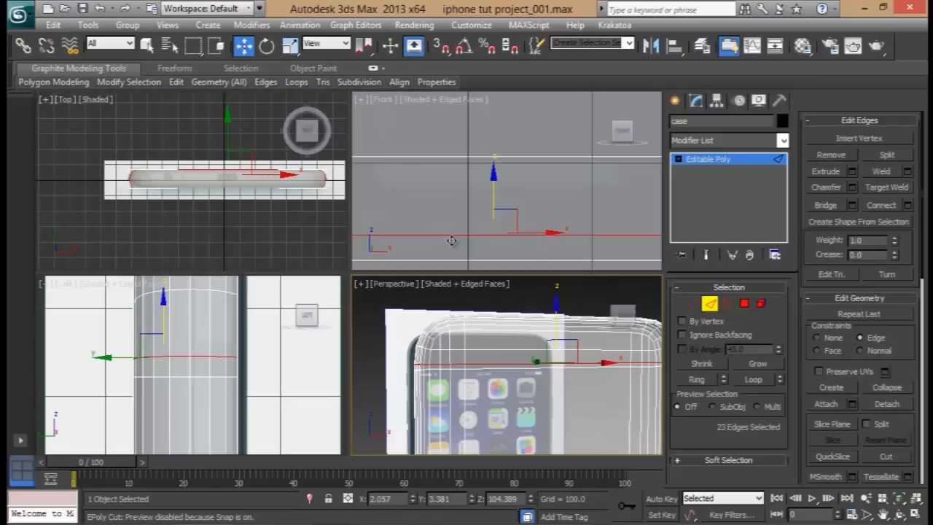
key(alt+w)
drag(291, 250, 294, 219)
key(alt+w)
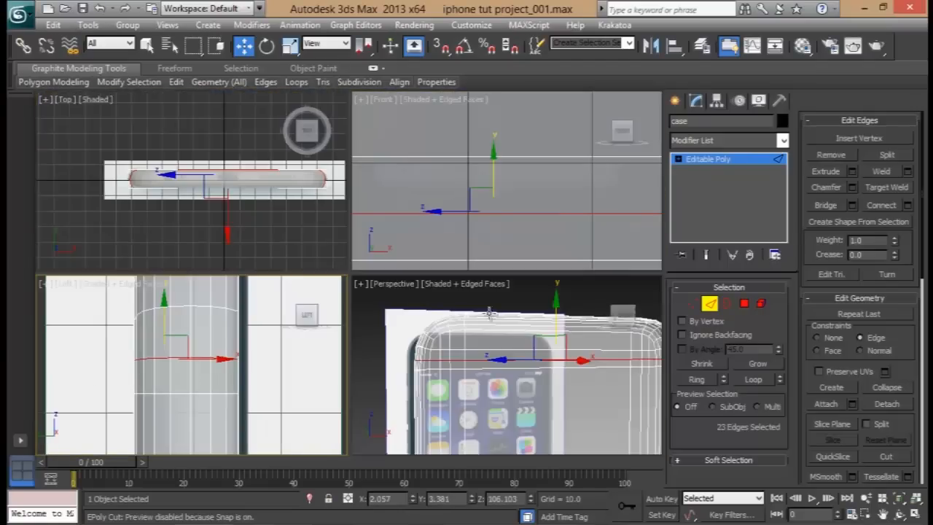
Flatten the selected upper edge loop with Make Planar along the Y axis
key(alt+w)
alt+middle_drag(484, 316, 455, 317)
alt+middle_drag(180, 249, 289, 247)
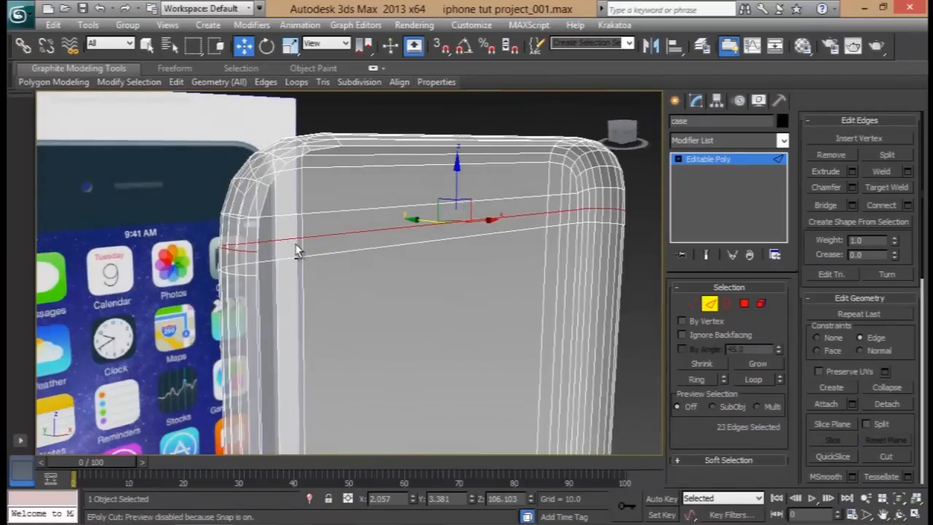
scroll(878, 328, down, 5)
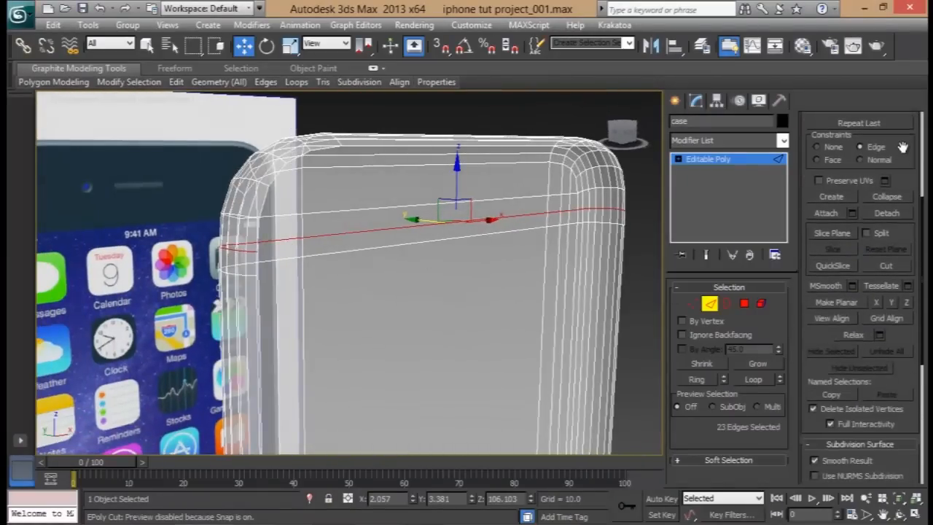
click(893, 301)
alt+middle_drag(476, 260, 518, 252)
In the Front view, remove the movement constraint and shift the loop's vertices on the left side outward to about X -59.1
key(alt+w)
scroll(432, 236, up, 5)
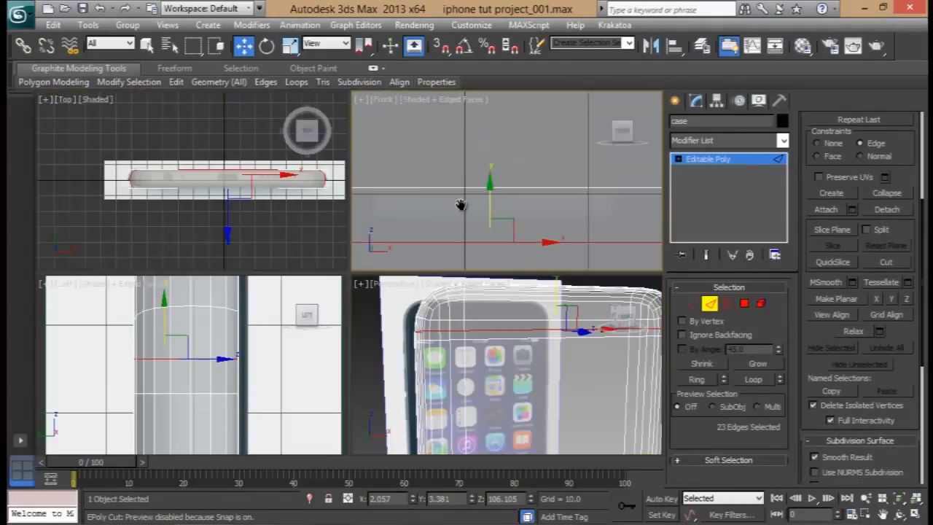
key(alt+w)
scroll(277, 214, up, 6)
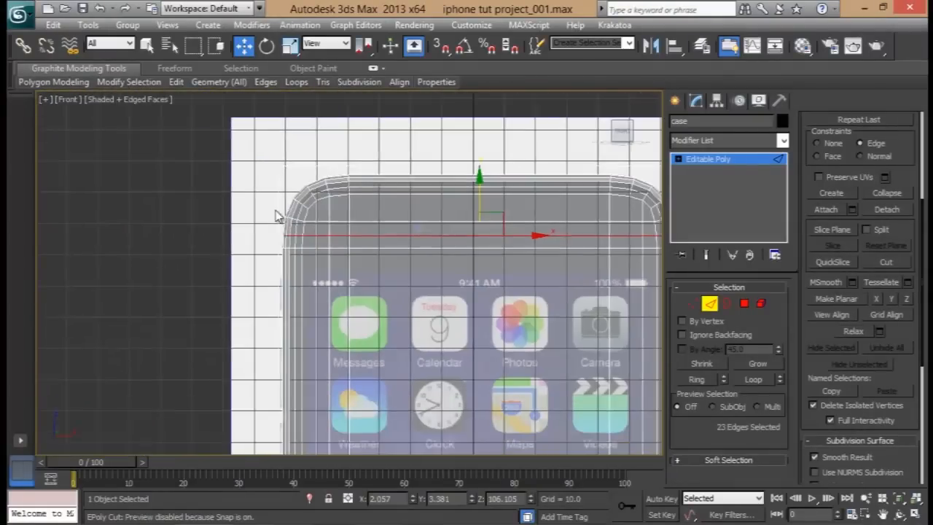
click(691, 304)
drag(251, 264, 146, 281)
drag(258, 272, 259, 272)
middle_drag(458, 274, 449, 261)
scroll(243, 272, up, 4)
middle_drag(244, 272, 475, 283)
alt+drag(288, 281, 334, 355)
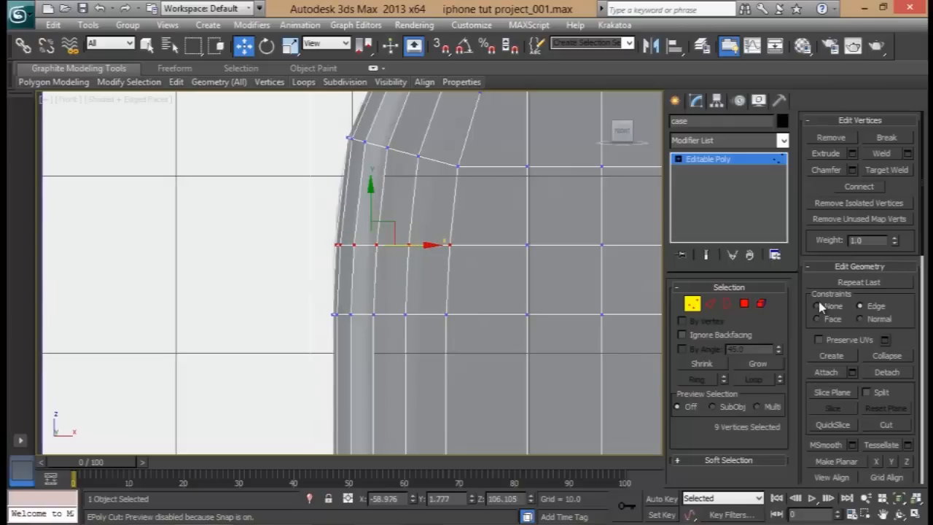
drag(428, 246, 425, 245)
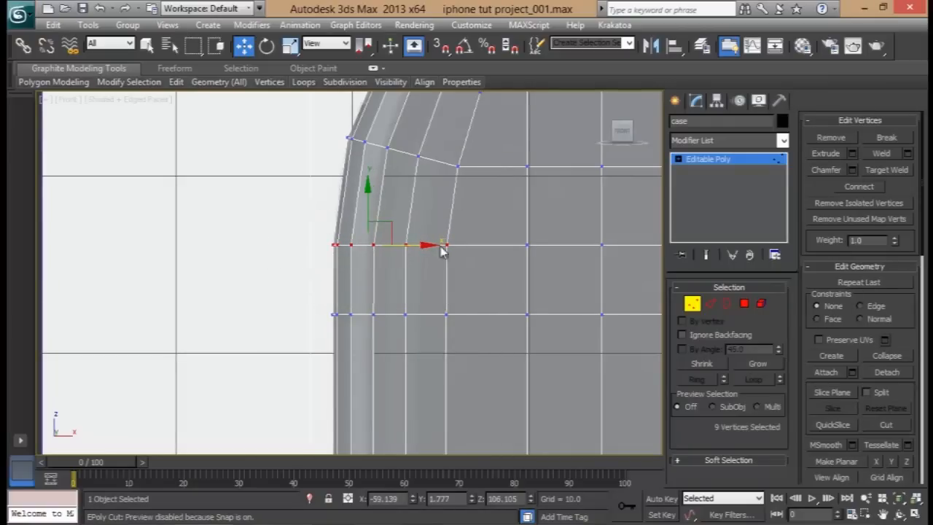
drag(420, 246, 421, 245)
Select the same loop's vertices on the right side of the case and shift them outward to about X 63.27
middle_drag(467, 246, 138, 244)
scroll(446, 248, down, 4)
middle_drag(568, 252, 182, 245)
middle_drag(451, 290, 161, 293)
scroll(329, 239, up, 2)
drag(246, 215, 385, 253)
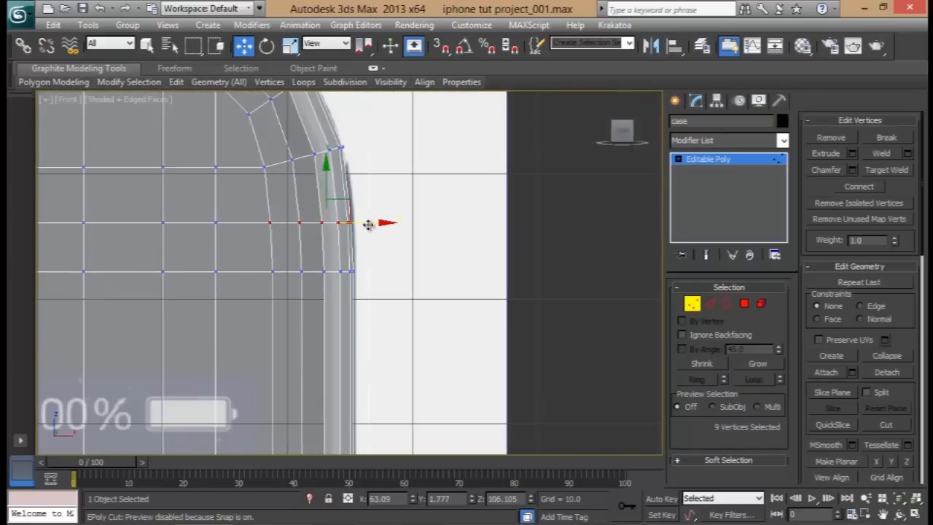
drag(374, 220, 376, 221)
Examine the adjusted edge loop around the case's upper corners in the Front and Perspective views
middle_drag(294, 194, 490, 255)
scroll(390, 254, down, 3)
scroll(366, 266, down, 2)
middle_drag(301, 256, 416, 244)
key(alt+w)
scroll(474, 387, down, 3)
key(alt+w)
alt+middle_drag(483, 384, 503, 306)
scroll(422, 272, down, 3)
scroll(503, 306, up, 10)
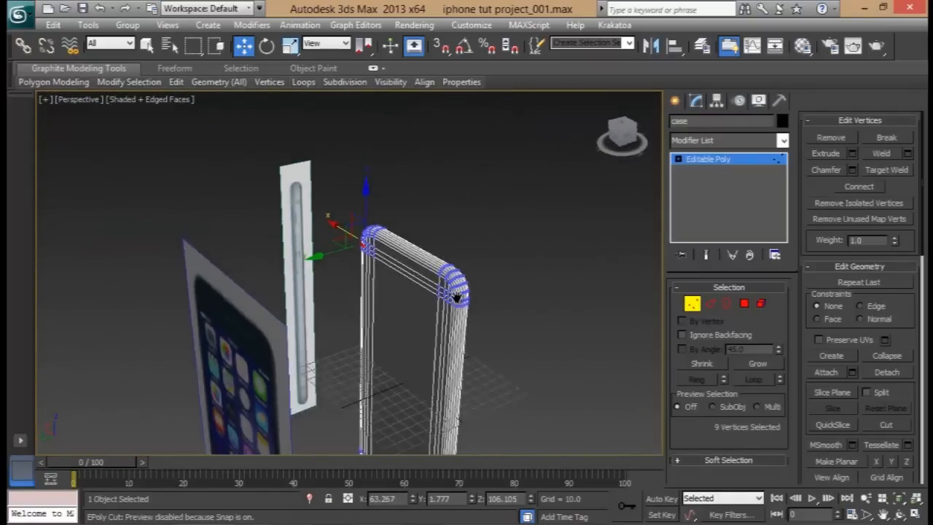
alt+middle_drag(426, 250, 528, 286)
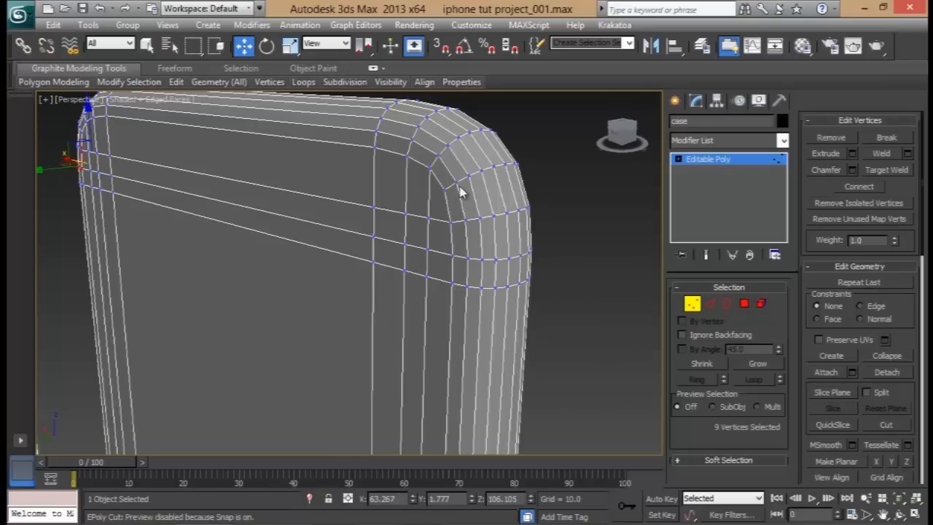
Select the lengthwise edges across the case's middle and connect them with one segment to divide it in half
scroll(460, 235, down, 5)
alt+middle_drag(457, 190, 570, 368)
click(708, 304)
alt+middle_drag(490, 337, 387, 281)
drag(387, 278, 121, 302)
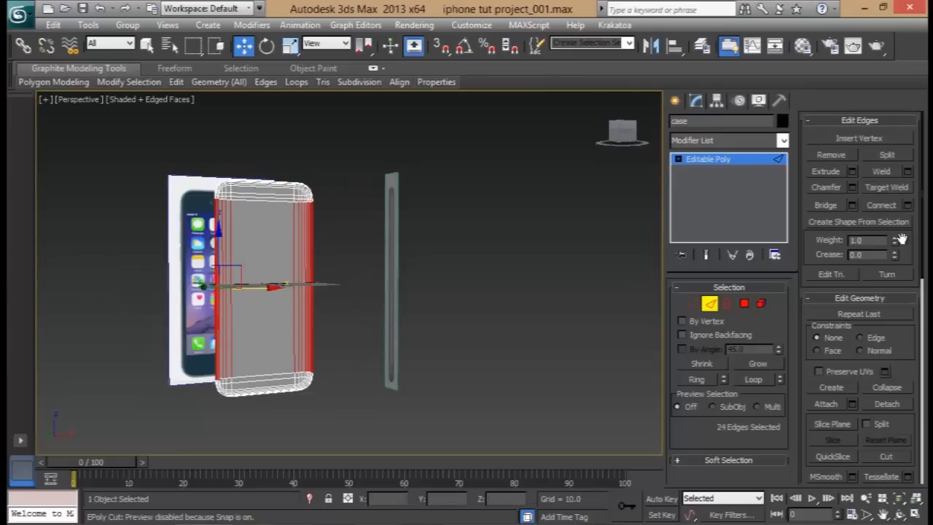
click(908, 205)
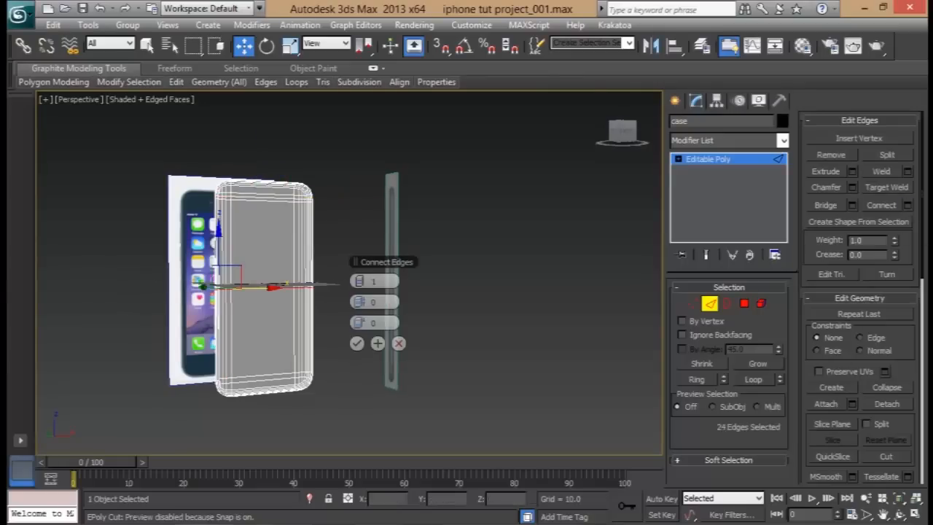
click(356, 342)
Select all polygons of the case's lower half and delete them
click(745, 303)
drag(348, 431, 131, 321)
key(Delete)
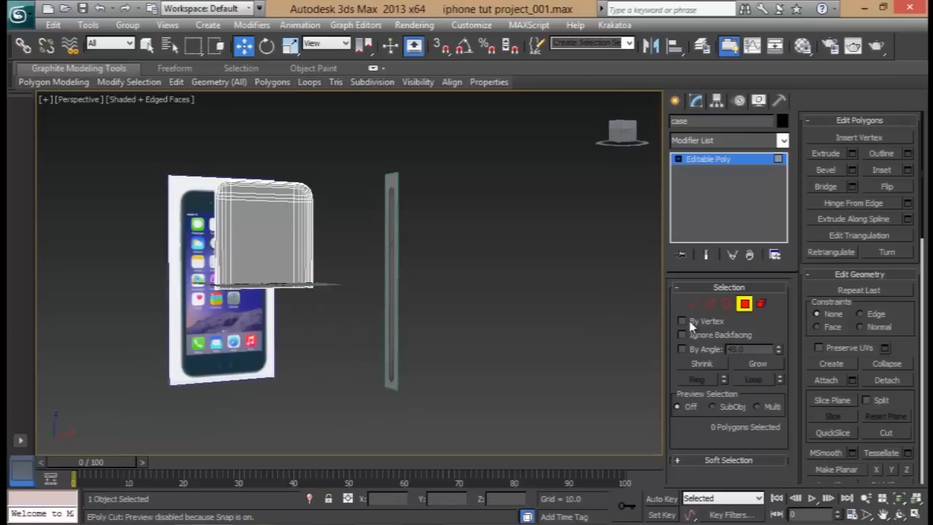
Add a Symmetry modifier to the half case and mirror it along the Y axis
click(708, 304)
alt+middle_drag(373, 237, 267, 211)
click(264, 293)
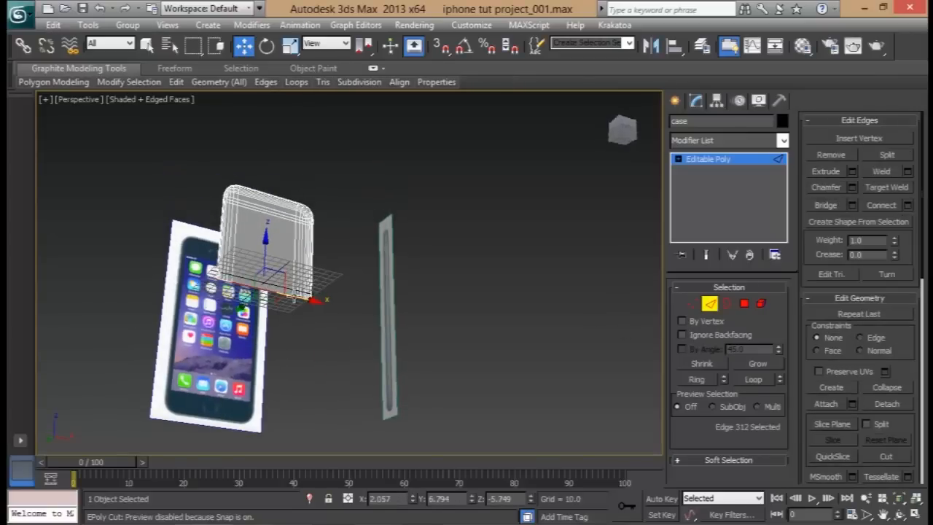
alt+middle_drag(266, 293, 269, 324)
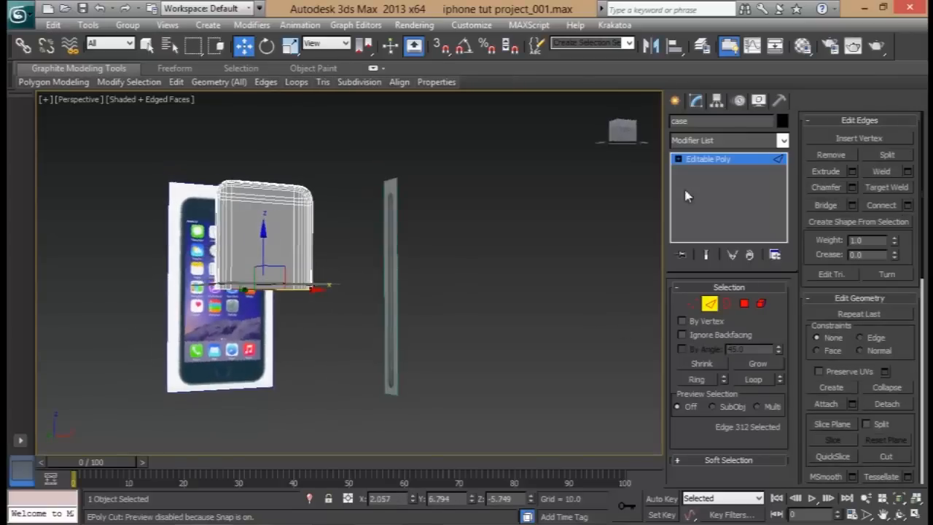
click(727, 141)
text(sym)
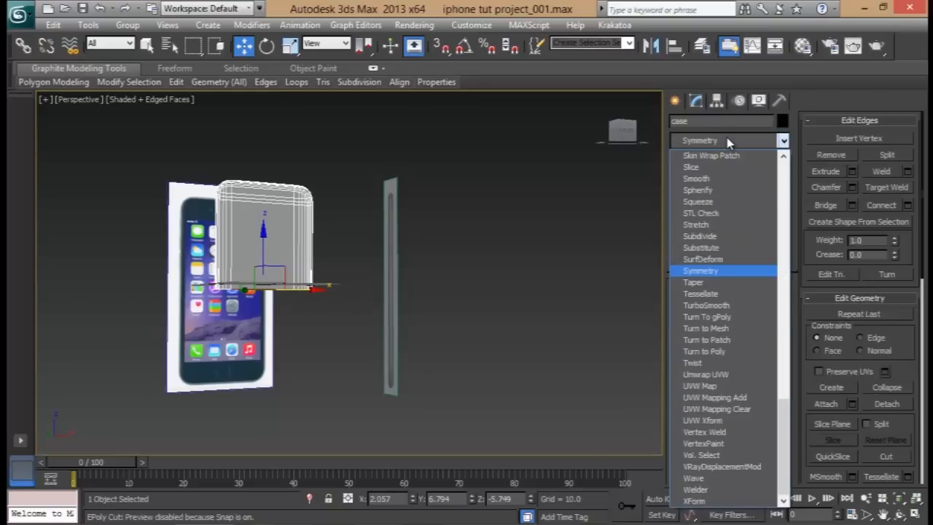
key(Return)
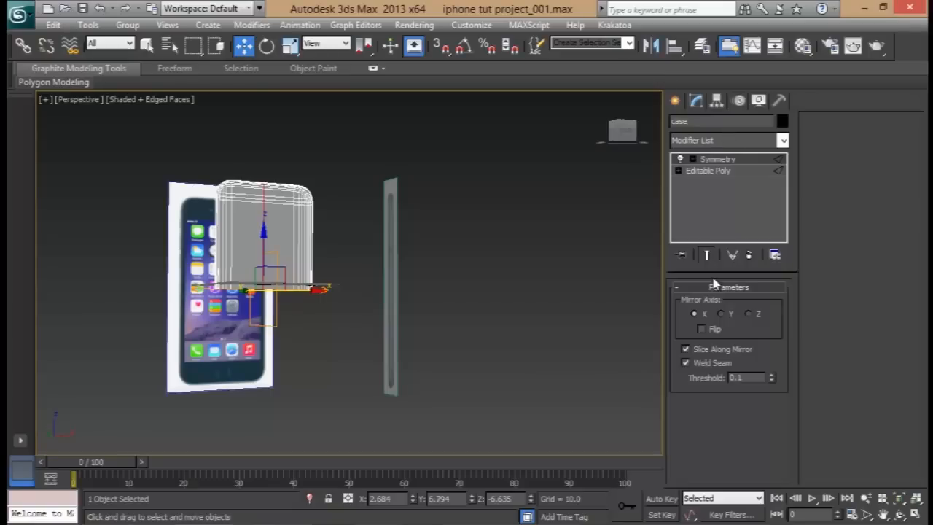
click(722, 315)
alt+middle_drag(491, 313, 365, 210)
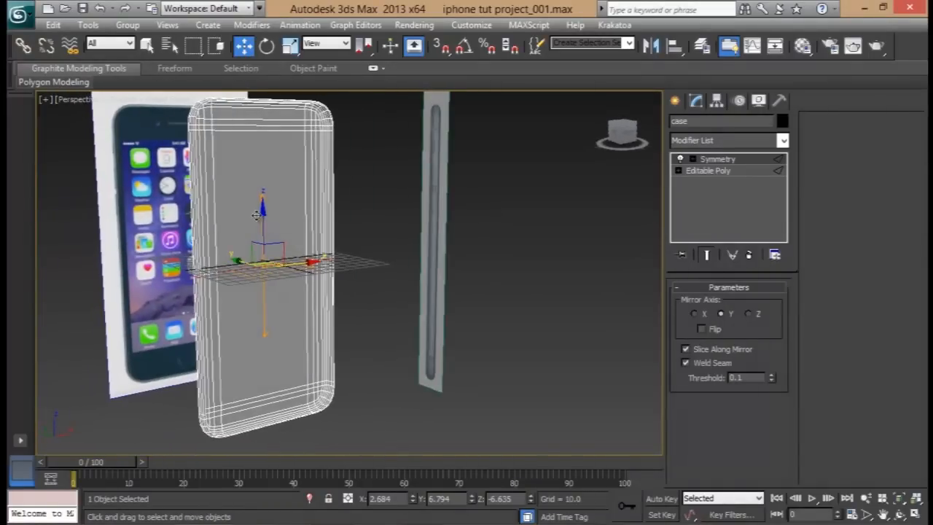
Convert the mirrored case to an Editable Poly and hide the viewport grid
right_click(255, 209)
mouse_move(330, 345)
click(423, 356)
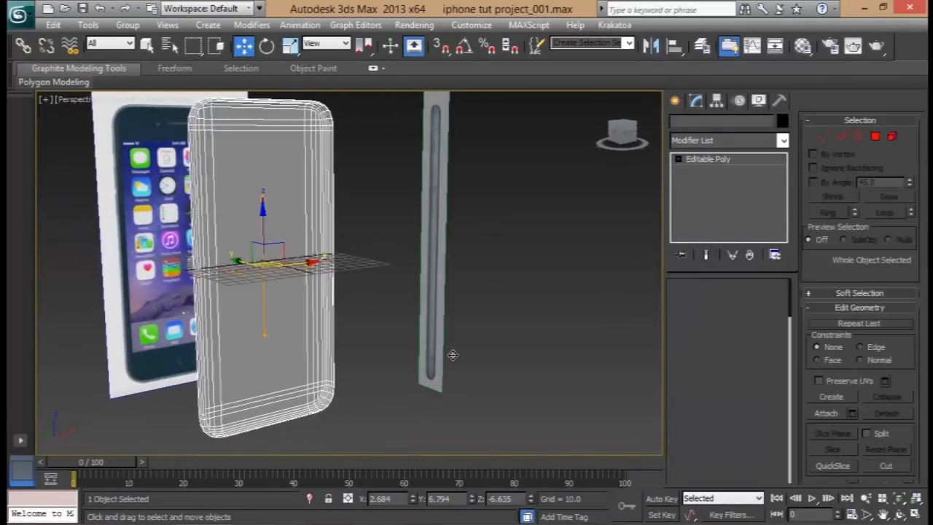
alt+middle_drag(287, 195, 349, 251)
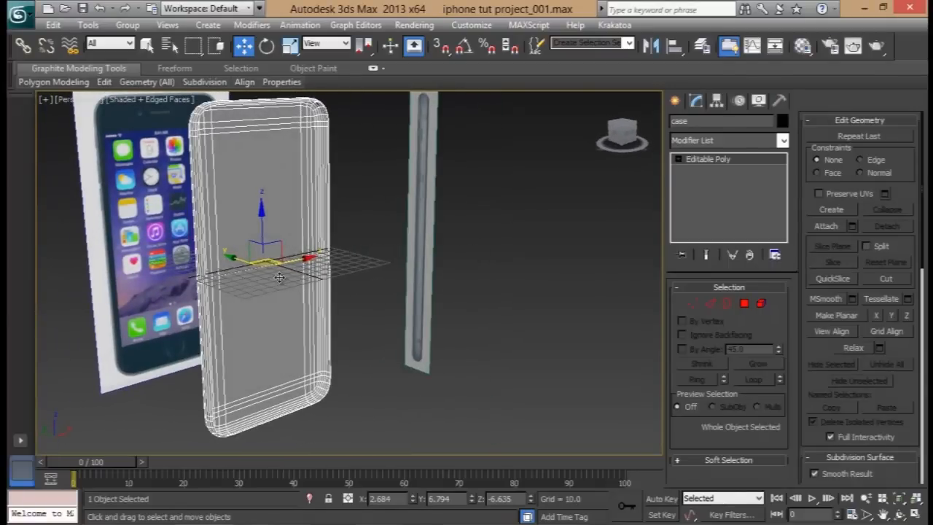
scroll(280, 277, up, 8)
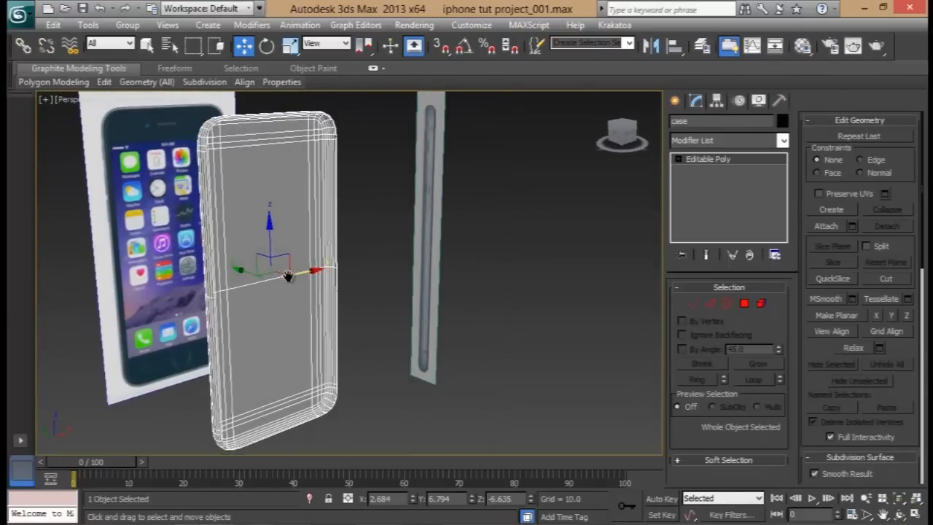
Select the edge loop across the case's middle, remove it and clear the selection
alt+middle_drag(254, 294, 216, 283)
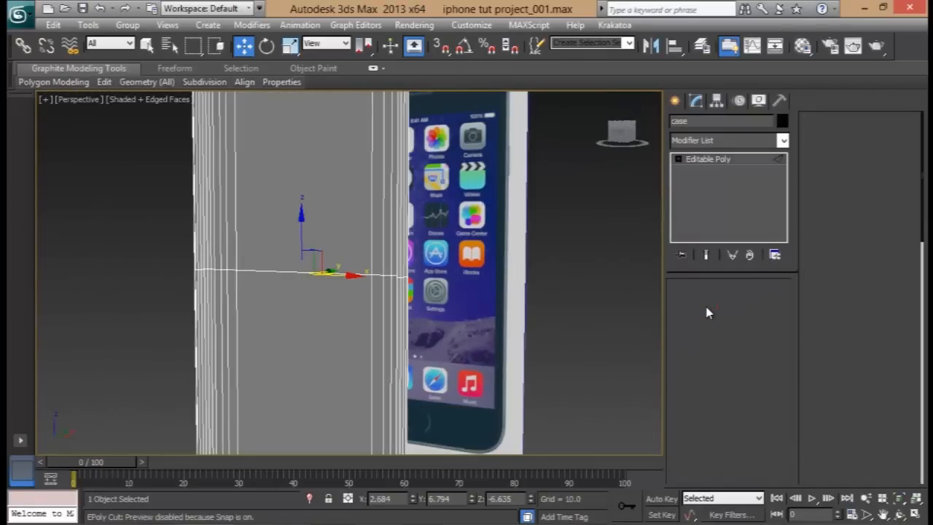
click(710, 305)
double_click(314, 272)
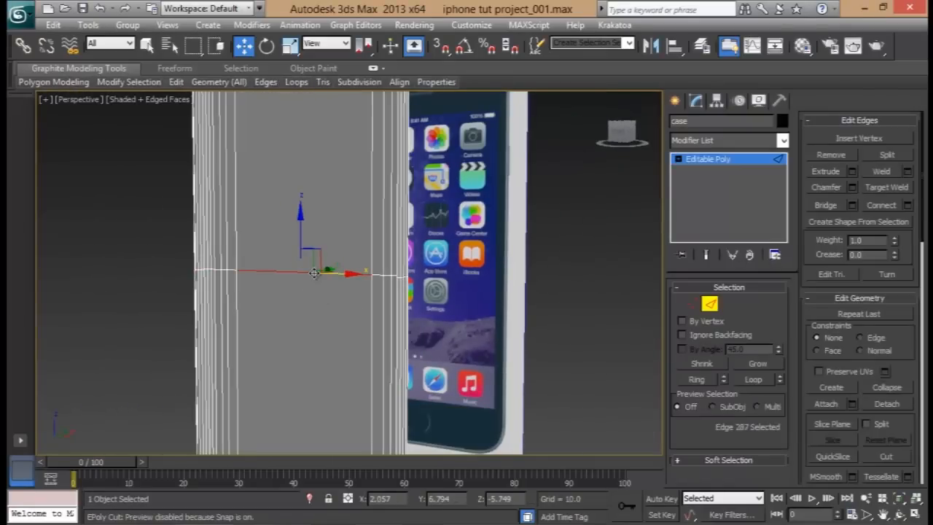
click(521, 343)
scroll(438, 273, down, 6)
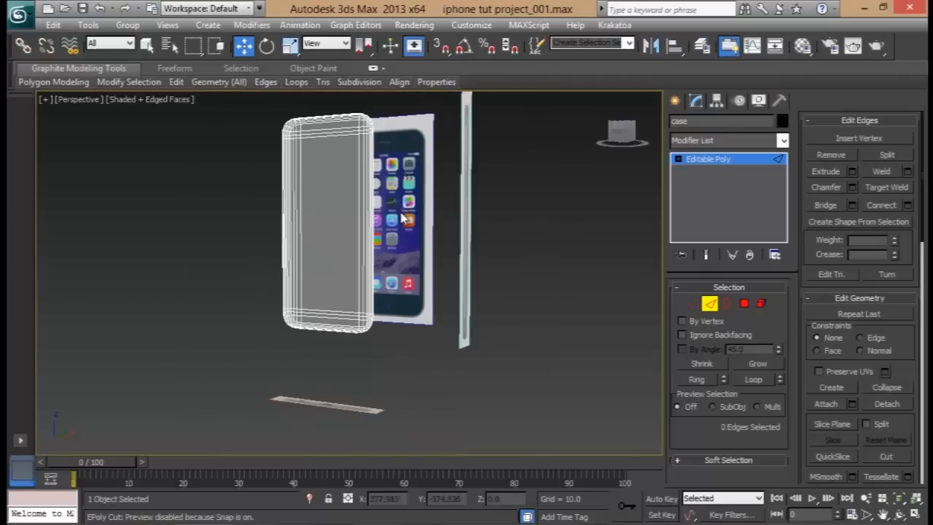
Select the loop of polygons forming the upper antenna band across the case in polygon mode
alt+middle_drag(438, 273, 571, 271)
alt+middle_drag(370, 312, 362, 357)
scroll(362, 357, up, 5)
alt+middle_drag(373, 307, 364, 321)
scroll(362, 321, up, 5)
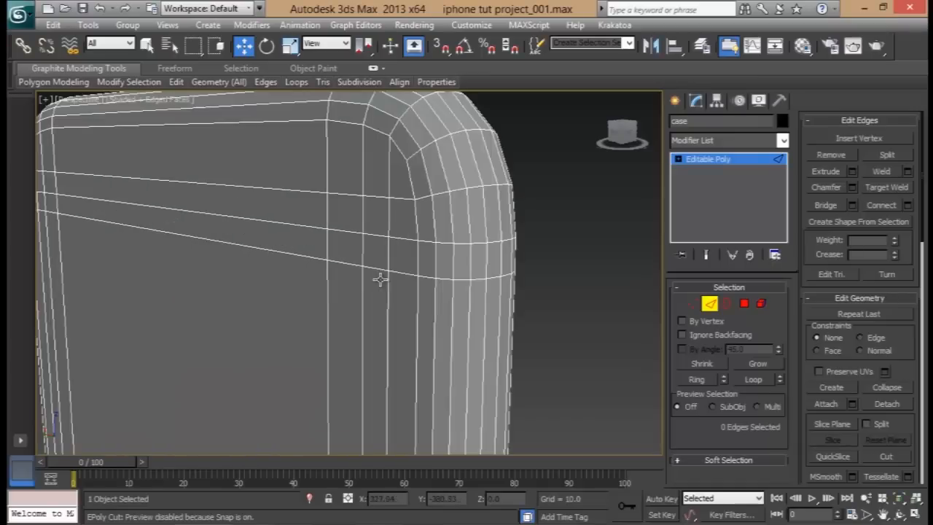
click(743, 303)
alt+middle_drag(503, 314, 360, 254)
click(360, 254)
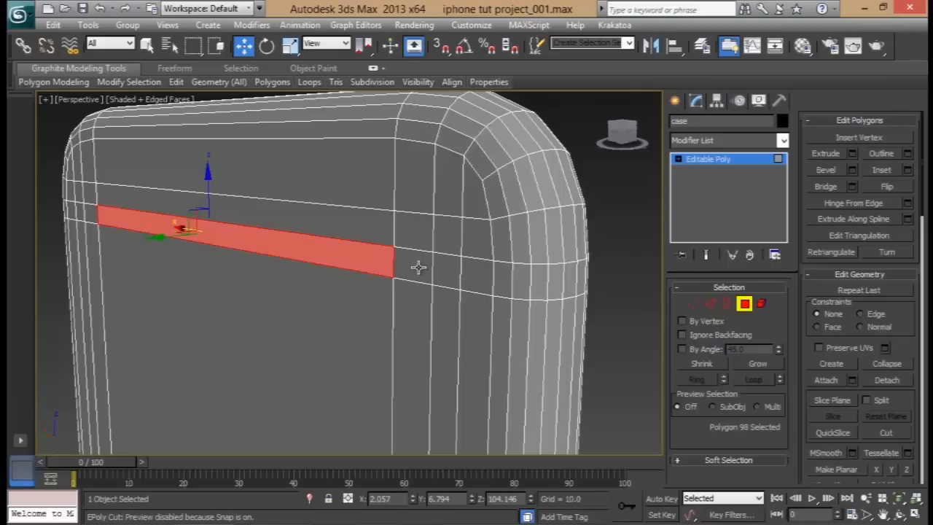
shift+click(417, 268)
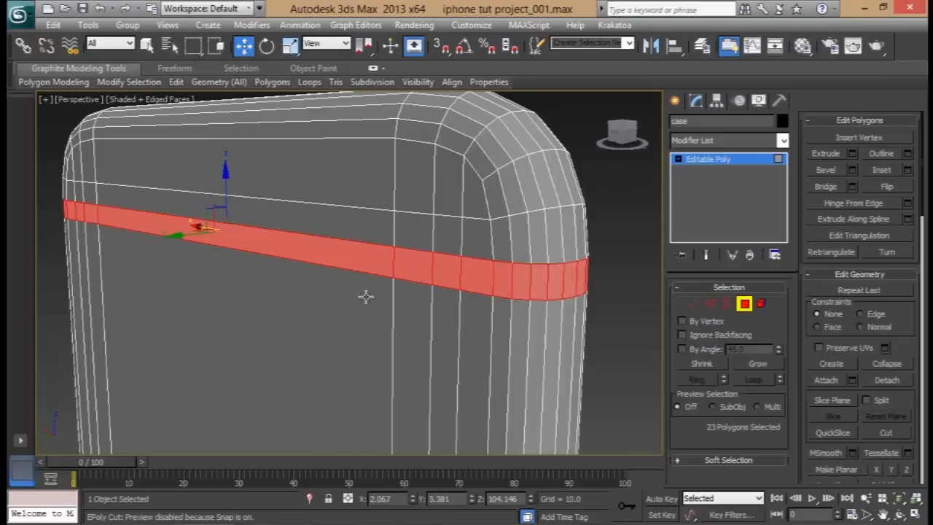
Add the two adjacent polygon loops running around the case's back rim to the selection
ctrl+click(506, 245)
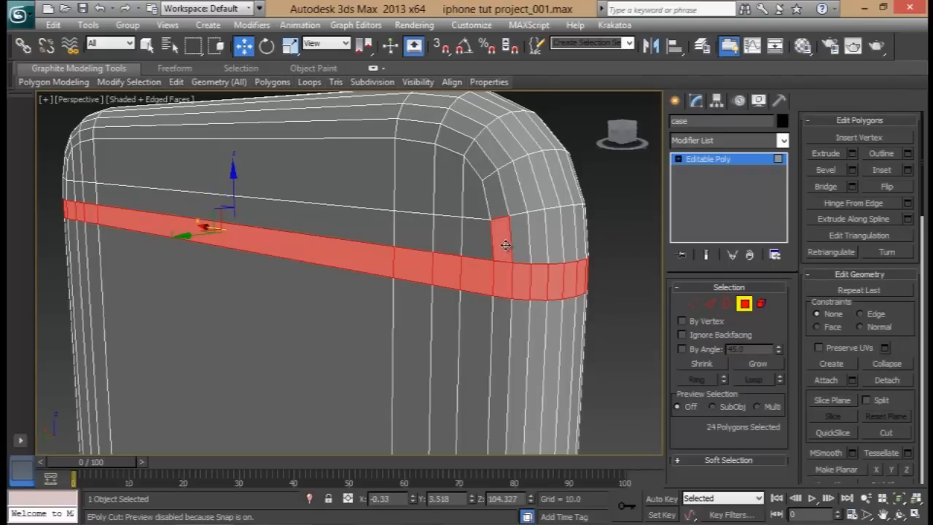
shift+click(497, 200)
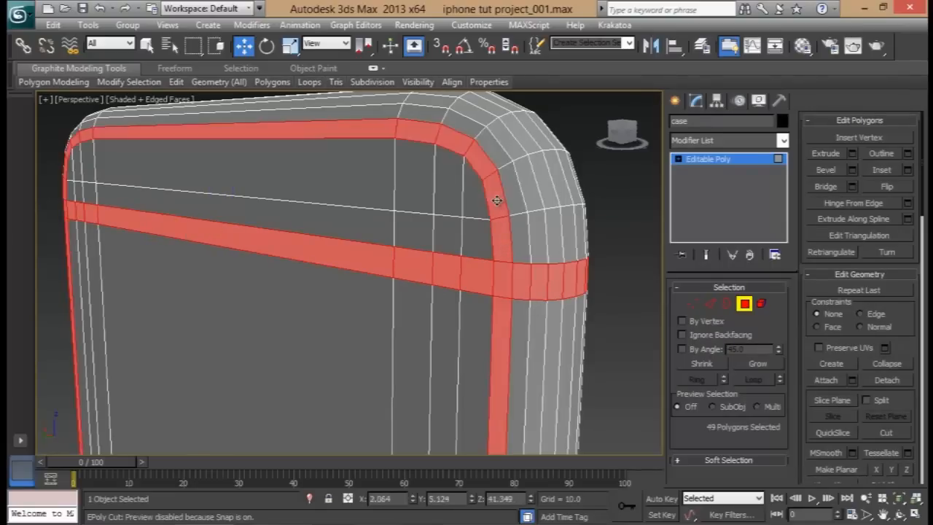
ctrl+click(523, 239)
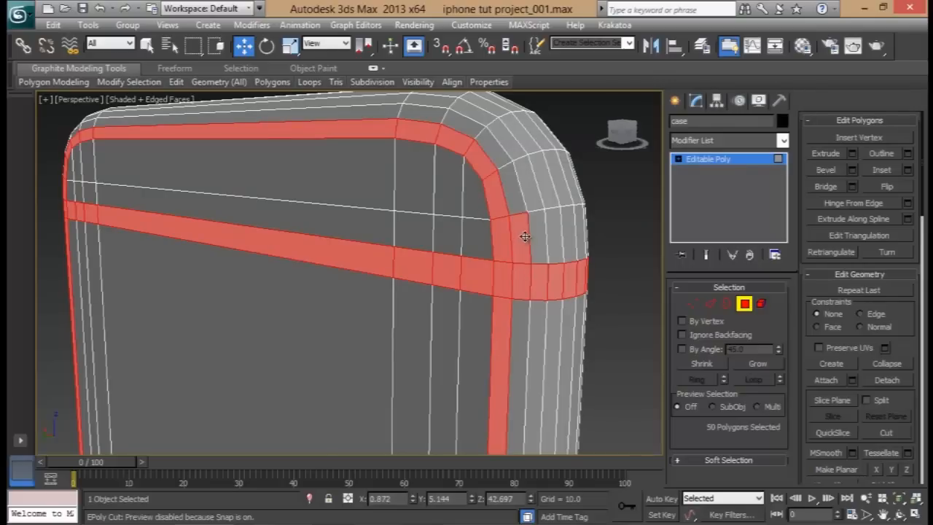
shift+click(515, 199)
Add the polygon loop forming the lower antenna band across the case to the selection
scroll(448, 284, down, 5)
alt+middle_drag(435, 248, 375, 113)
alt+middle_drag(366, 385, 315, 309)
shift+click(313, 308)
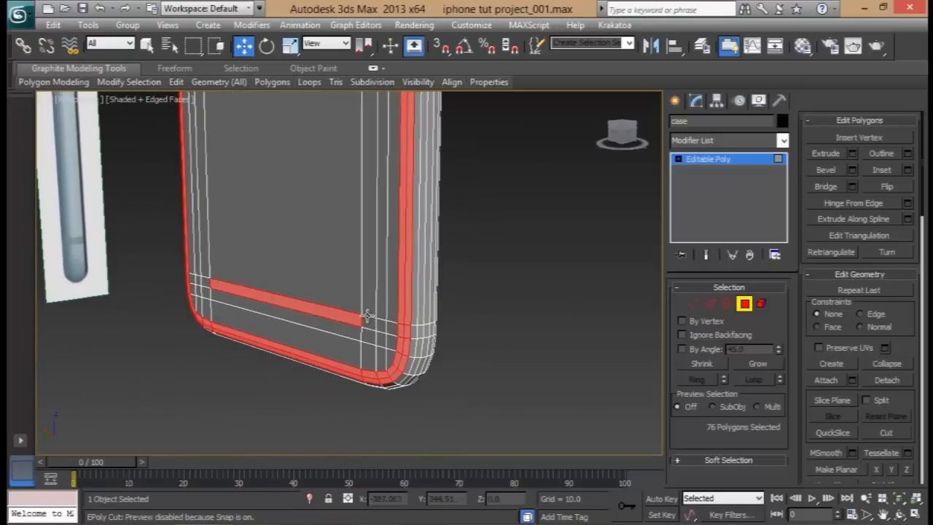
Deselect the rim polygons along the case's long sides between the upper and lower bands
scroll(411, 299, down, 6)
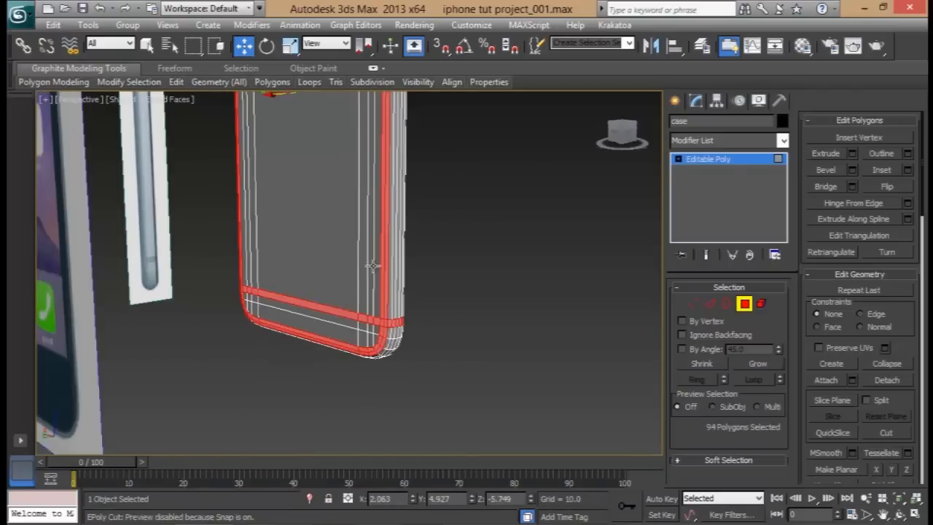
alt+middle_drag(350, 333, 365, 248)
alt+drag(498, 233, 8, 230)
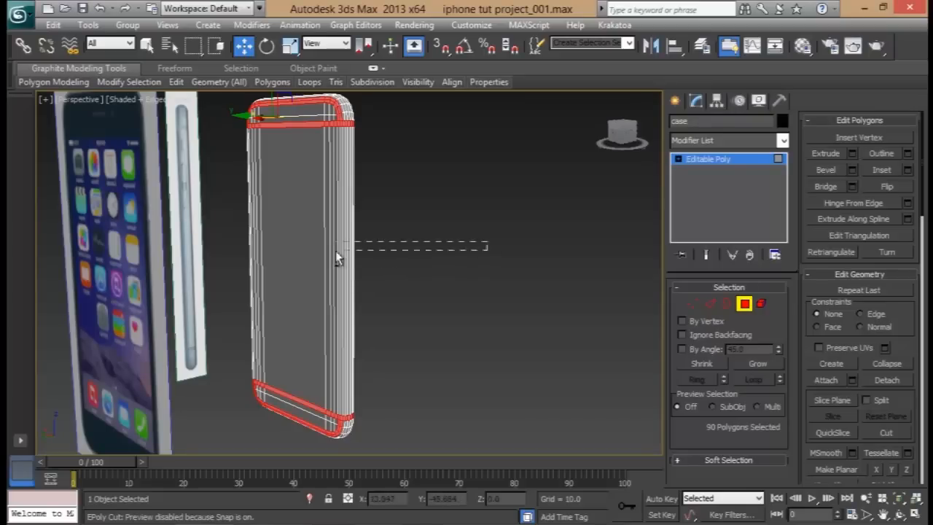
Extrude the selected band polygons by a small height using the Local Normal type
alt+middle_drag(463, 253, 313, 261)
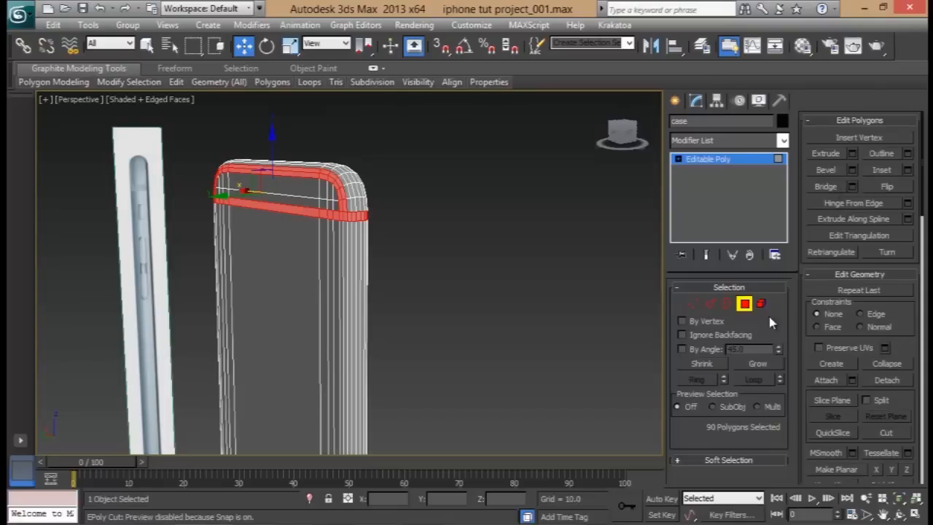
click(852, 153)
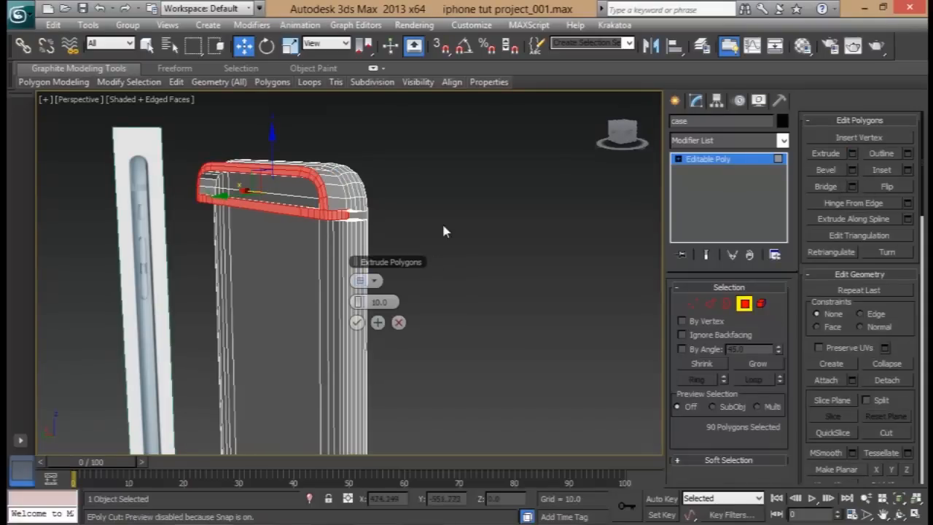
scroll(430, 248, up, 5)
click(375, 282)
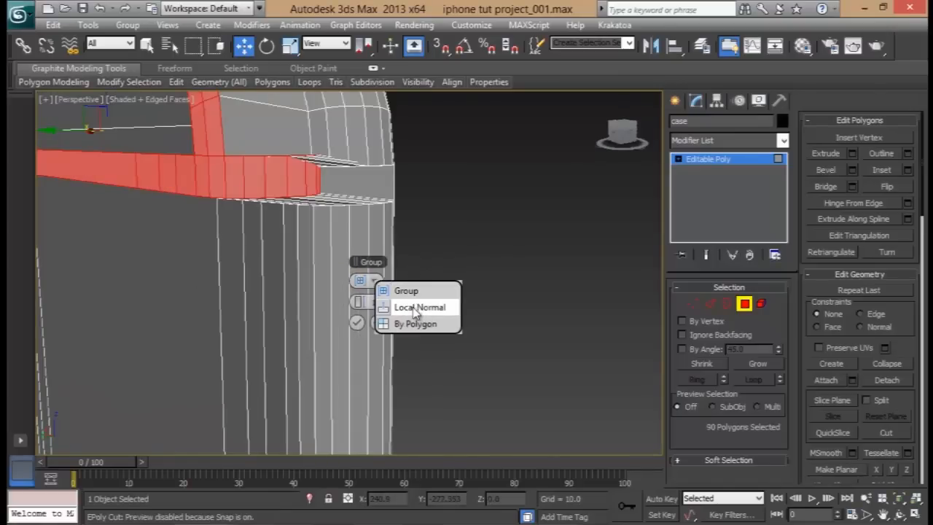
click(405, 306)
alt+middle_drag(413, 307, 350, 277)
right_click(365, 304)
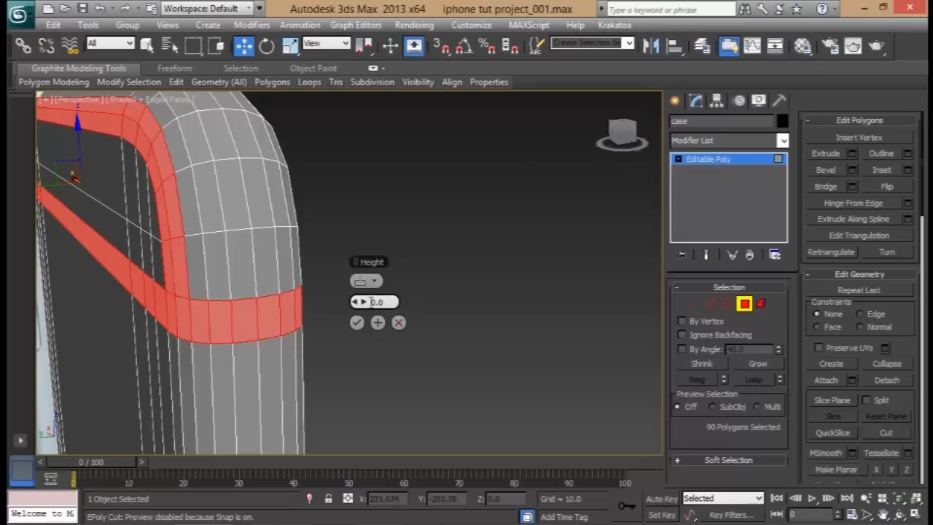
drag(362, 307, 360, 300)
alt+middle_drag(285, 297, 323, 267)
click(357, 323)
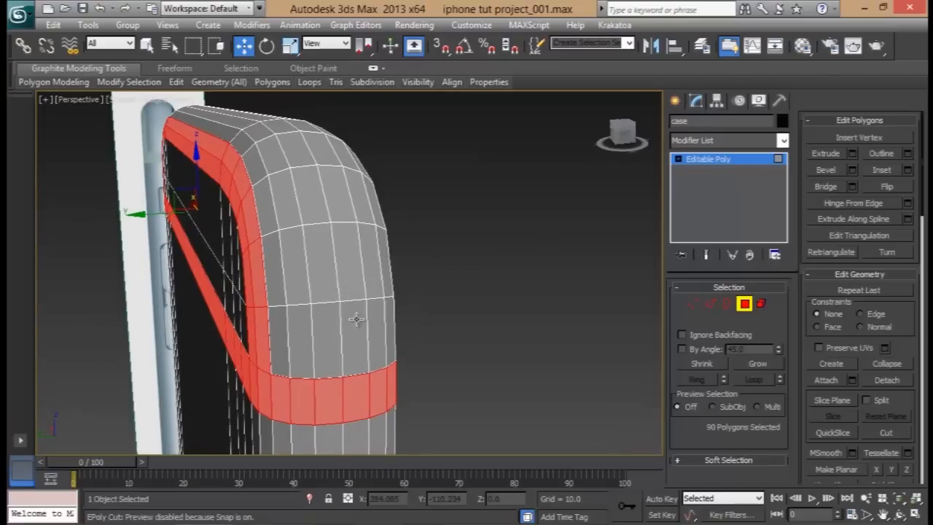
Grow the band polygon selection once and detach it as a separate object named band
click(756, 363)
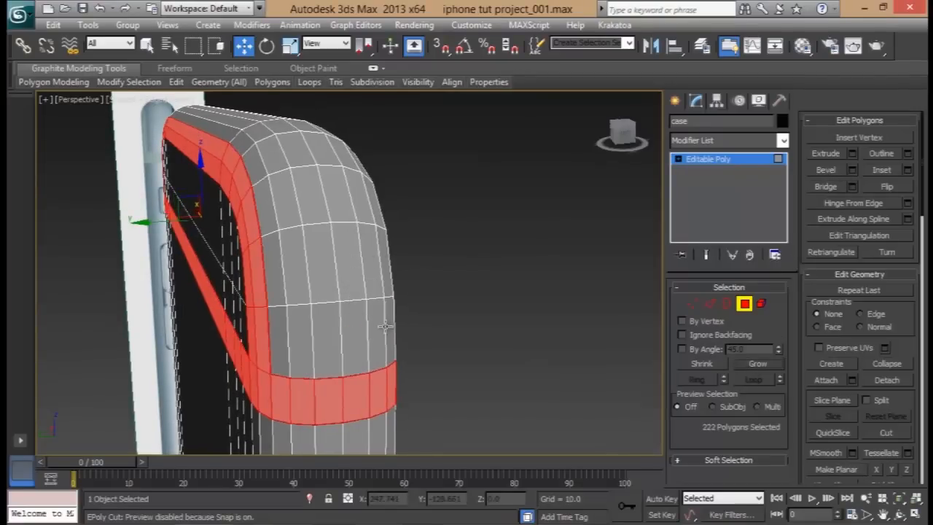
scroll(315, 320, up, 3)
middle_drag(204, 258, 252, 284)
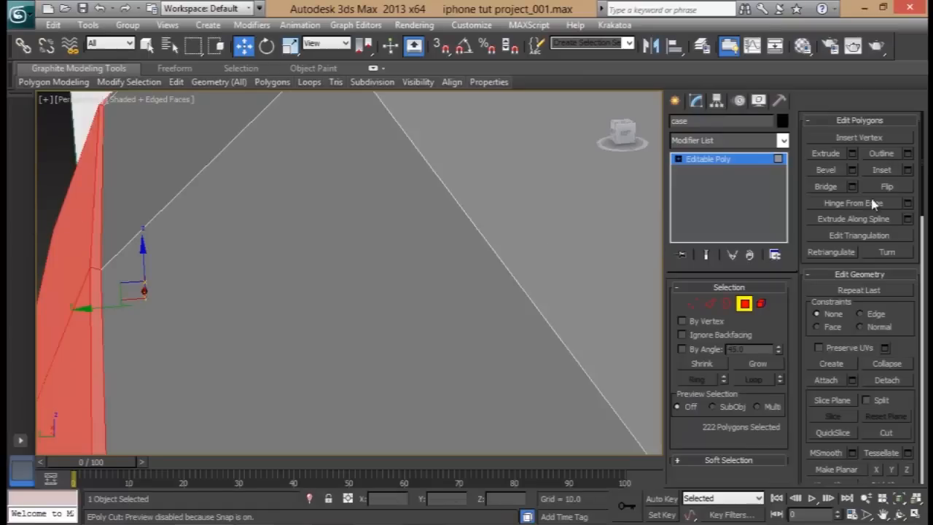
click(888, 381)
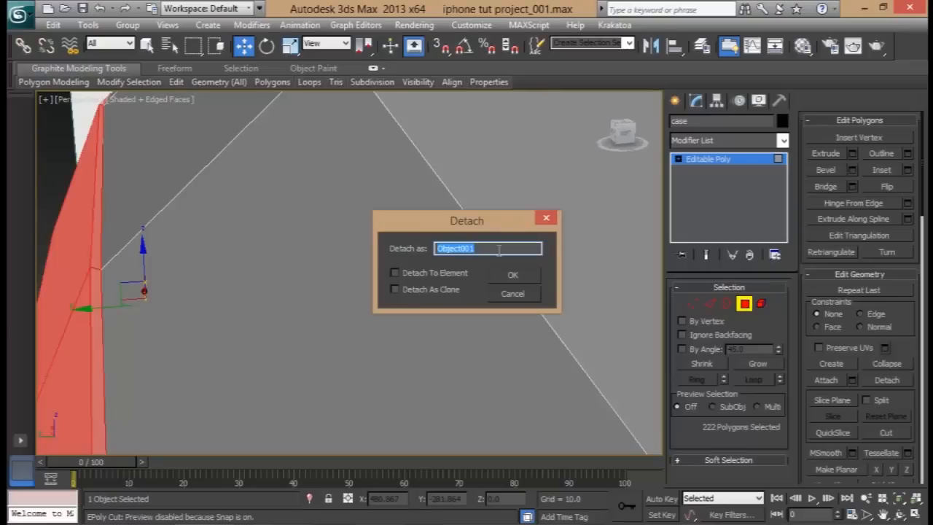
text(band)
key(Return)
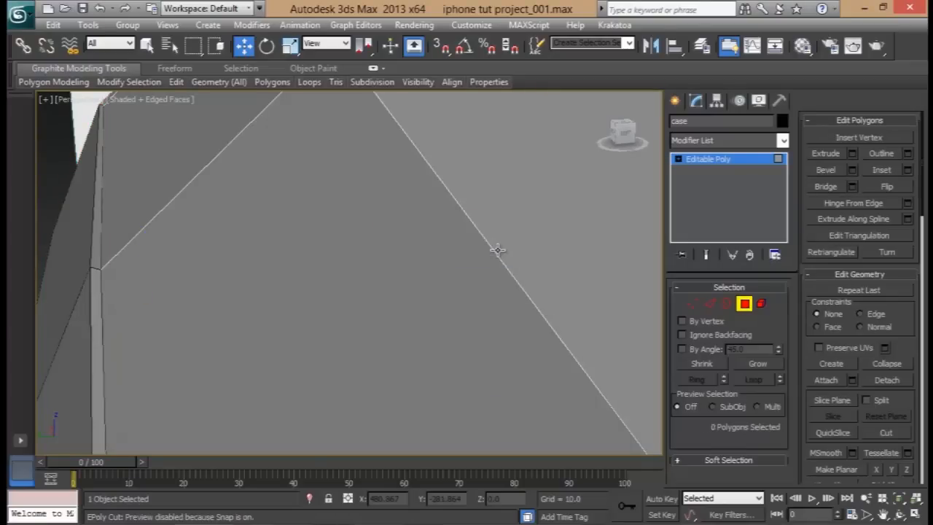
click(744, 303)
Select the detached band object and give it a new material with a dark diffuse color of RGB 10, 10, 10
scroll(395, 323, down, 5)
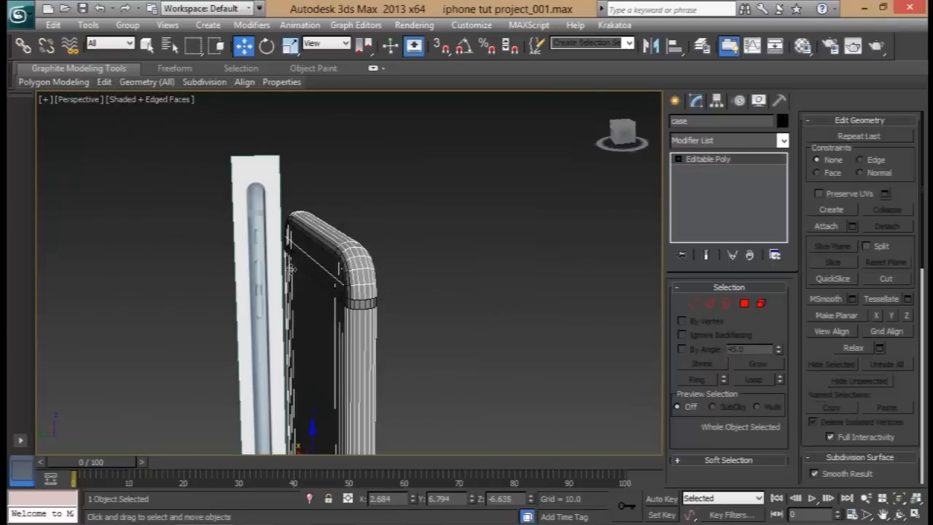
click(441, 314)
scroll(481, 281, up, 4)
scroll(481, 280, down, 3)
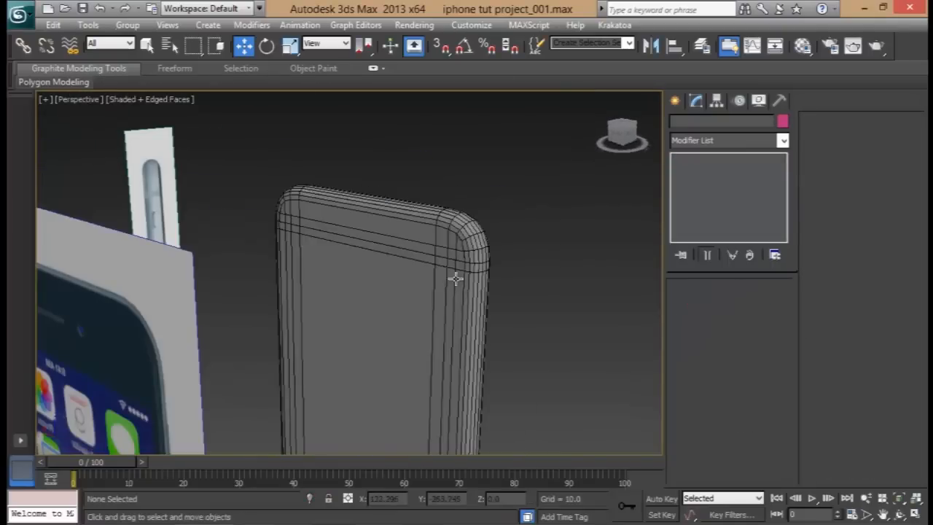
click(454, 277)
middle_drag(454, 277, 434, 237)
key(shift+z)
key(shift+z)
key(shift+z)
key(shift+z)
key(shift+z)
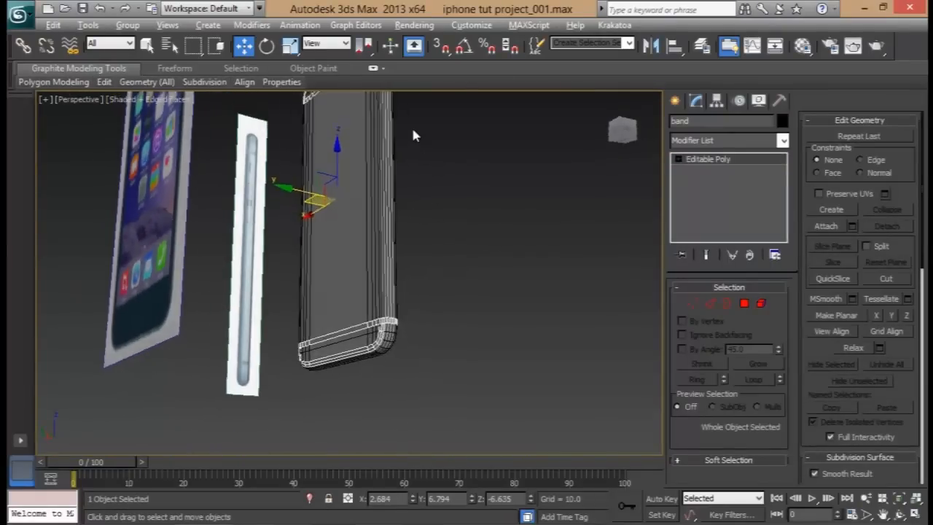
click(802, 48)
click(704, 162)
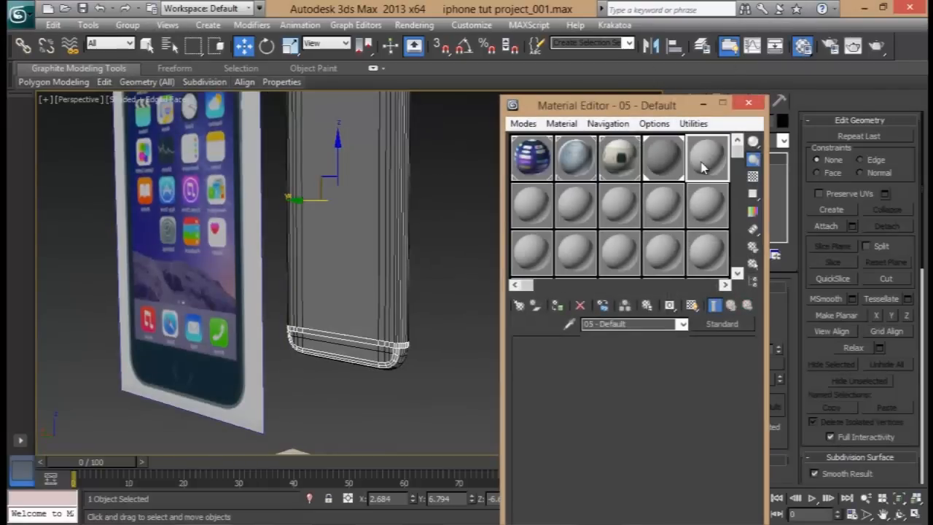
click(590, 433)
click(423, 106)
drag(422, 106, 423, 98)
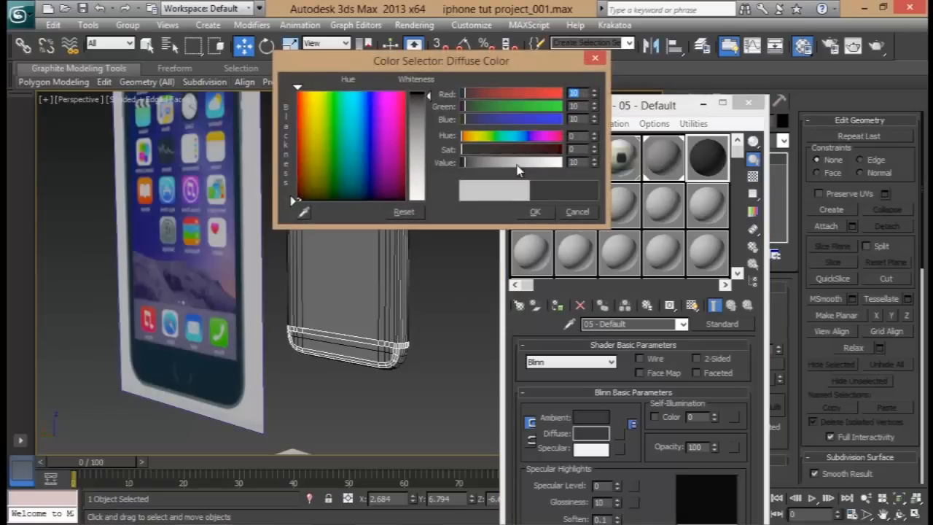
click(535, 211)
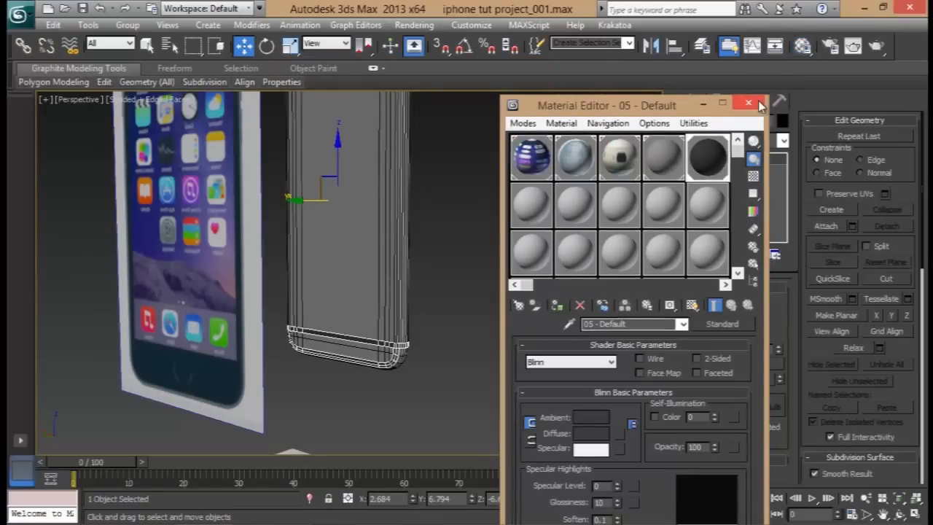
click(748, 103)
Turn off the edged faces display and hide the band object to check the gaps in the case
click(456, 227)
mouse_move(457, 227)
alt+middle_down()
mouse_move(427, 263)
mouse_move(478, 284)
mouse_move(536, 279)
mouse_move(370, 264)
mouse_move(413, 127)
mouse_move(392, 103)
mouse_move(267, 189)
mouse_move(425, 212)
mouse_move(398, 202)
mouse_move(389, 331)
mouse_move(548, 252)
mouse_move(419, 258)
alt+middle_up()
key(F4)
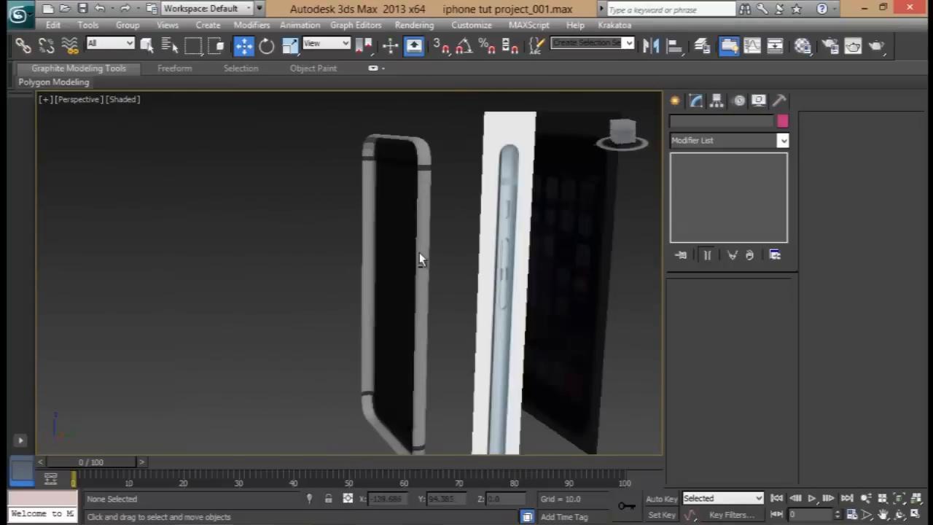
click(402, 175)
right_click(254, 266)
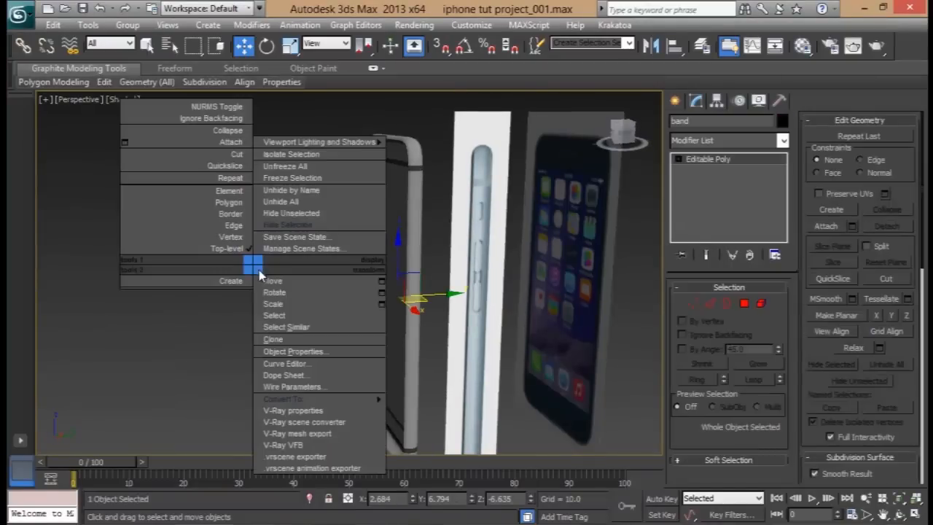
click(288, 225)
alt+middle_drag(411, 252, 416, 284)
scroll(354, 262, up, 5)
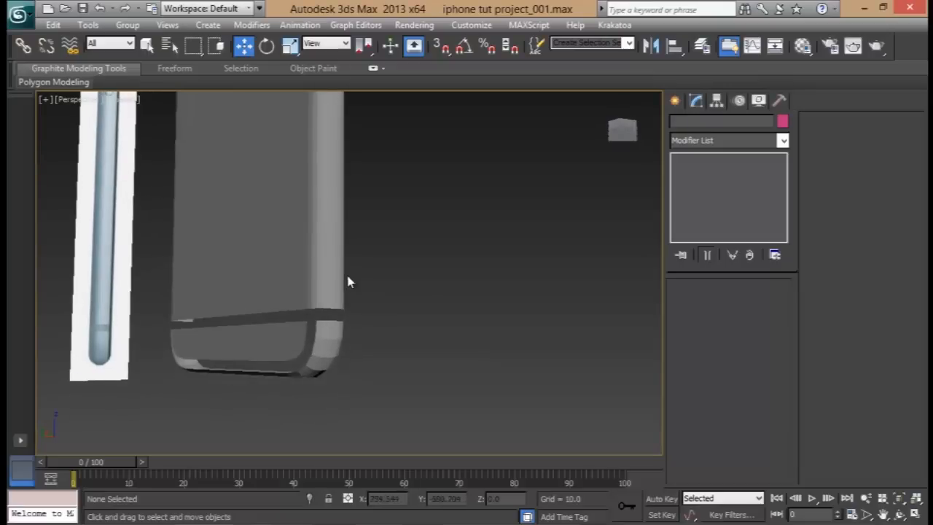
alt+middle_drag(314, 333, 288, 366)
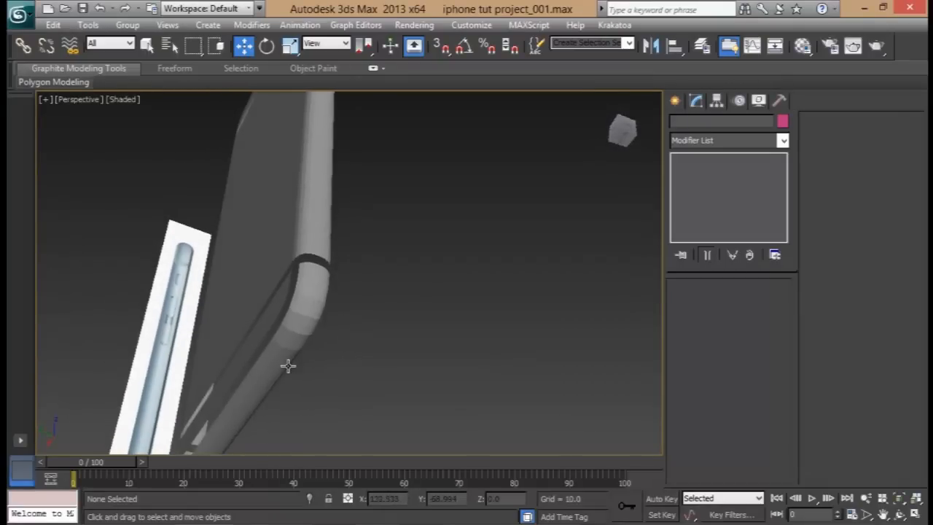
alt+middle_drag(284, 324, 283, 298)
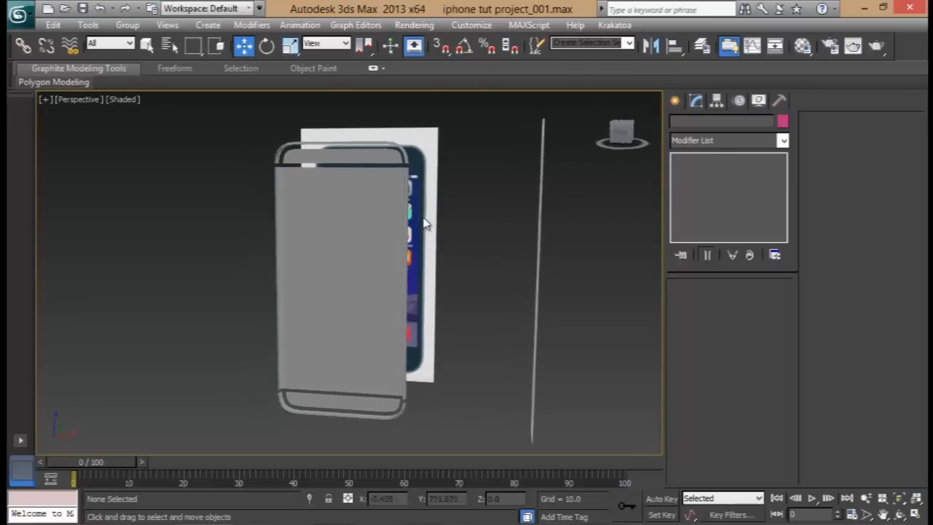
Select the case, turn edged faces back on and show its side button area in the maximized Front view
click(390, 232)
alt+middle_drag(431, 202, 399, 229)
key(F4)
scroll(399, 229, up, 3)
key(alt+w)
middle_drag(487, 190, 449, 189)
key(alt+w)
middle_drag(511, 258, 470, 181)
scroll(518, 244, up, 3)
middle_drag(510, 229, 424, 221)
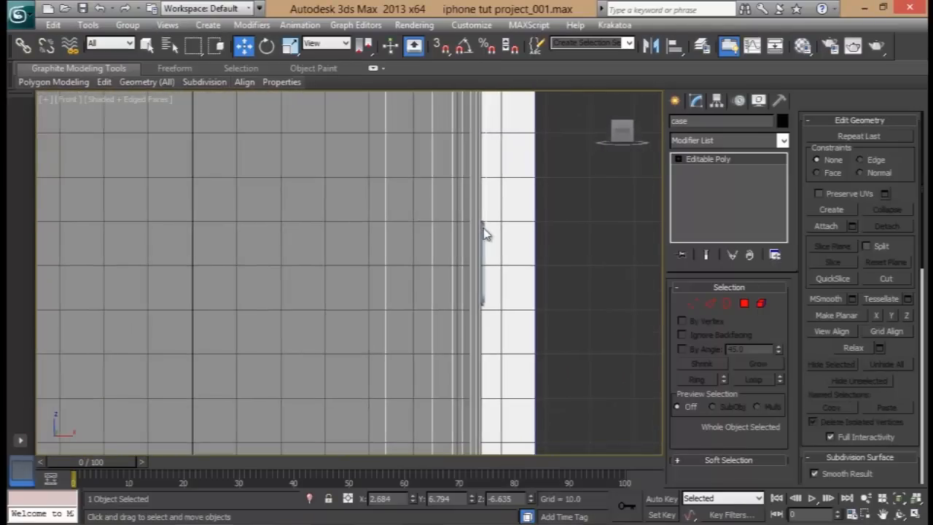
Select the long vertical edges of the case's middle section and connect them with 2 segments
click(675, 100)
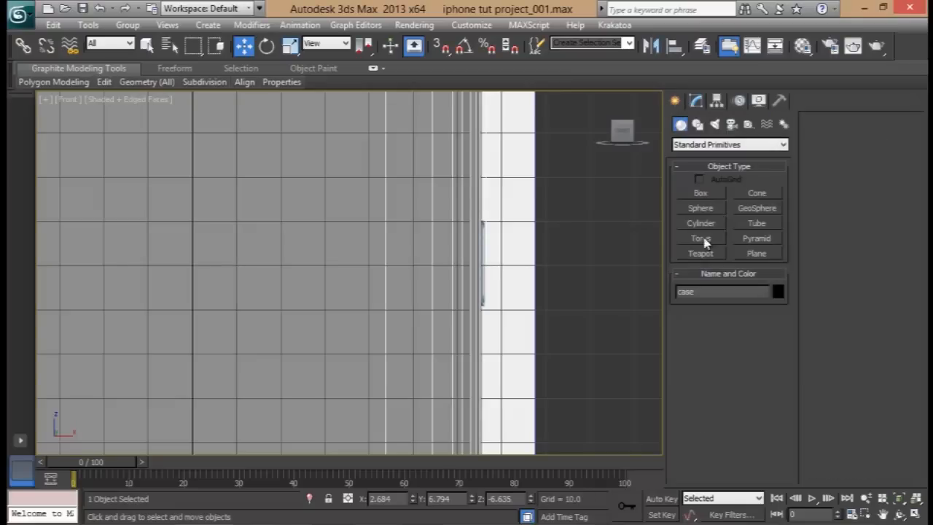
click(697, 101)
click(712, 304)
key(z)
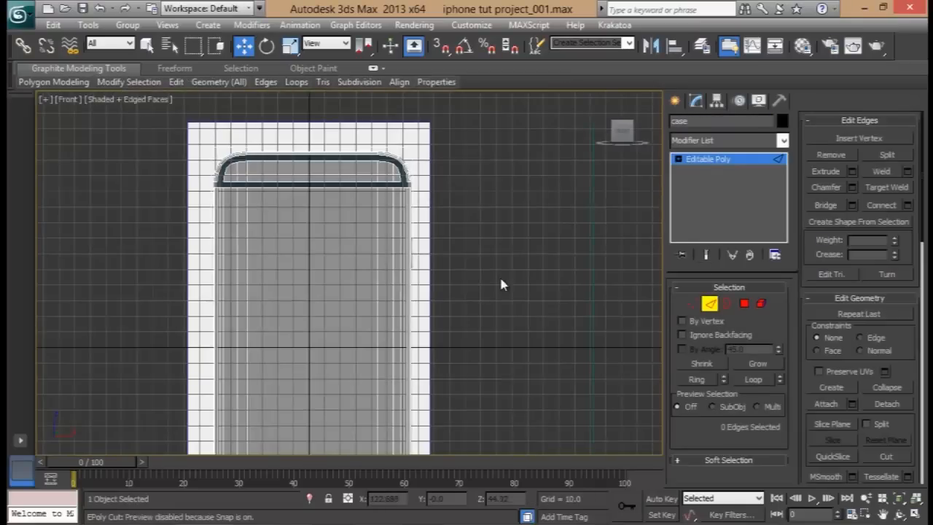
drag(75, 290, 76, 291)
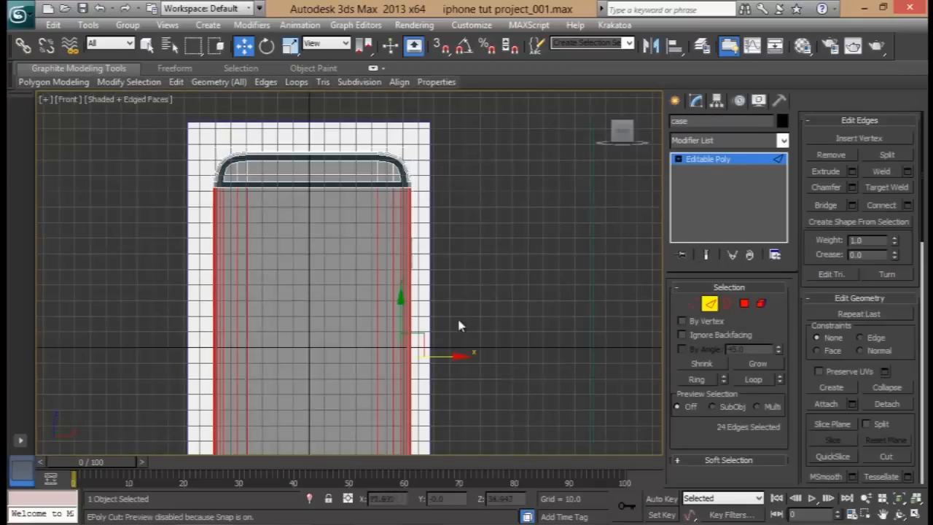
click(908, 205)
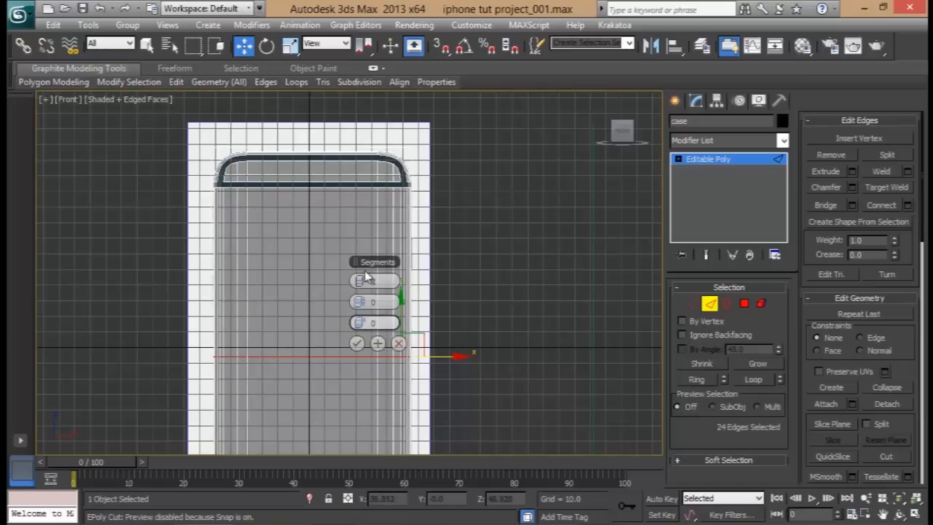
drag(364, 281, 367, 283)
middle_drag(462, 326, 401, 237)
scroll(416, 179, down, 3)
middle_drag(303, 219, 209, 225)
scroll(273, 214, up, 2)
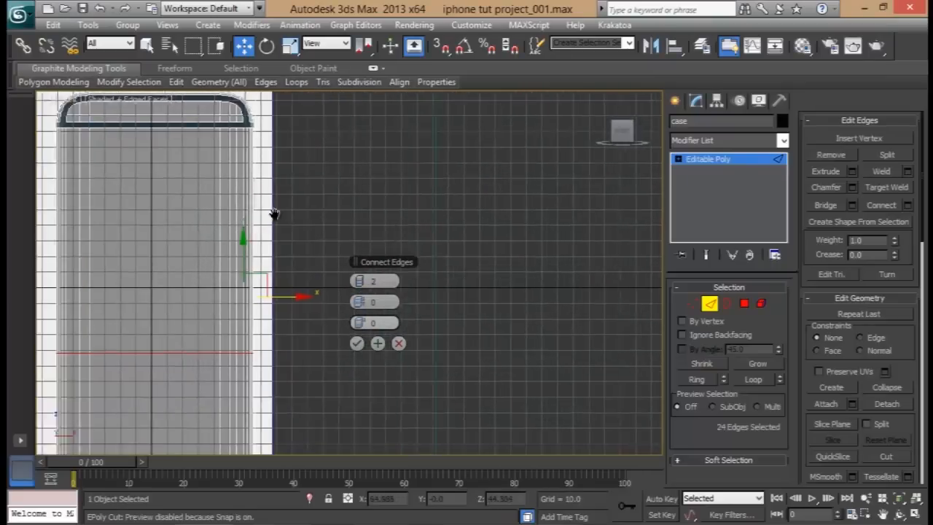
middle_drag(272, 214, 324, 214)
click(358, 344)
Move both new edge loops up the case until the upper one sits just above the side button
middle_drag(358, 344, 407, 282)
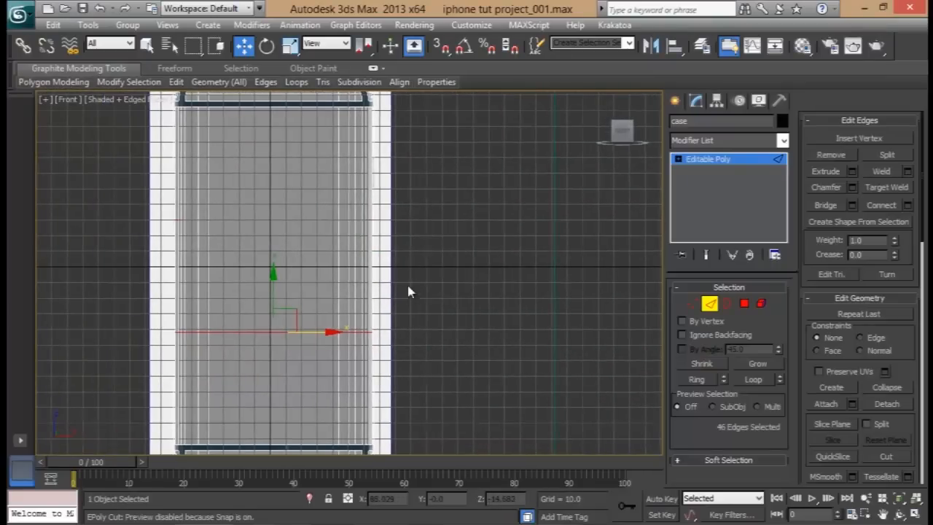
drag(274, 287, 276, 233)
middle_drag(373, 201, 358, 274)
scroll(357, 274, up, 3)
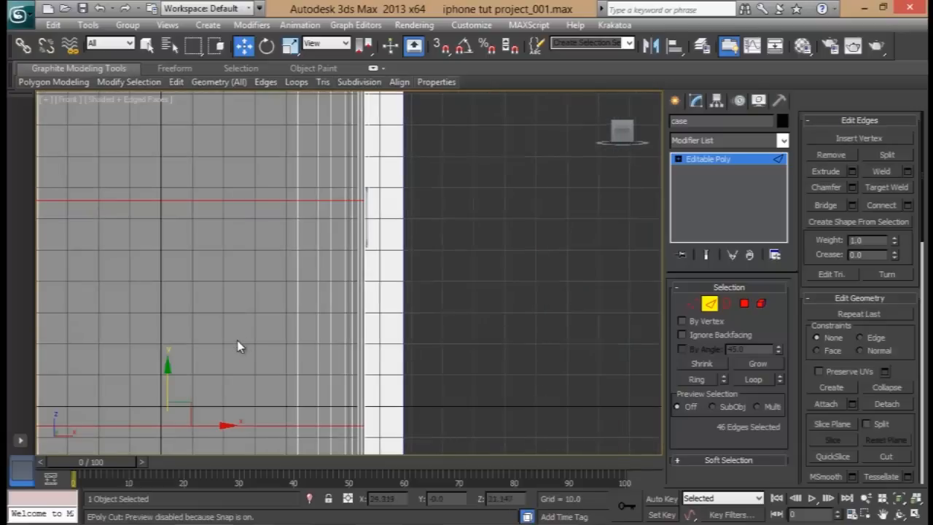
drag(167, 385, 169, 367)
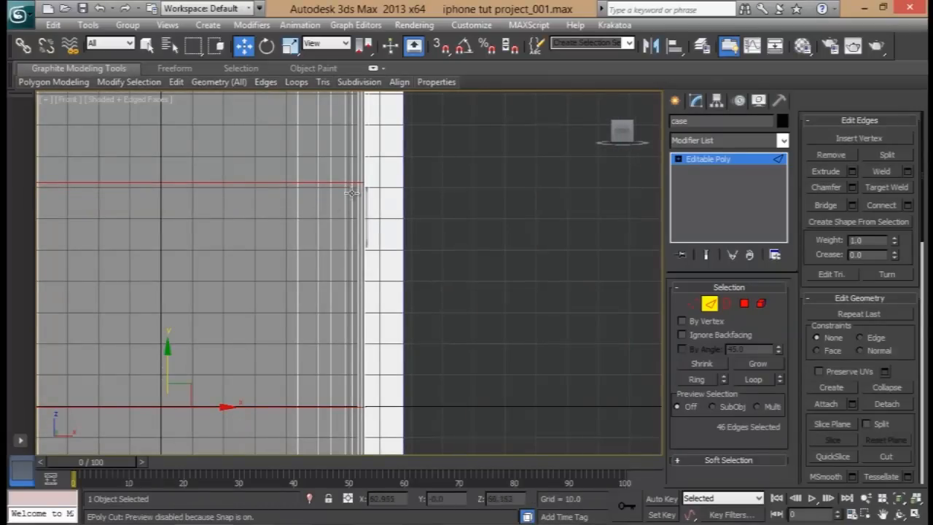
middle_drag(376, 241, 415, 194)
middle_drag(409, 274, 477, 210)
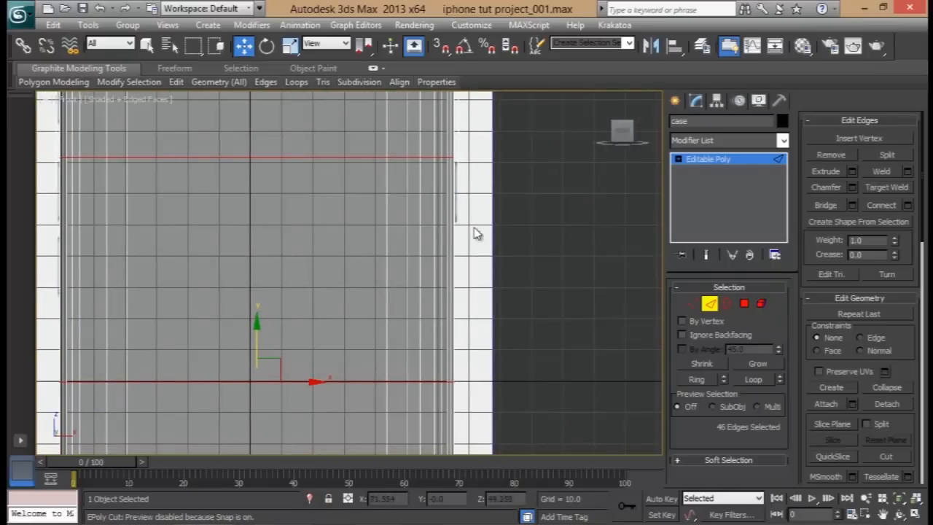
middle_drag(509, 197, 501, 283)
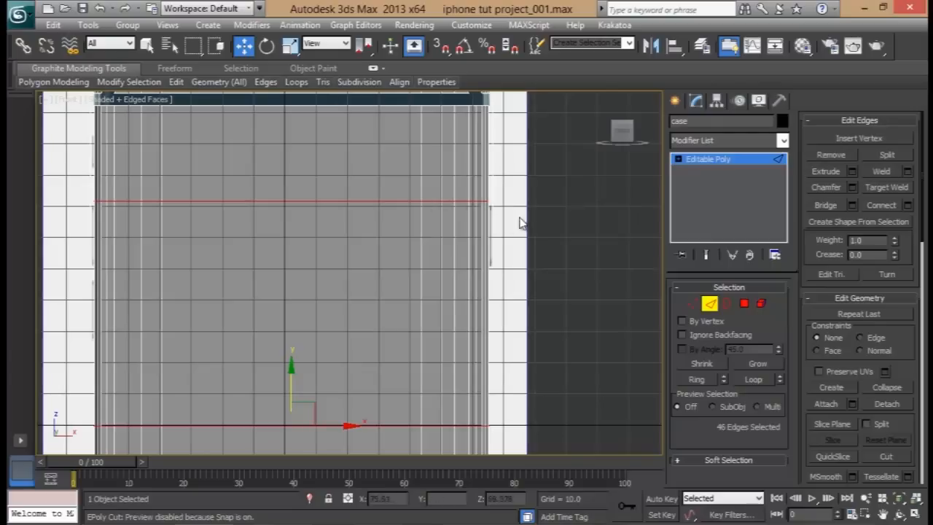
Deselect the upper edge loop and move the lower one up to just below the side button
alt+drag(417, 197, 70, 210)
drag(289, 379, 309, 224)
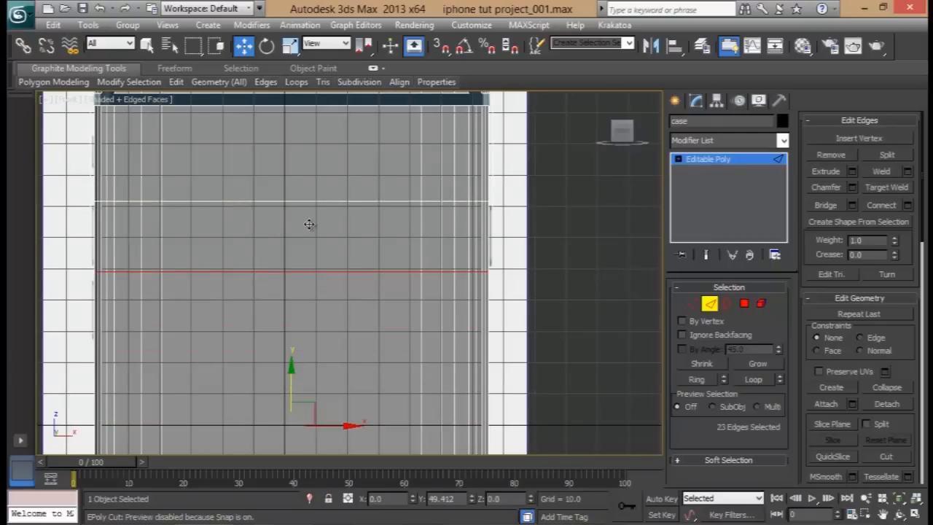
middle_drag(443, 227, 470, 246)
scroll(487, 240, up, 4)
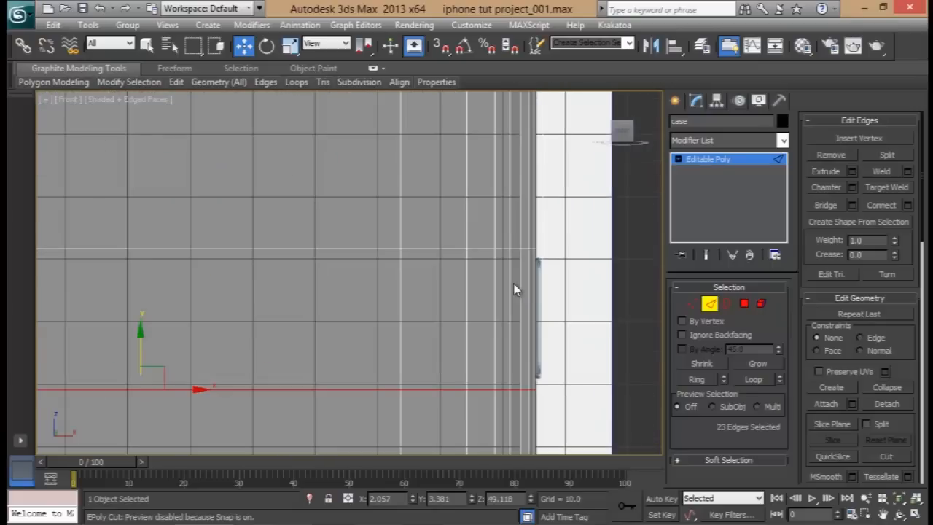
Draw a circle spline with a radius of about 2.24 on the case side, just below the upper edge loop, in the maximized Left view
key(alt+w)
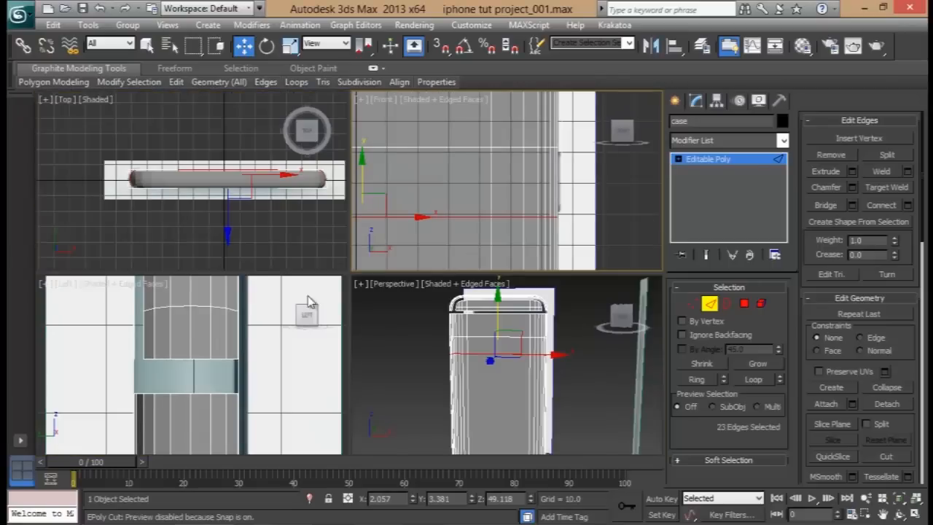
scroll(245, 365, down, 3)
middle_drag(245, 364, 296, 271)
key(alt+w)
scroll(297, 272, down, 4)
scroll(423, 306, up, 3)
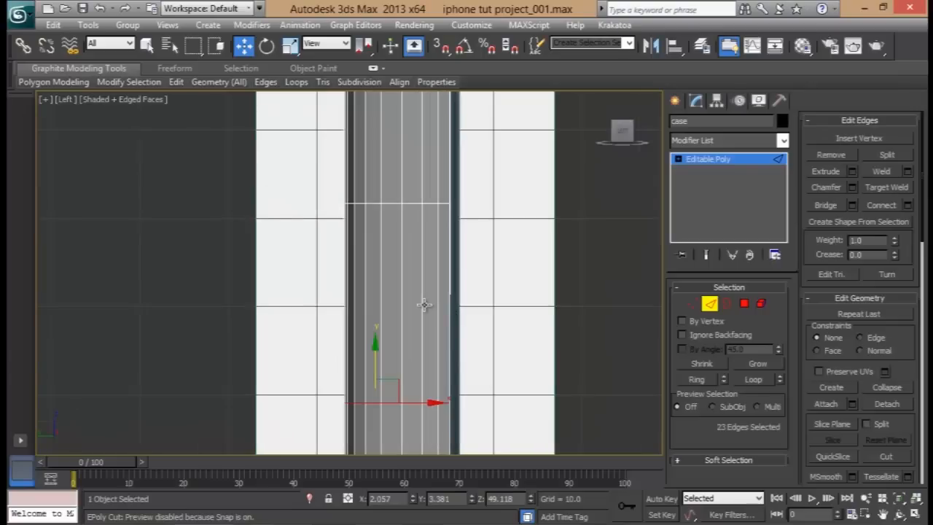
middle_drag(396, 240, 366, 206)
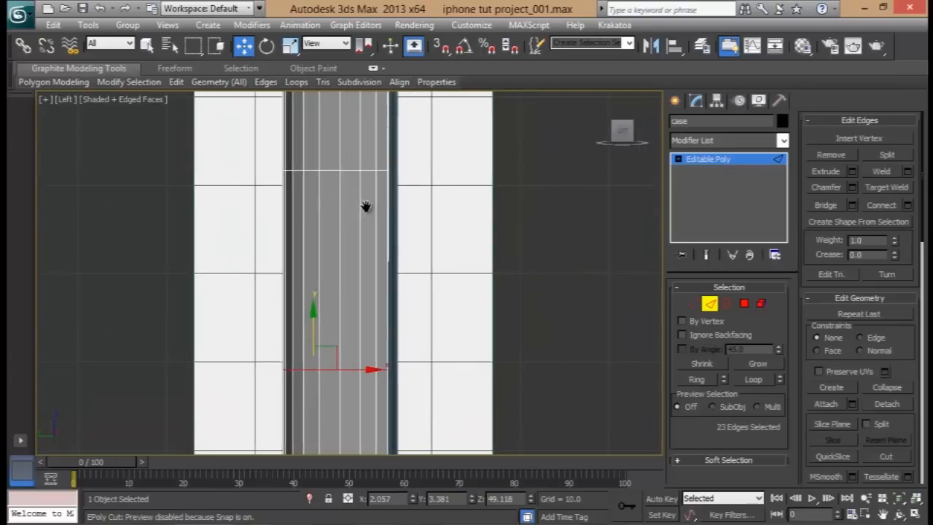
click(674, 100)
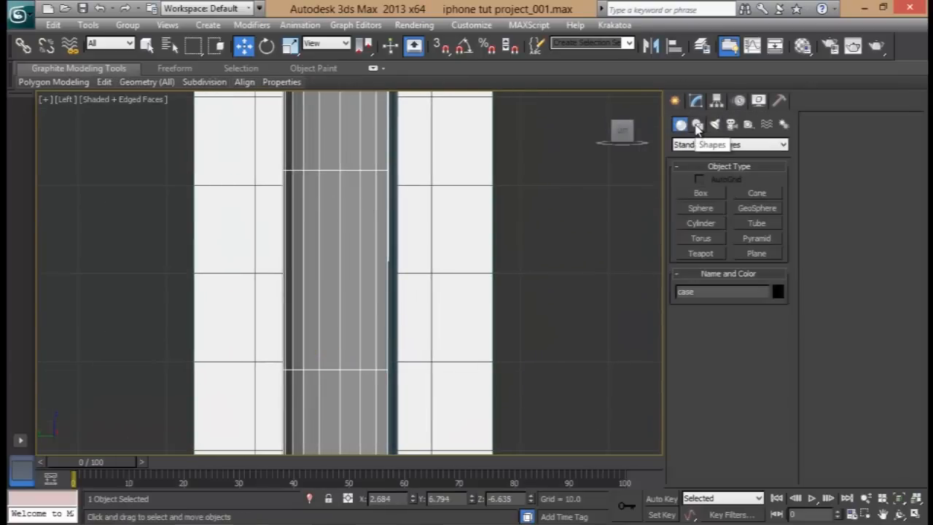
click(697, 125)
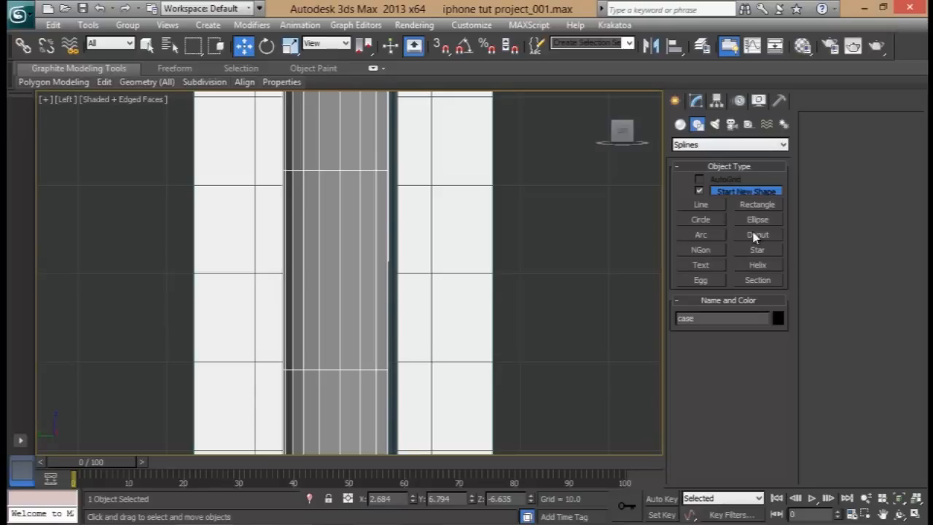
click(696, 220)
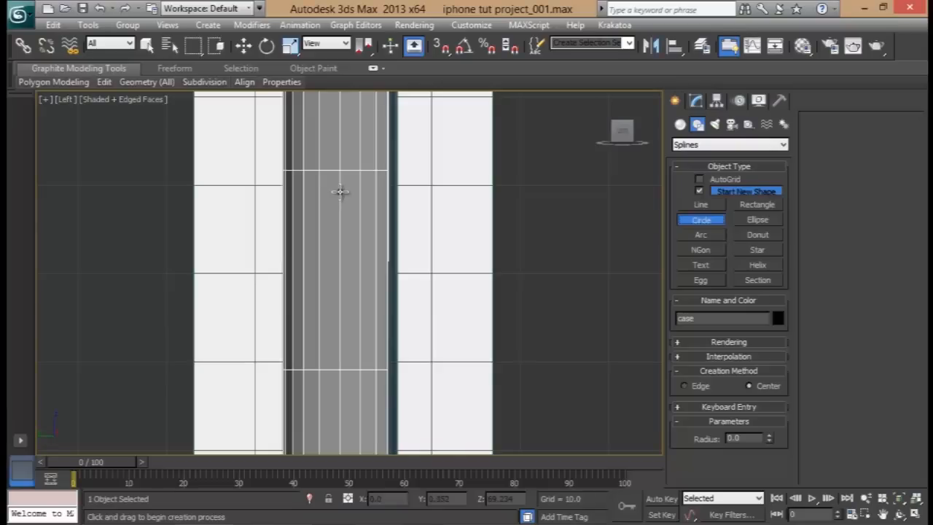
drag(341, 190, 347, 204)
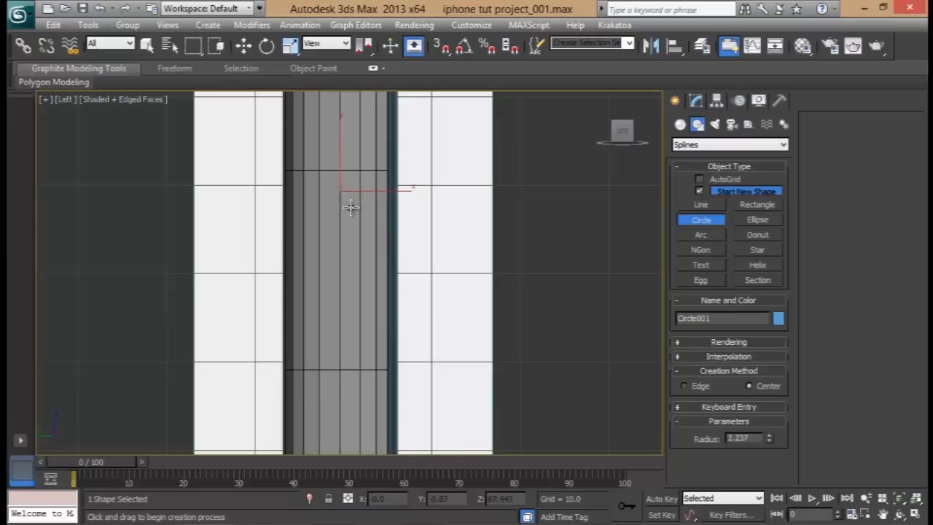
Display the Left view in wireframe, move the circle slightly down and reduce its radius to 1.809
key(w)
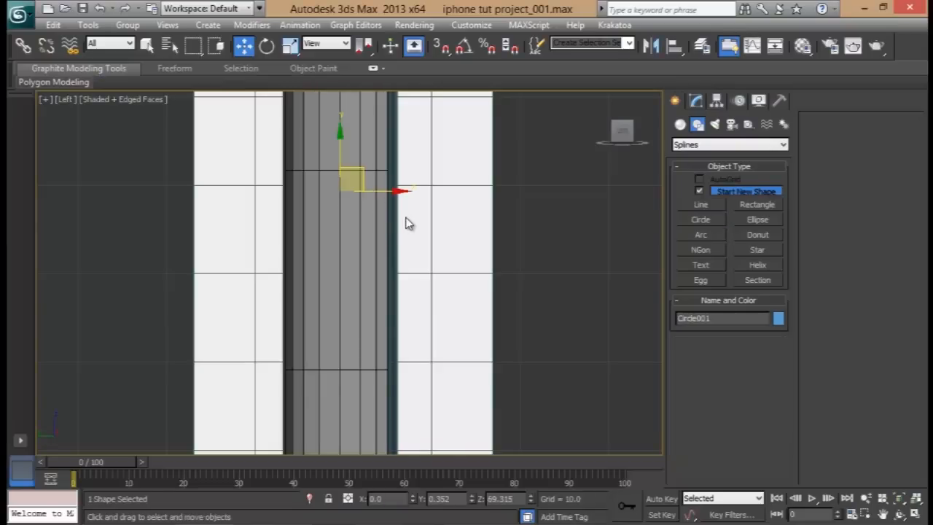
key(F3)
scroll(408, 256, up, 3)
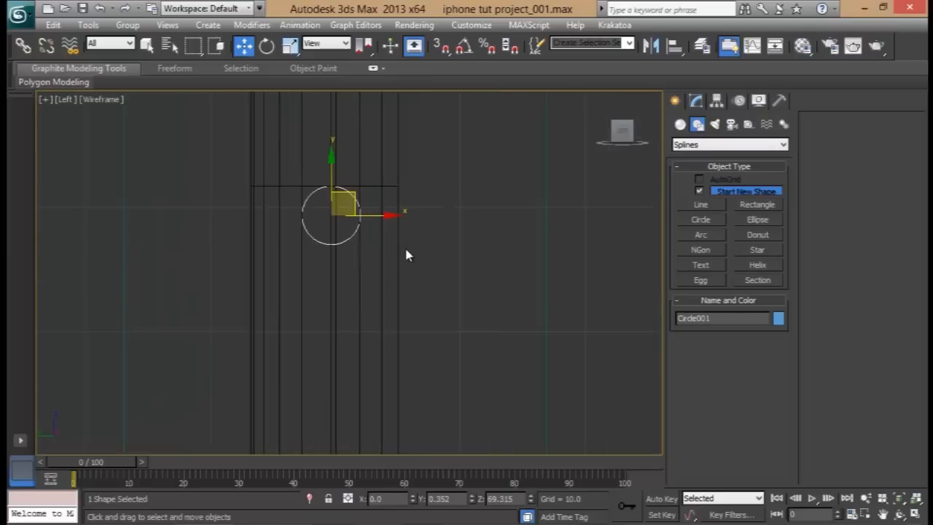
scroll(342, 235, up, 3)
middle_drag(346, 245, 348, 274)
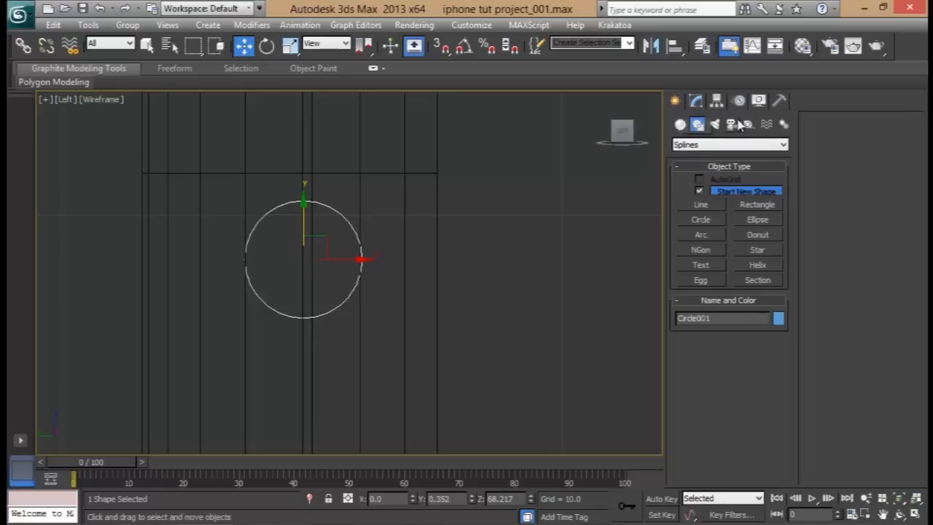
click(695, 102)
drag(769, 336, 773, 356)
scroll(527, 344, down, 5)
scroll(354, 295, up, 8)
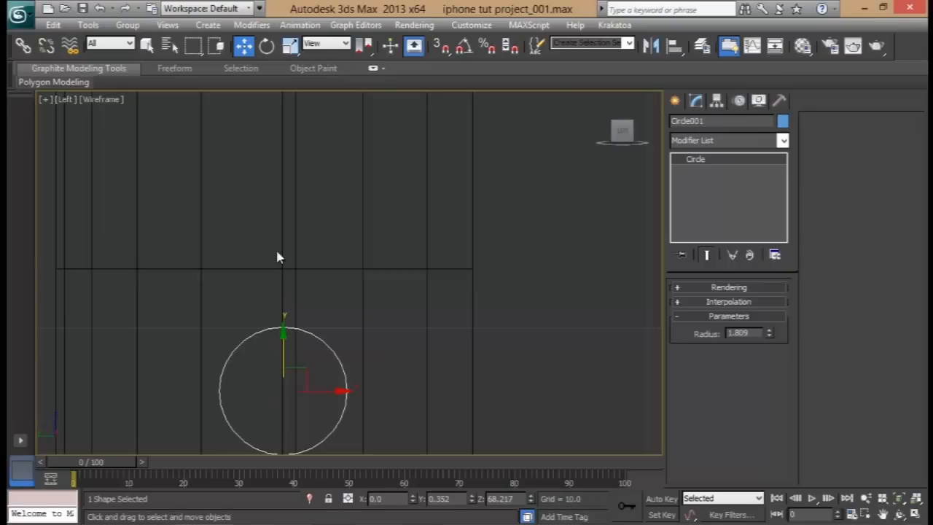
Snap the circle's center to the vertex on the case's middle edge, then move it freely down to just below the upper edge loop
click(442, 47)
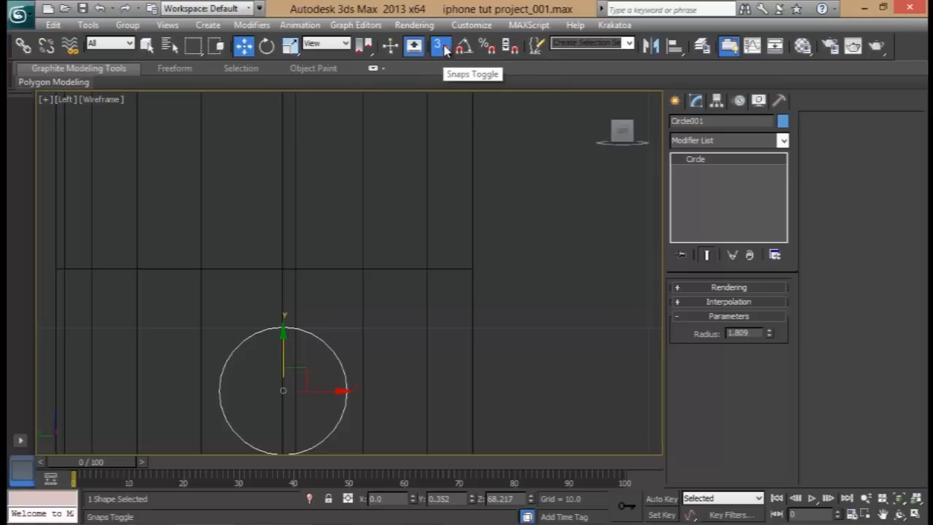
drag(290, 385, 284, 276)
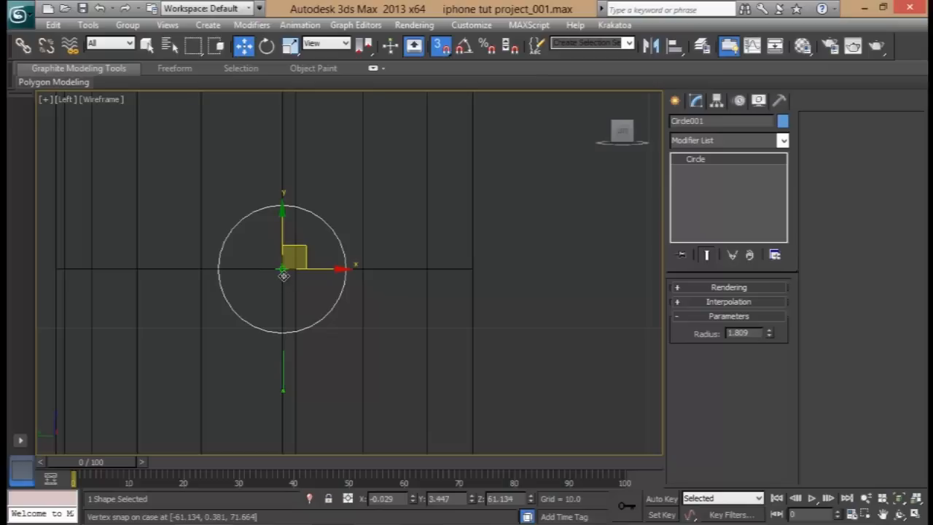
middle_drag(326, 292, 329, 230)
drag(290, 203, 285, 279)
click(438, 49)
drag(290, 229, 290, 235)
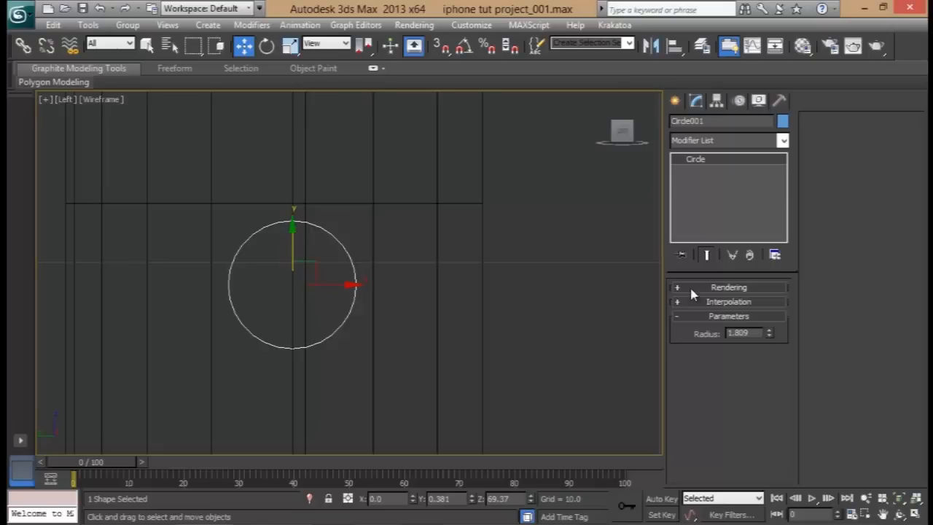
Set the circle's radius to 1.959 and its interpolation steps to 1
drag(770, 332, 770, 337)
middle_drag(570, 352, 563, 302)
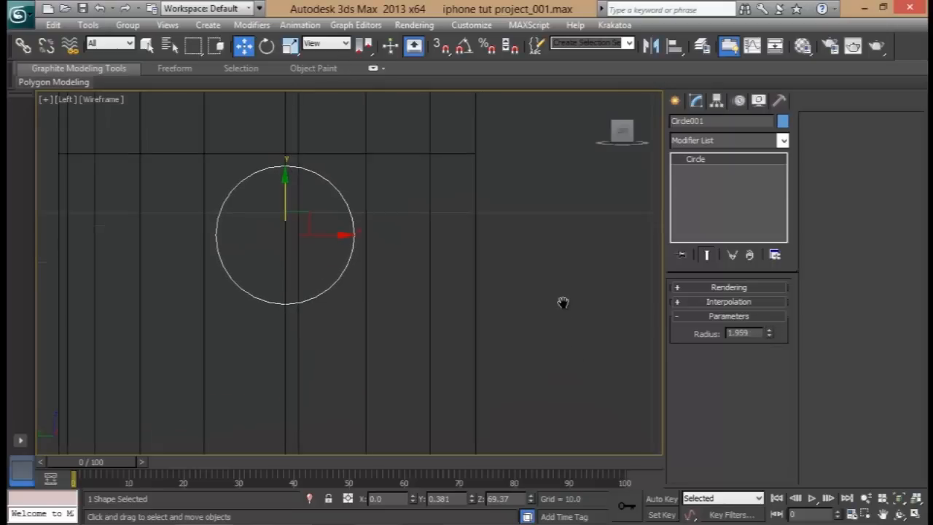
click(719, 304)
drag(767, 323, 765, 316)
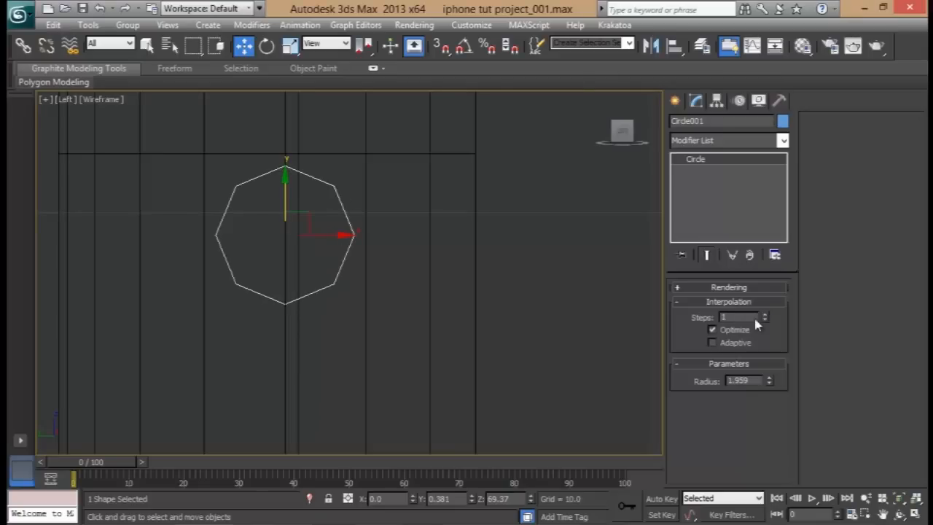
Convert the circle to an editable spline and delete its two lower segments
scroll(340, 259, down, 3)
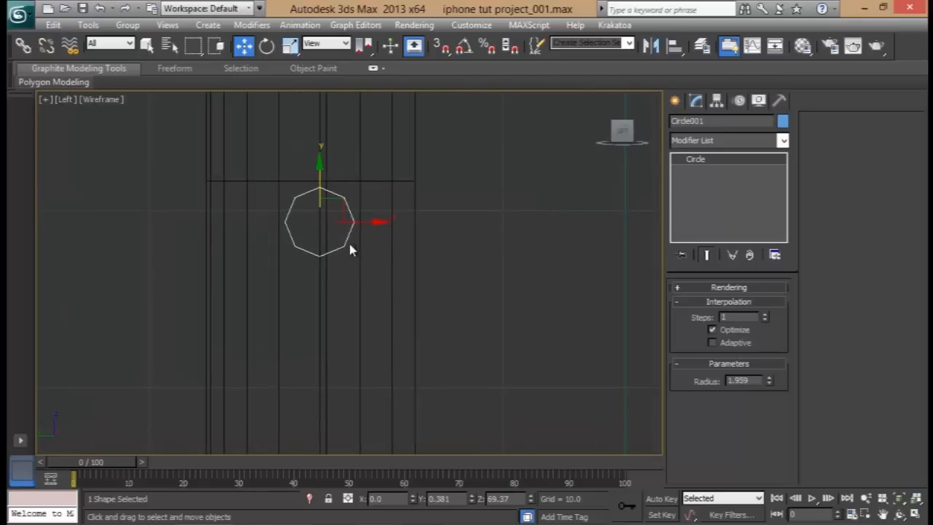
right_click(353, 251)
mouse_move(408, 372)
click(534, 375)
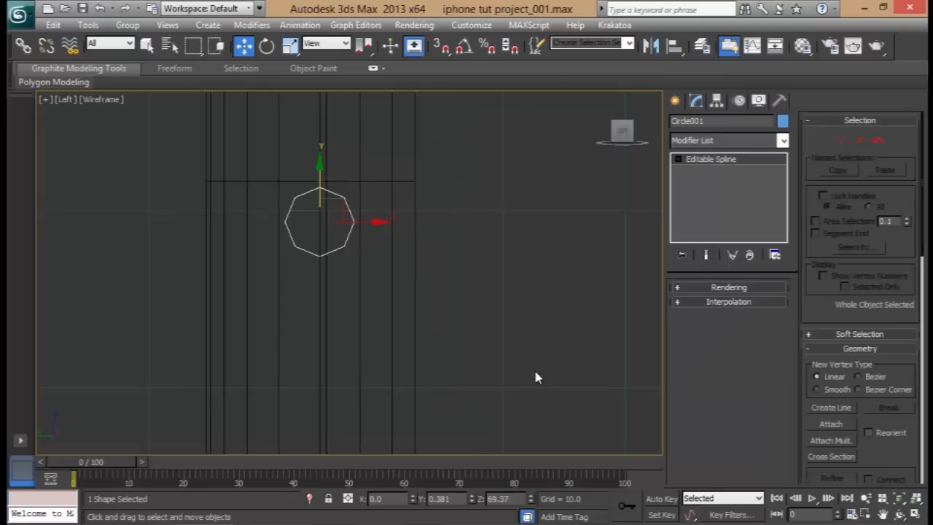
click(861, 141)
drag(410, 275, 262, 231)
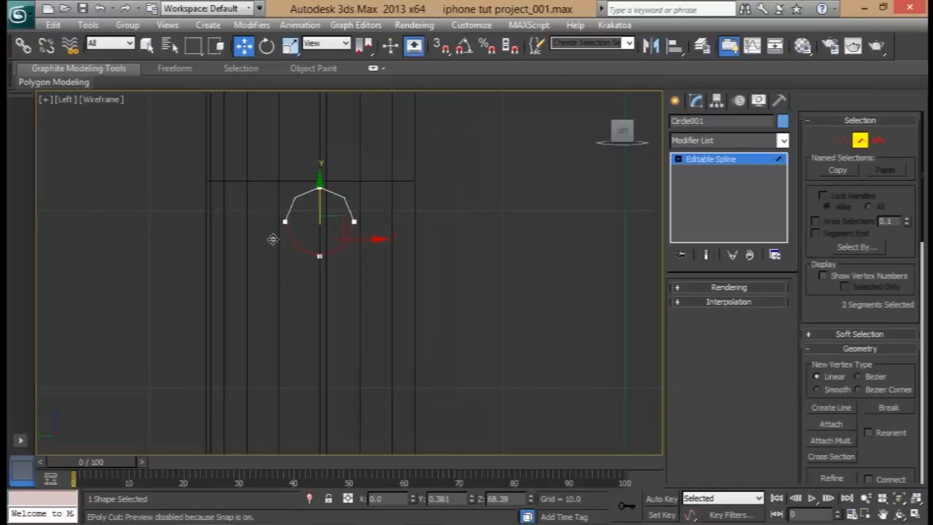
key(Delete)
key(2)
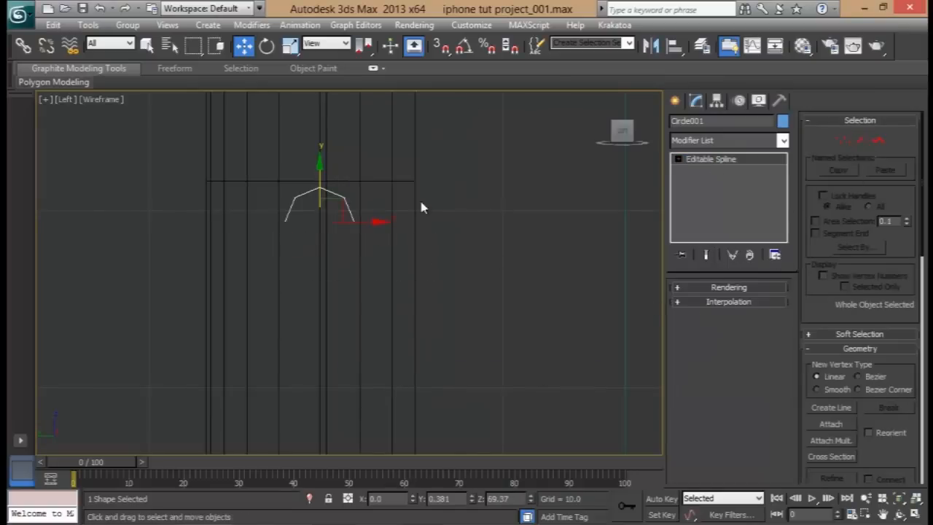
Mirror the half circle on the Y axis as a copy and move the copy down to just above the lower edge loop
click(651, 47)
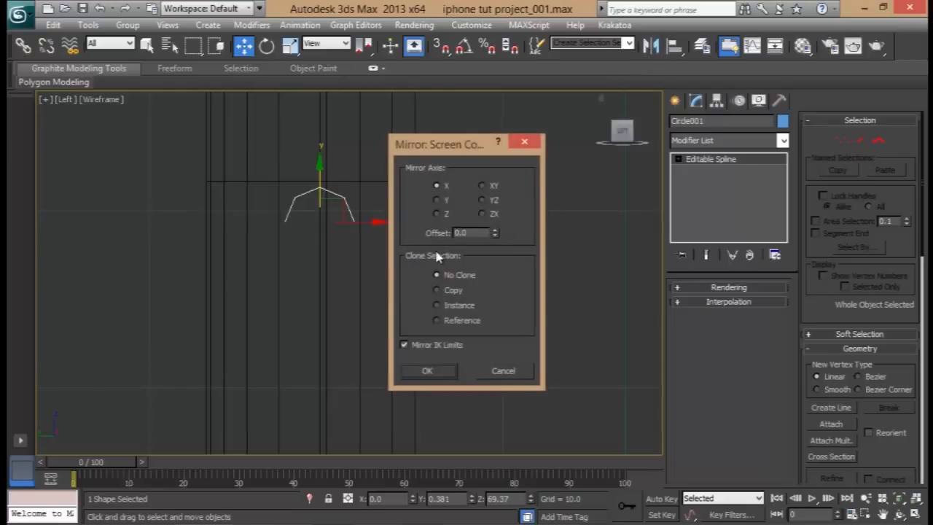
click(446, 202)
click(444, 290)
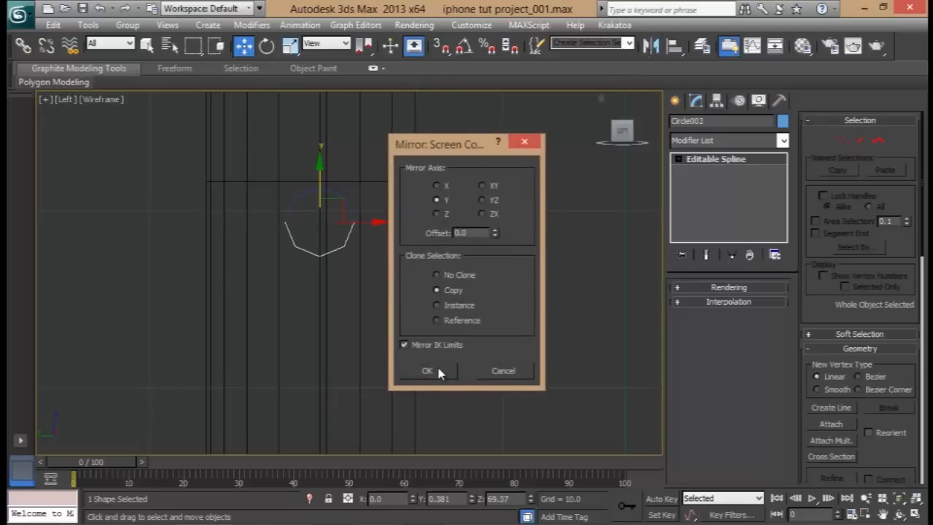
key(Return)
scroll(362, 225, down, 2)
drag(335, 139, 331, 347)
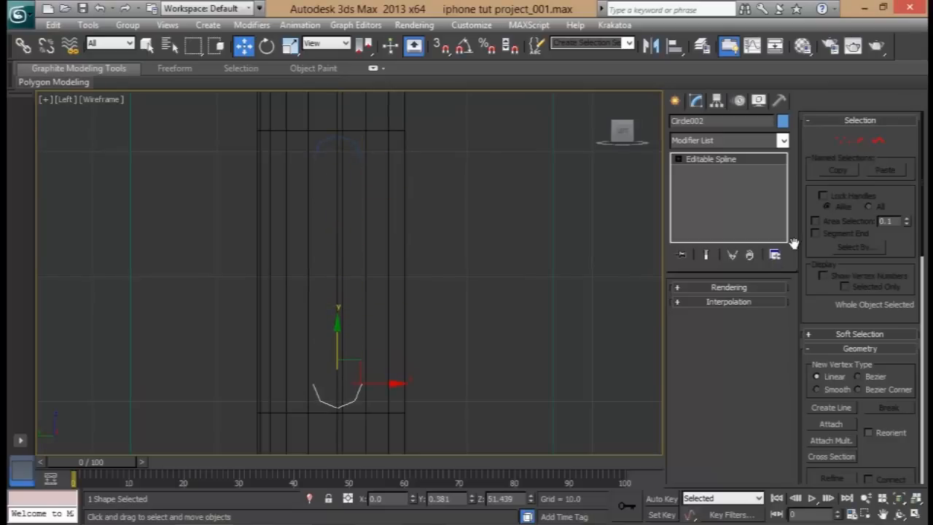
Attach the upper half circle to the selected lower half circle so both belong to one spline
click(831, 425)
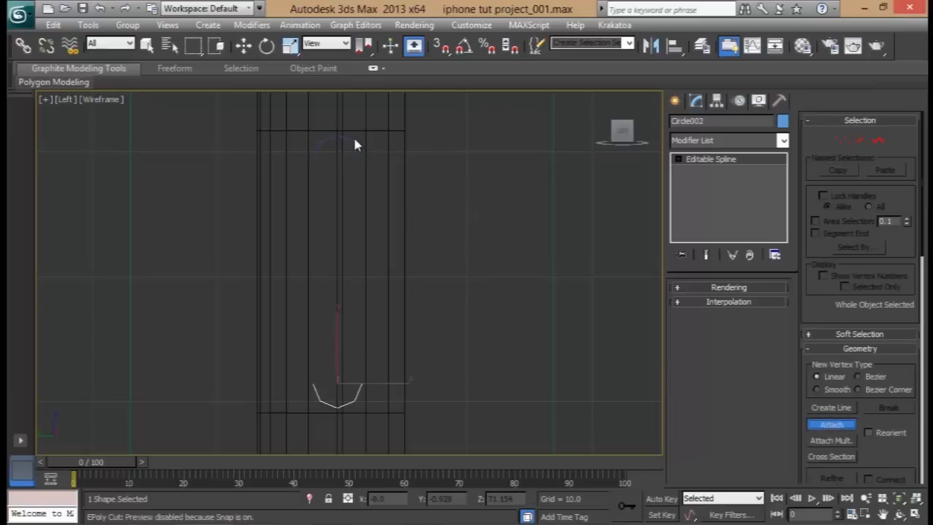
click(370, 157)
middle_drag(438, 195, 438, 219)
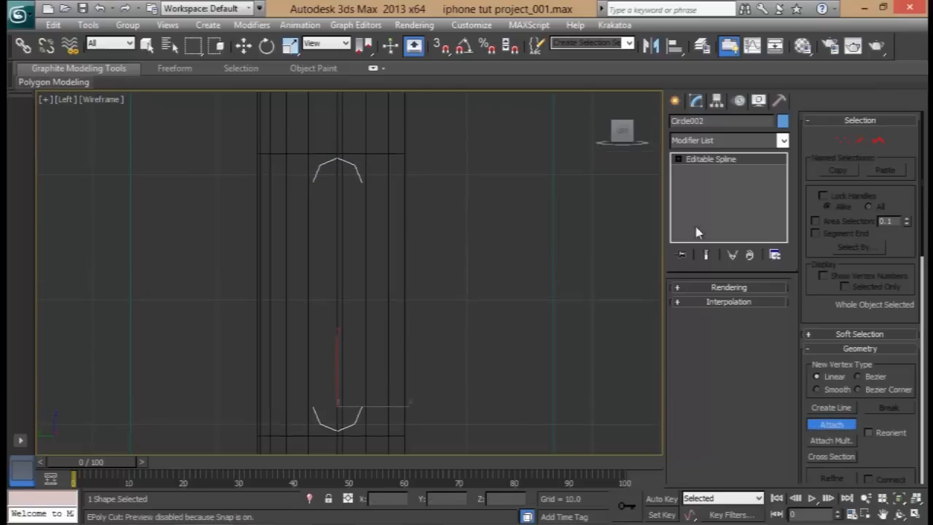
Connect the facing end vertices of the two half circles on both sides to close the rounded button outline
click(841, 141)
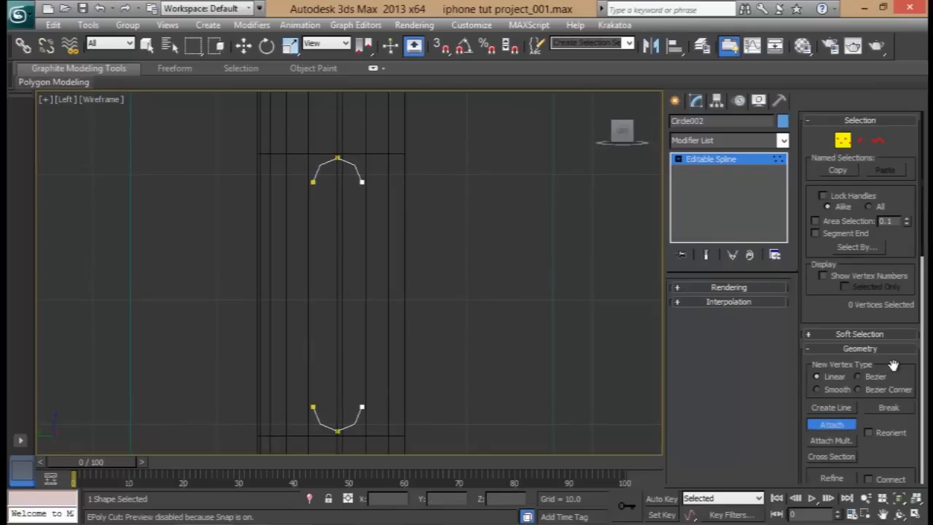
drag(893, 368, 899, 248)
click(832, 308)
drag(888, 325, 892, 184)
click(831, 372)
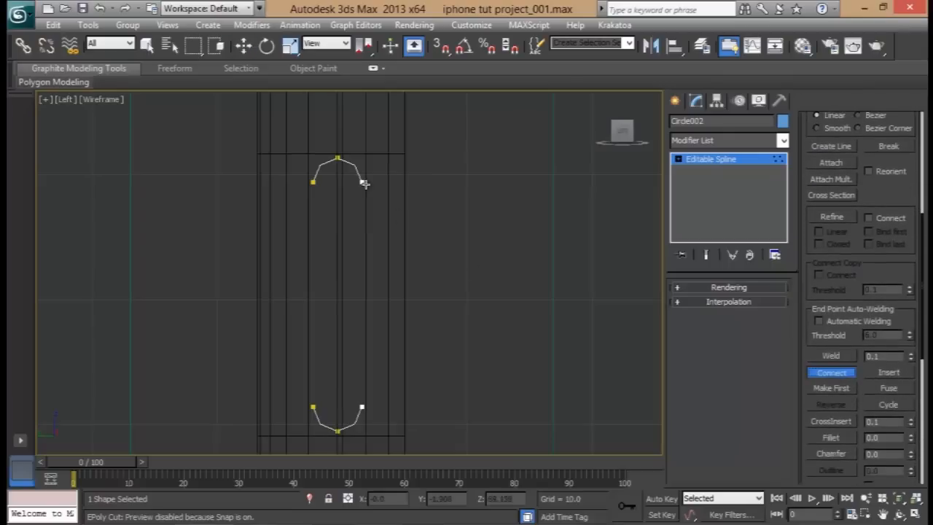
drag(360, 406, 313, 406)
right_click(452, 300)
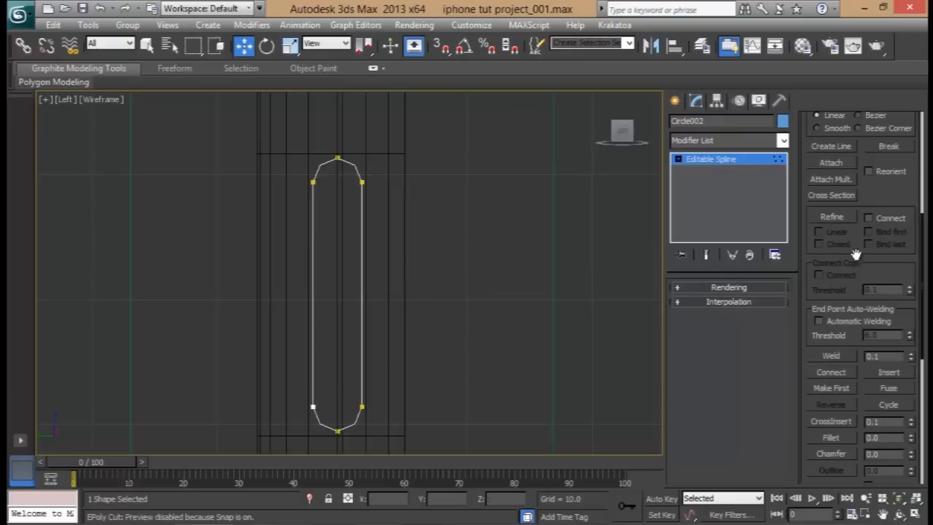
scroll(869, 197, up, 5)
scroll(890, 385, up, 1)
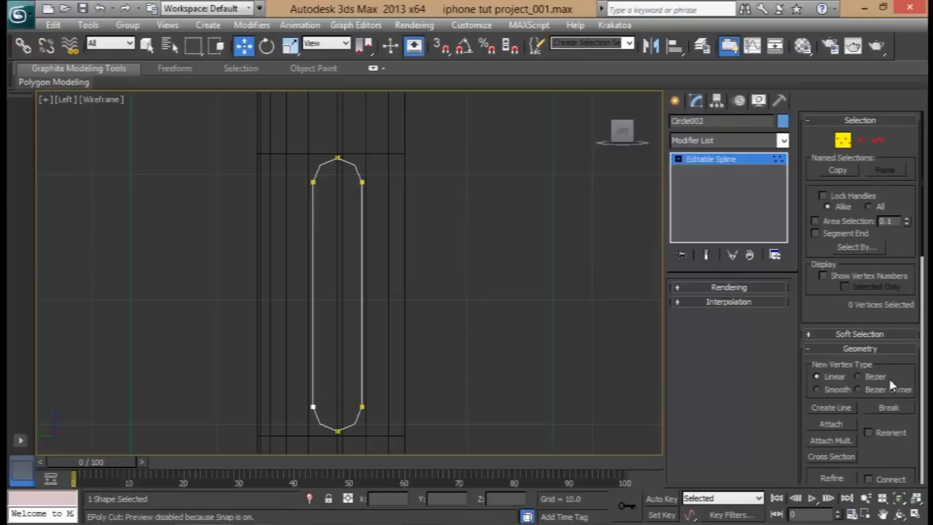
click(843, 141)
Cut the case's side along the upper-left arc of the button outline, snapping to the spline's vertices
middle_drag(424, 256, 389, 254)
click(336, 225)
middle_drag(337, 225, 374, 298)
scroll(348, 254, up, 4)
click(887, 278)
click(441, 45)
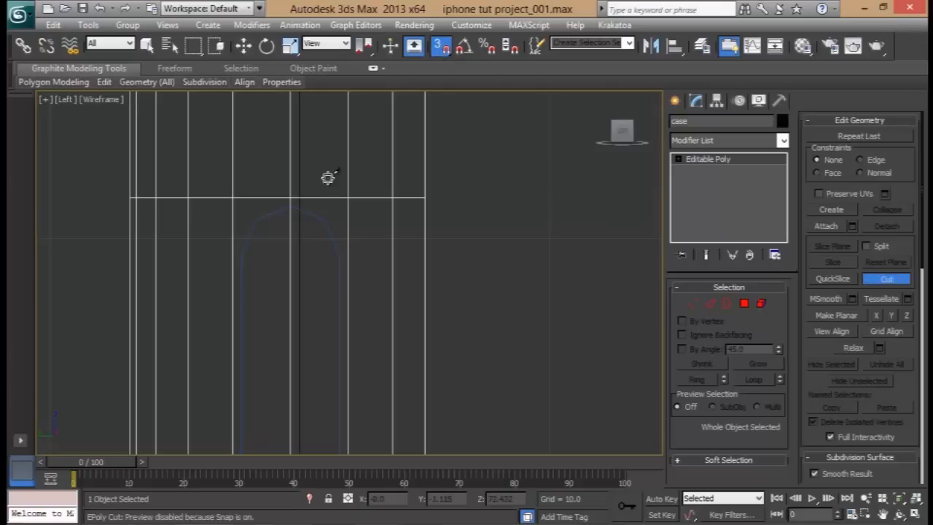
scroll(339, 162, up, 1)
scroll(322, 235, up, 1)
click(267, 242)
click(219, 260)
click(202, 303)
Continue the snapped cut down the outline's left straight side and around its entire lower arc
middle_drag(202, 304, 250, 169)
middle_drag(257, 430, 267, 302)
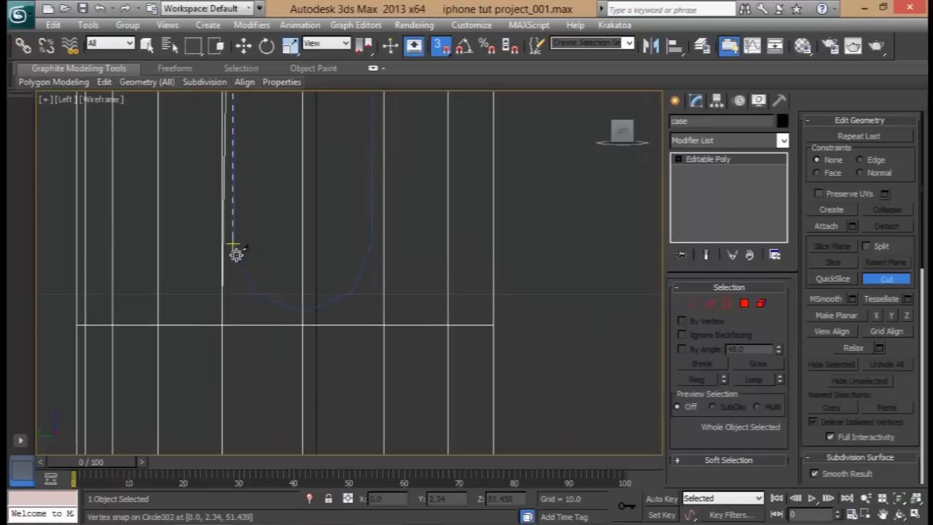
click(233, 245)
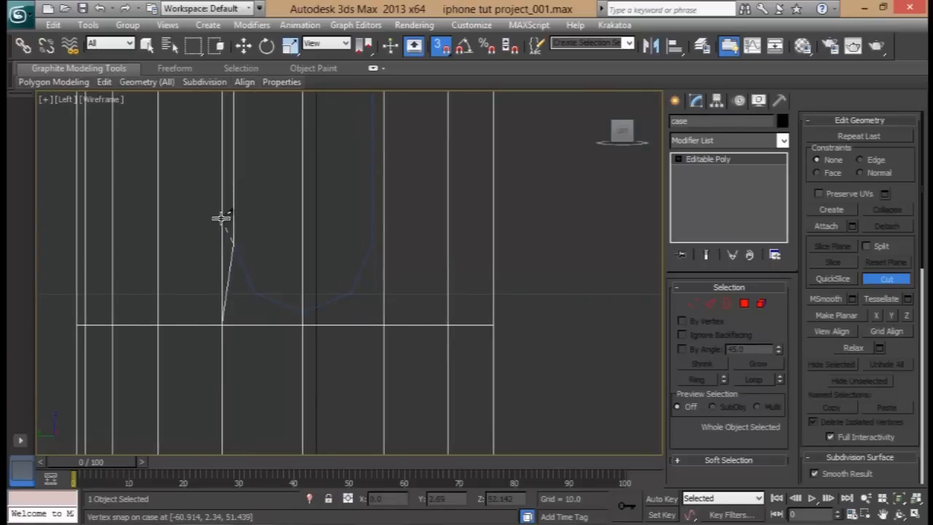
click(254, 291)
click(303, 312)
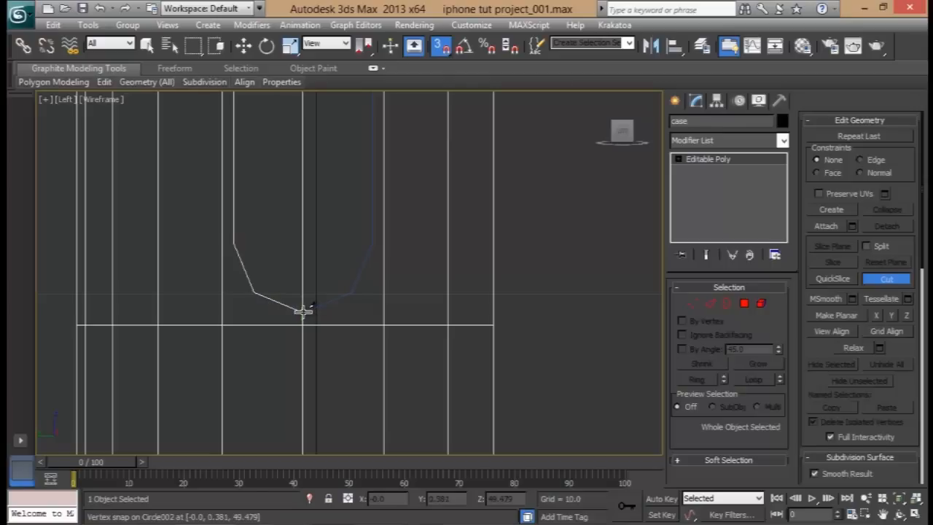
click(352, 292)
click(372, 241)
right_click(394, 217)
Cut the outline's right straight side and upper-right arc up to the apex, closing the button shape on the case
middle_drag(398, 178, 383, 438)
middle_drag(375, 256, 368, 417)
middle_drag(361, 177, 358, 341)
click(349, 194)
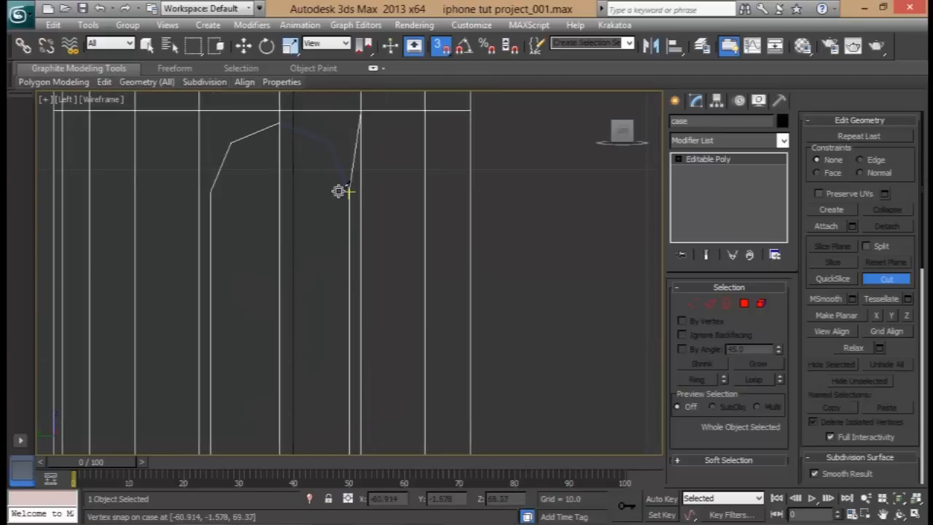
click(330, 143)
click(282, 126)
right_click(314, 183)
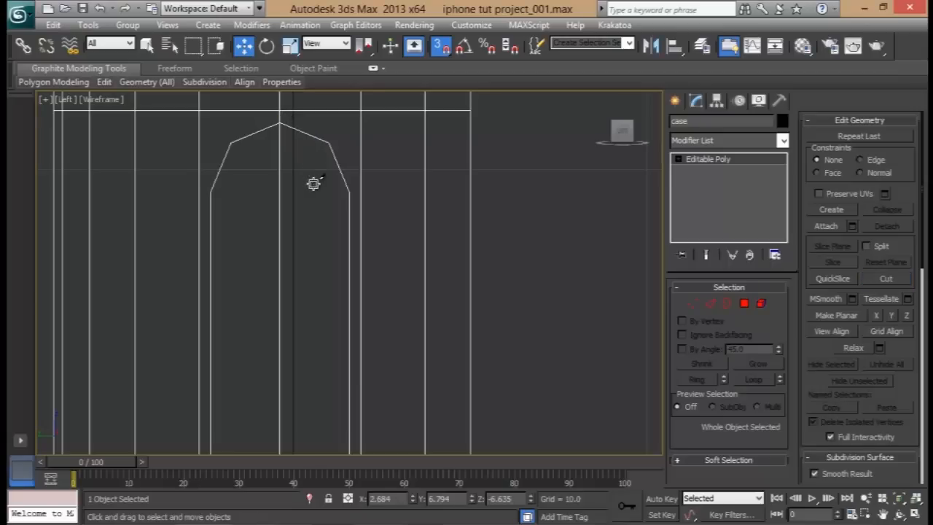
In the perspective view, rename the button outline spline to "refrence" and hide it
right_click(560, 296)
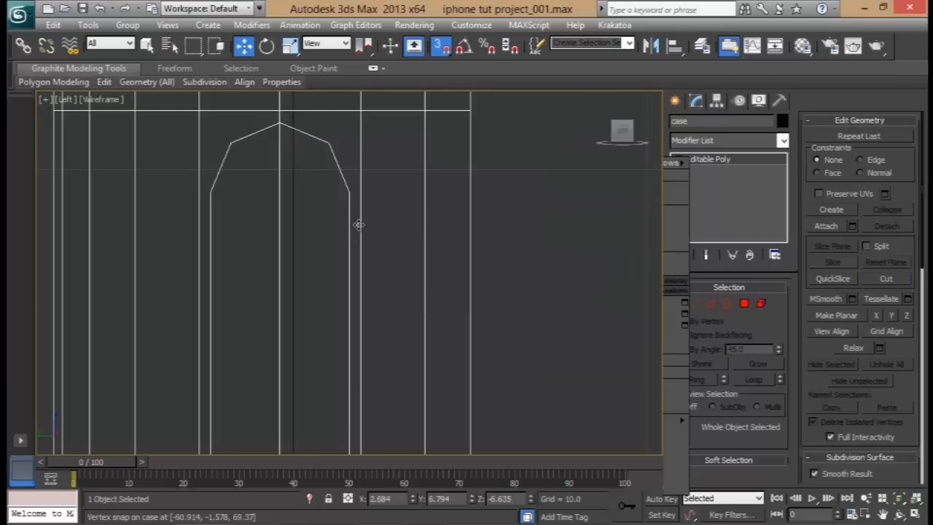
key(alt+w)
key(alt+w)
alt+middle_drag(495, 337, 329, 229)
click(325, 221)
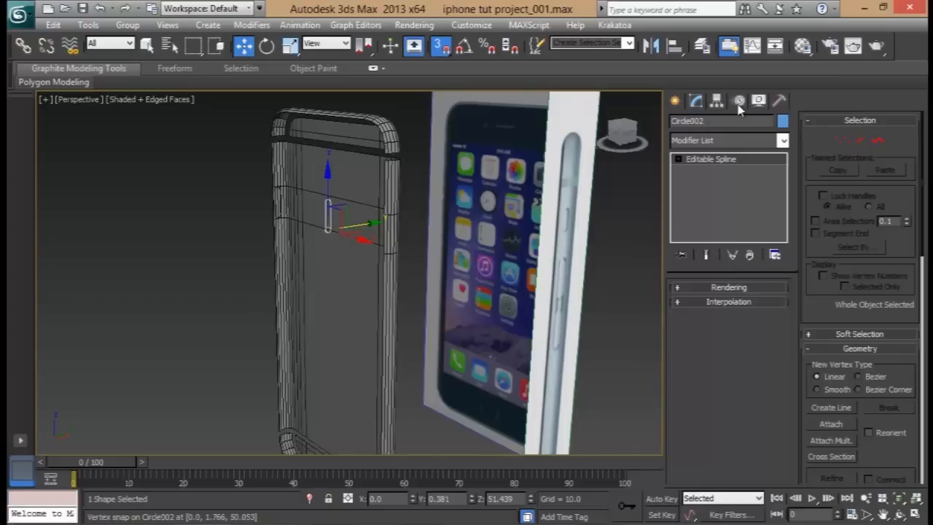
click(722, 119)
text(refrence)
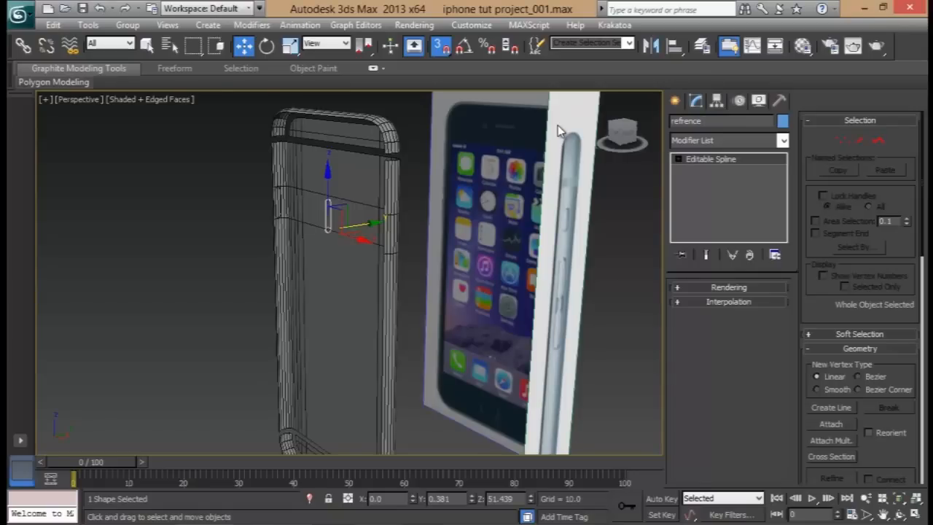
right_click(167, 229)
click(212, 194)
Select the main body element of the case between the end bands and detach it as a separate object
click(361, 223)
alt+middle_drag(363, 251, 513, 244)
middle_drag(256, 231, 165, 209)
alt+middle_drag(416, 198, 335, 201)
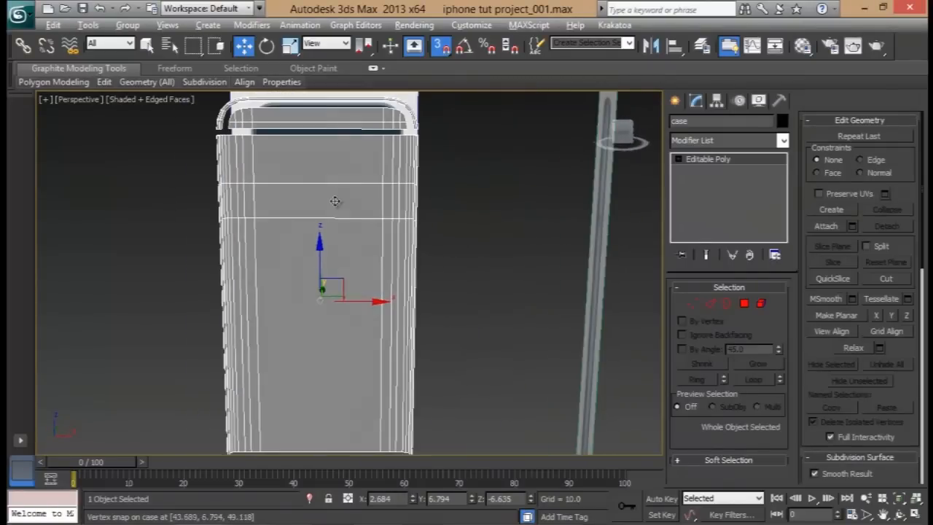
click(761, 303)
click(406, 287)
alt+middle_drag(406, 287, 441, 283)
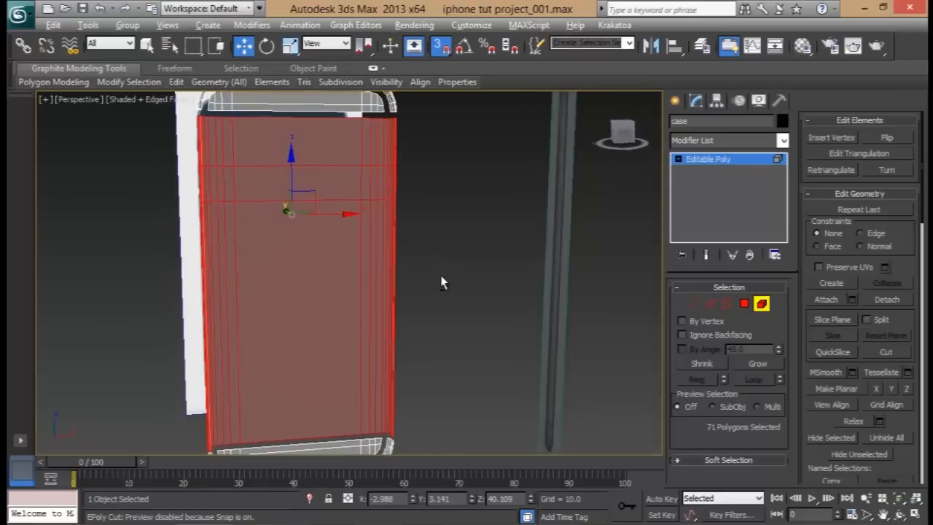
click(887, 299)
click(512, 277)
click(761, 303)
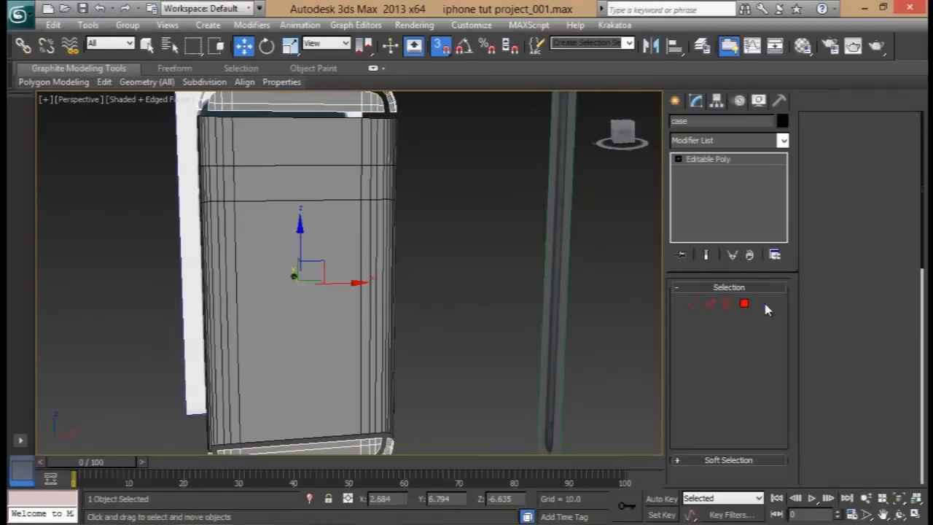
Mirror the remaining case object on the X axis as a copy
click(652, 46)
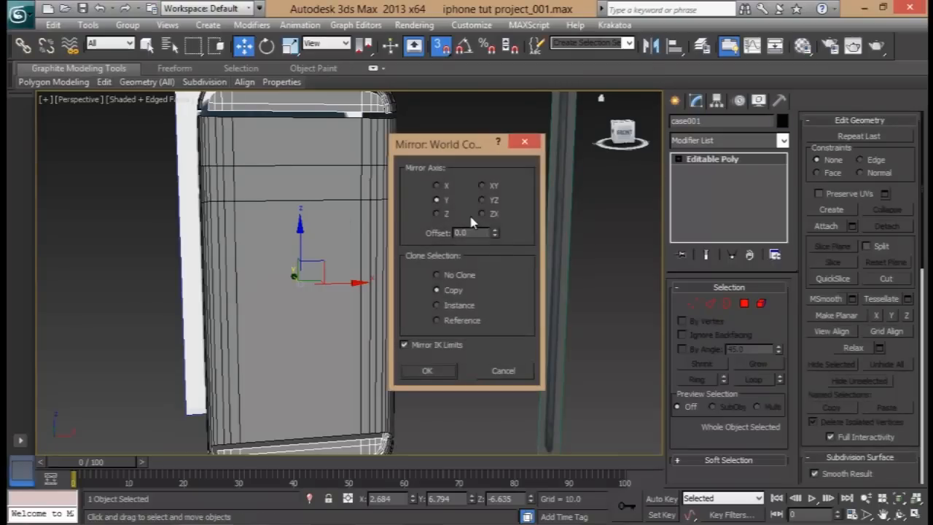
drag(446, 145, 525, 144)
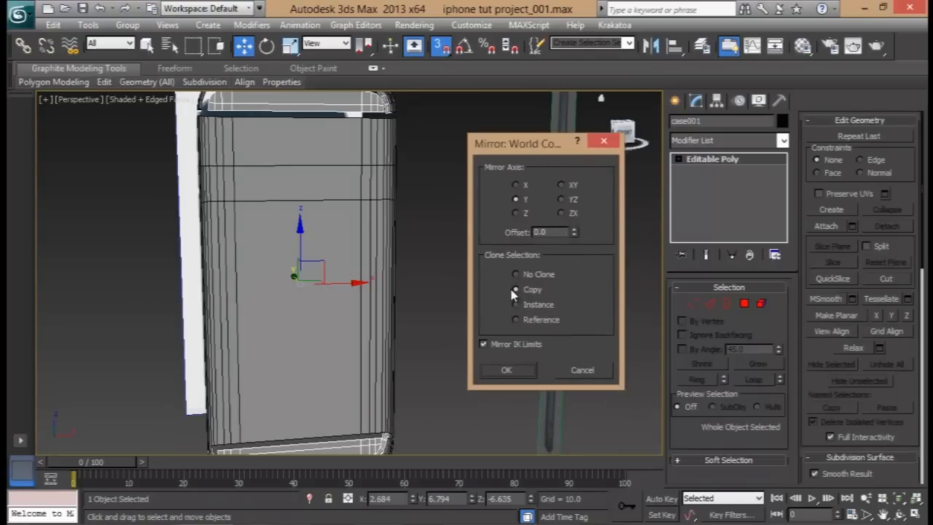
click(517, 184)
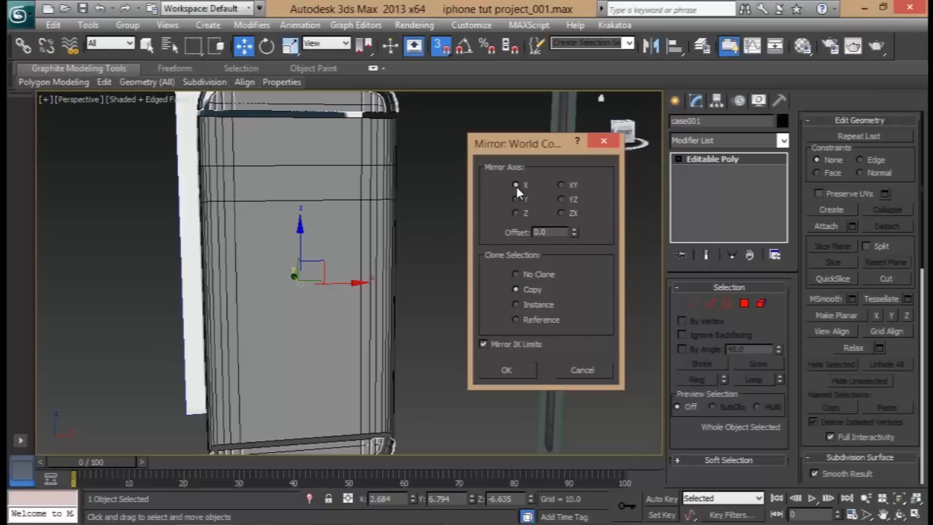
click(506, 369)
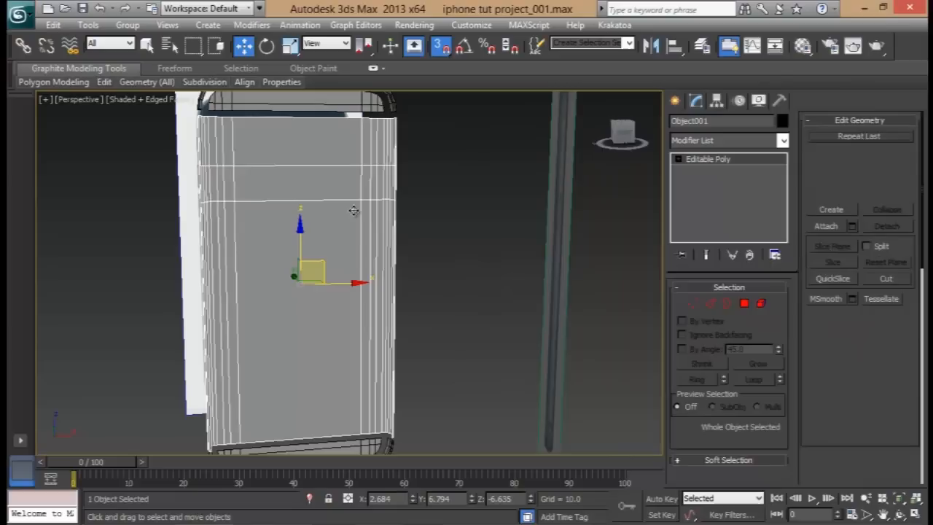
Try to mirror the detached body as a copy and undo it
click(651, 45)
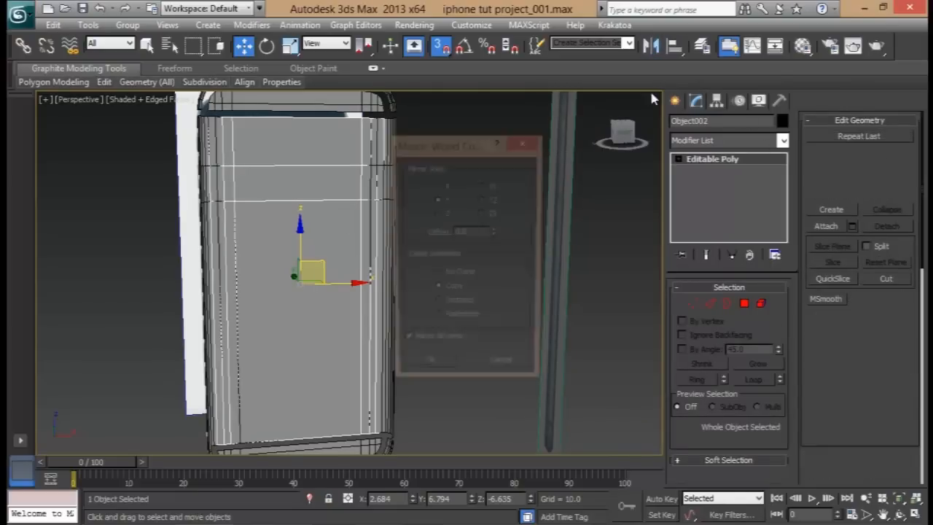
click(427, 371)
alt+middle_drag(469, 323, 429, 328)
key(ctrl+z)
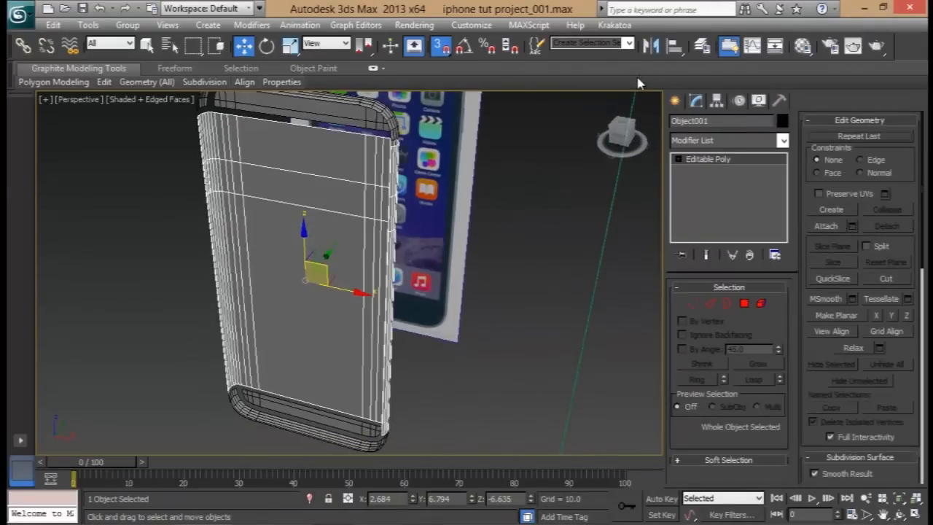
Mirror the detached body on the X axis with No Clone
click(651, 46)
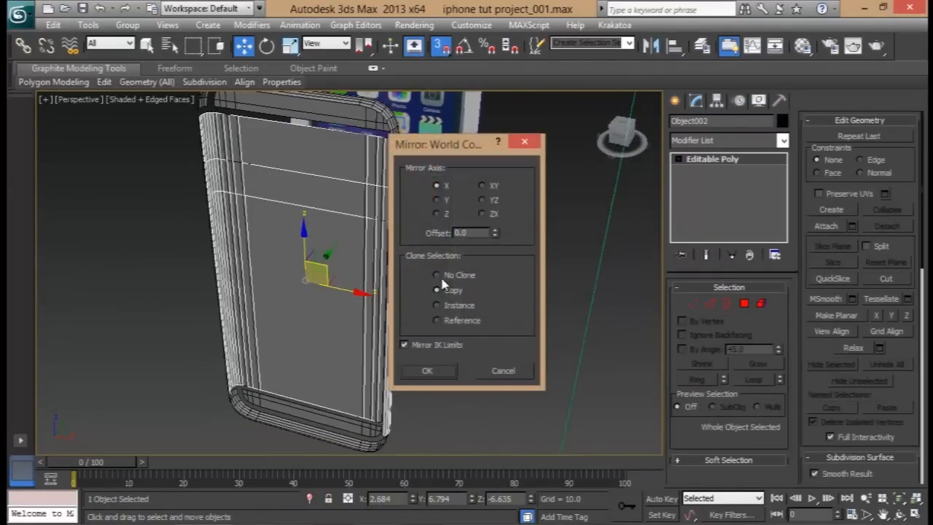
click(438, 276)
drag(442, 145, 553, 130)
click(538, 357)
alt+middle_drag(411, 260, 504, 249)
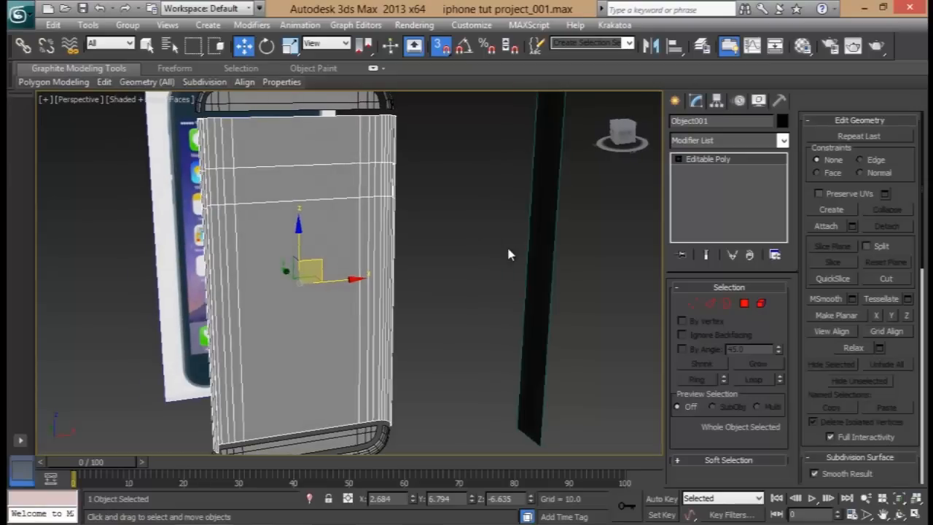
click(504, 247)
Examine the cut button outline and its upper arc vertices on the mirrored body's side
click(387, 210)
alt+middle_drag(427, 186, 362, 258)
scroll(364, 254, up, 5)
alt+middle_drag(381, 224, 312, 167)
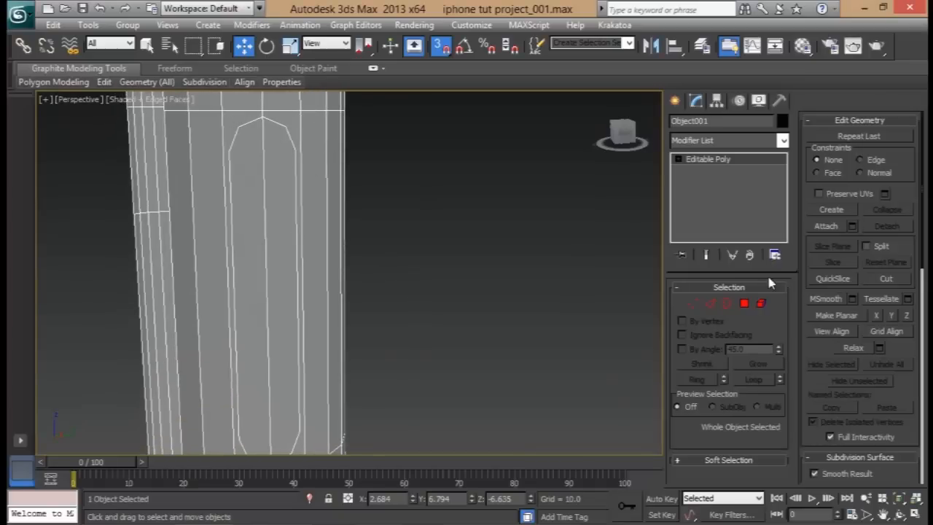
click(887, 283)
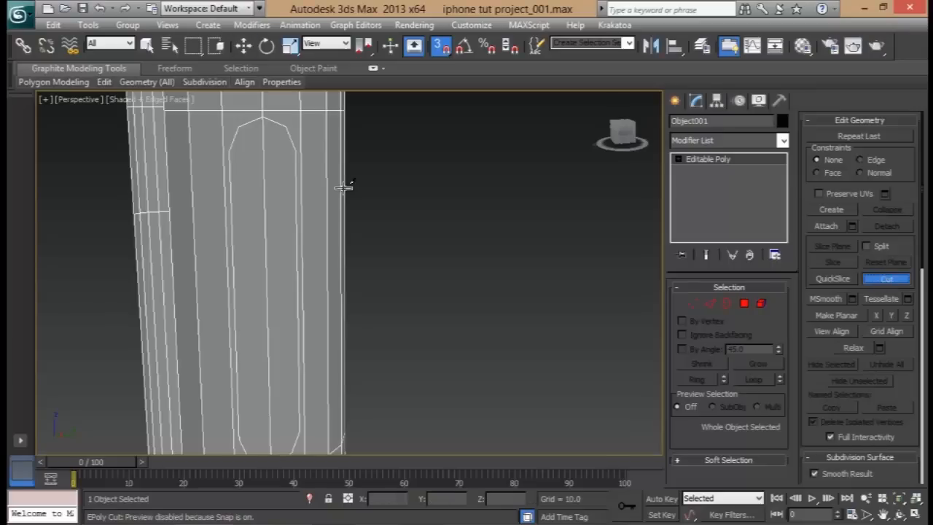
alt+middle_drag(379, 175, 372, 156)
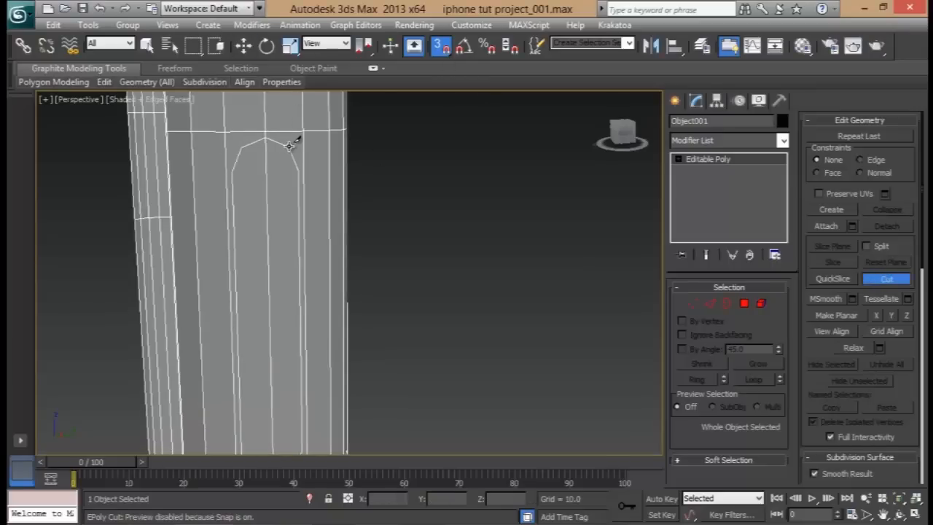
click(692, 303)
scroll(355, 195, up, 3)
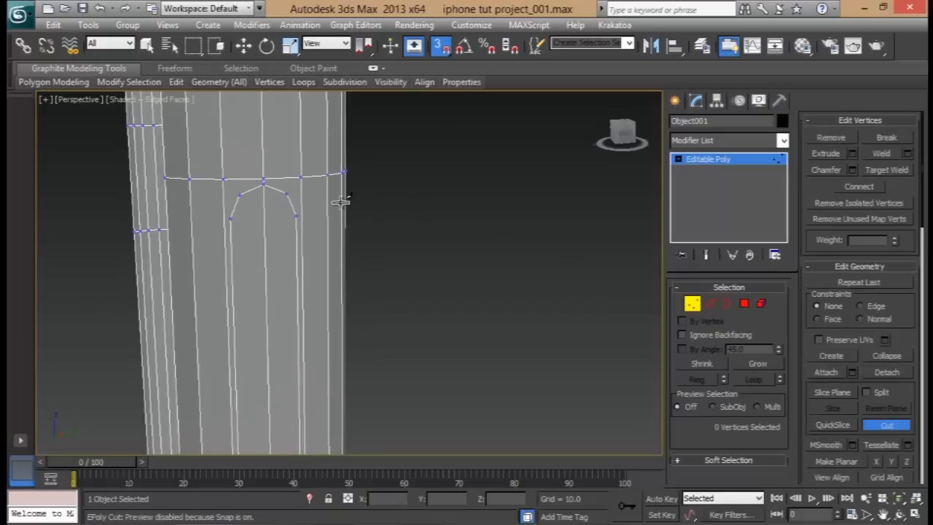
middle_drag(247, 175, 270, 198)
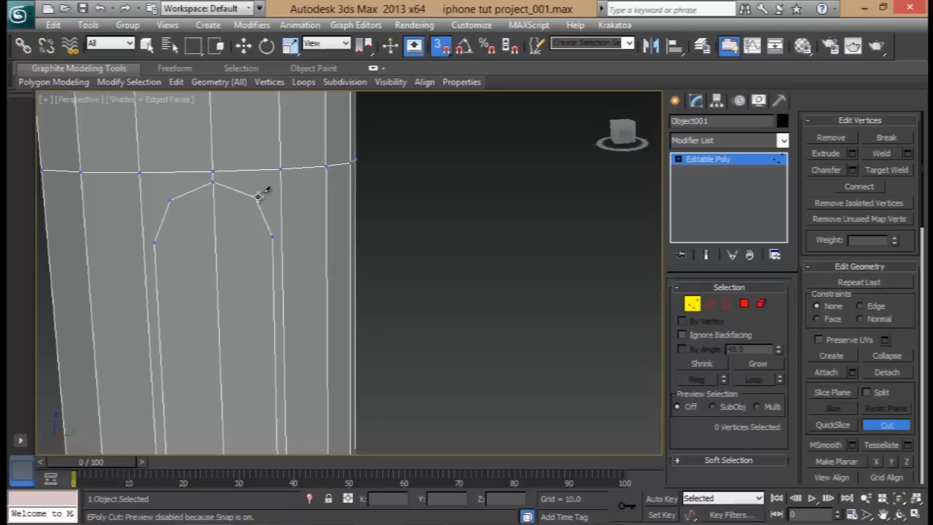
click(693, 305)
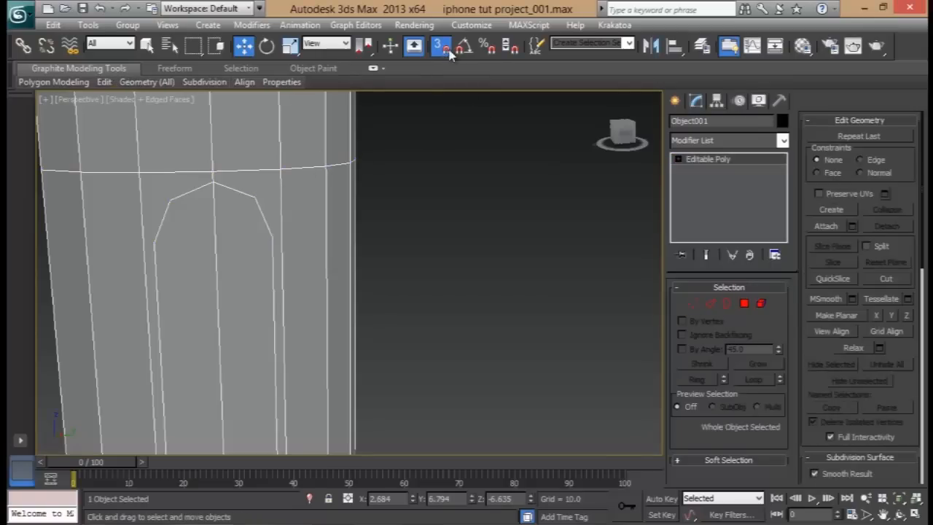
Deselect the body, check the snap settings and turn Angle Snap off
key(ctrl+d)
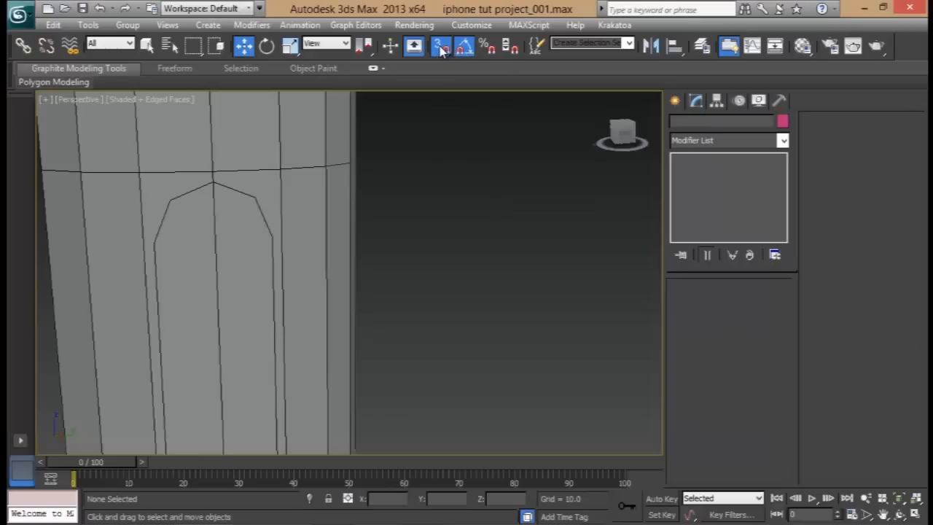
right_click(441, 48)
click(553, 168)
click(415, 46)
click(414, 46)
click(463, 47)
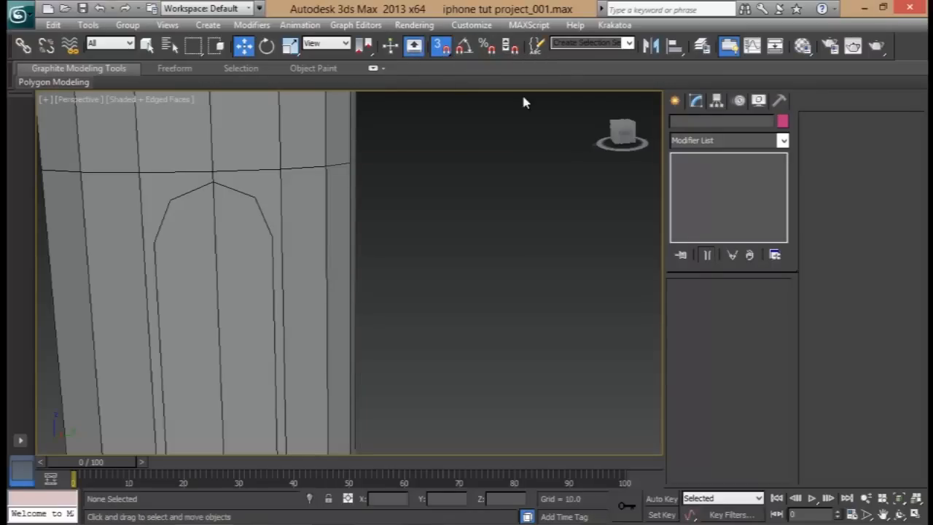
Cut edges from the button outline's two upper arc corners to the vertices on the horizontal edge above it
click(218, 210)
click(693, 305)
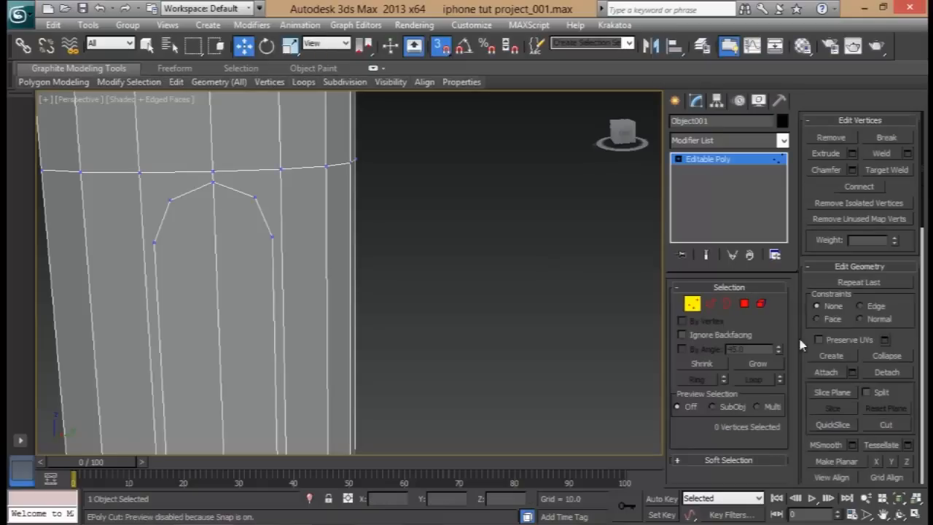
click(886, 425)
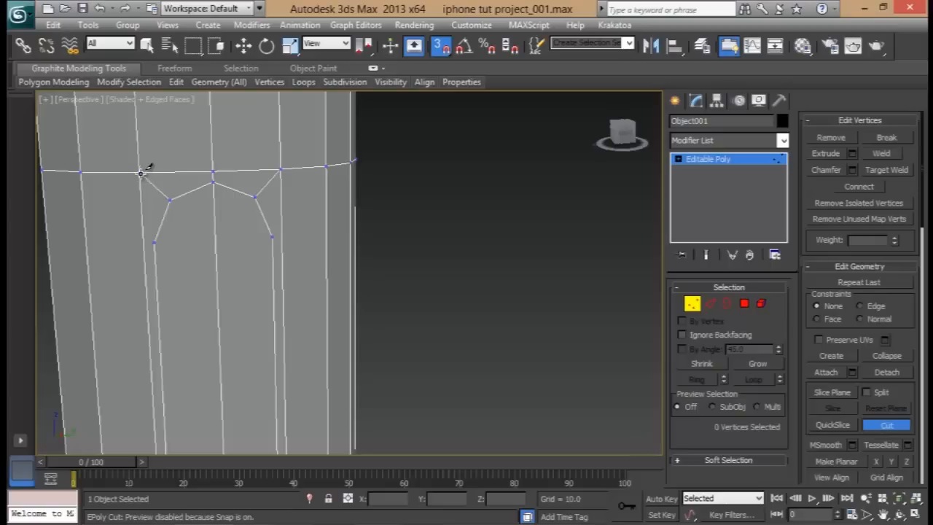
Cut edges from the button outline's two lower arc corners to the vertices on the horizontal edge below it
middle_drag(203, 280, 208, 202)
scroll(254, 263, down, 4)
middle_drag(290, 430, 313, 292)
scroll(278, 241, up, 4)
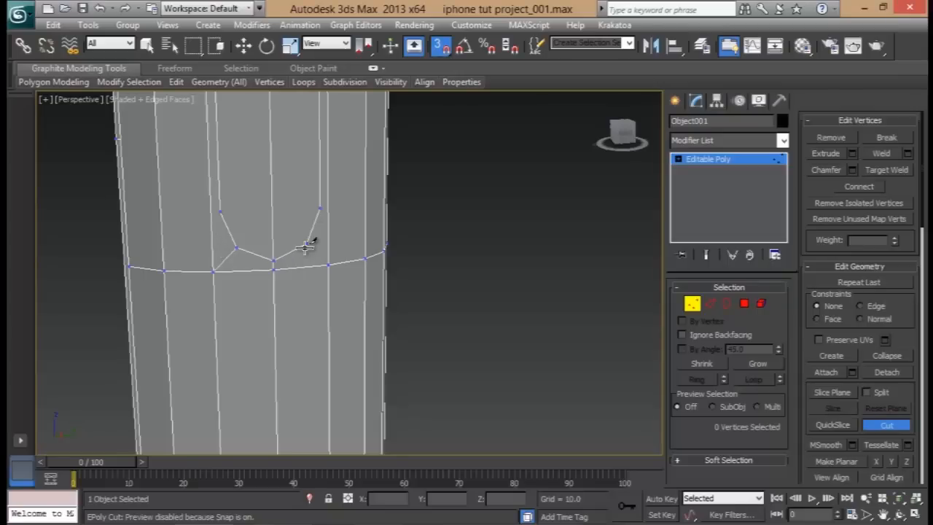
scroll(328, 244, down, 2)
Cut a horizontal edge from the left end of the outline's upper arc to the adjacent border of the side wall
middle_drag(333, 261, 306, 353)
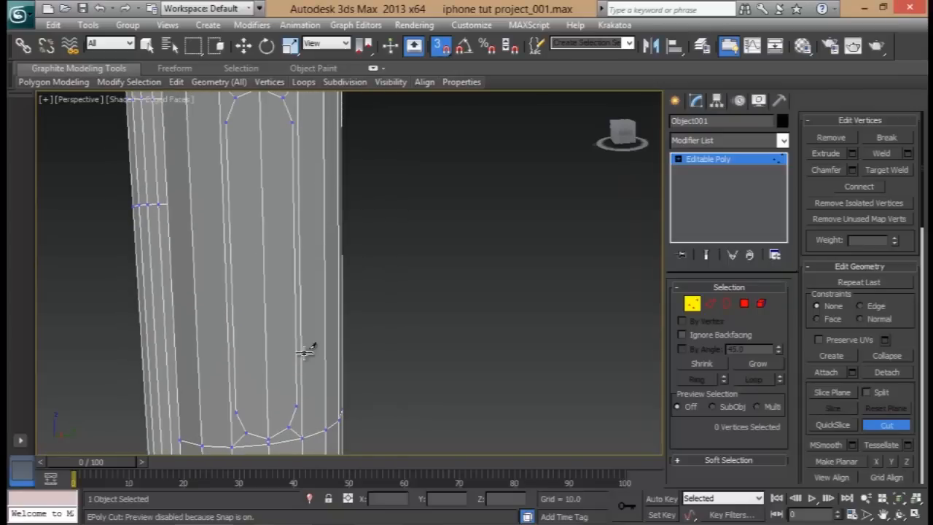
alt+middle_drag(294, 201, 321, 231)
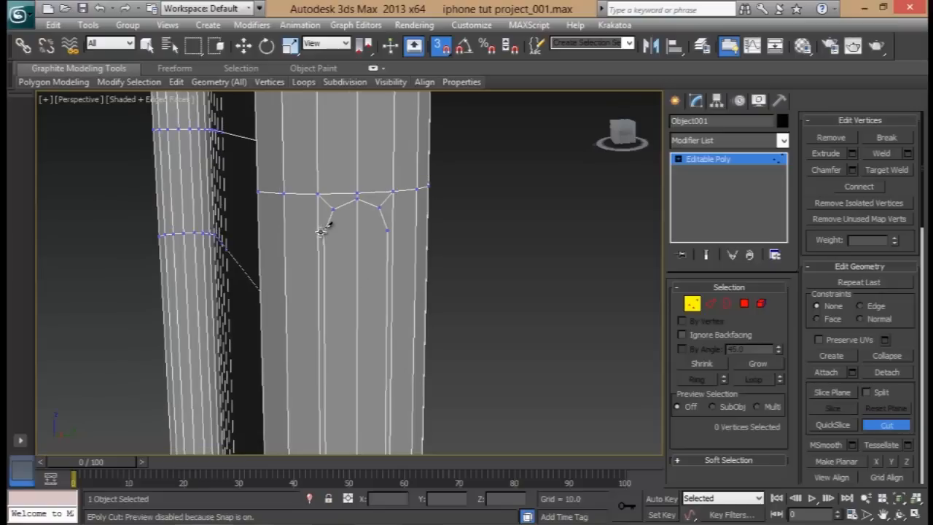
click(322, 233)
Cut a level edge from the right end of the upper arc across the vertical edges of the rounded side, redoing the uneven segment
alt+middle_drag(272, 211, 460, 269)
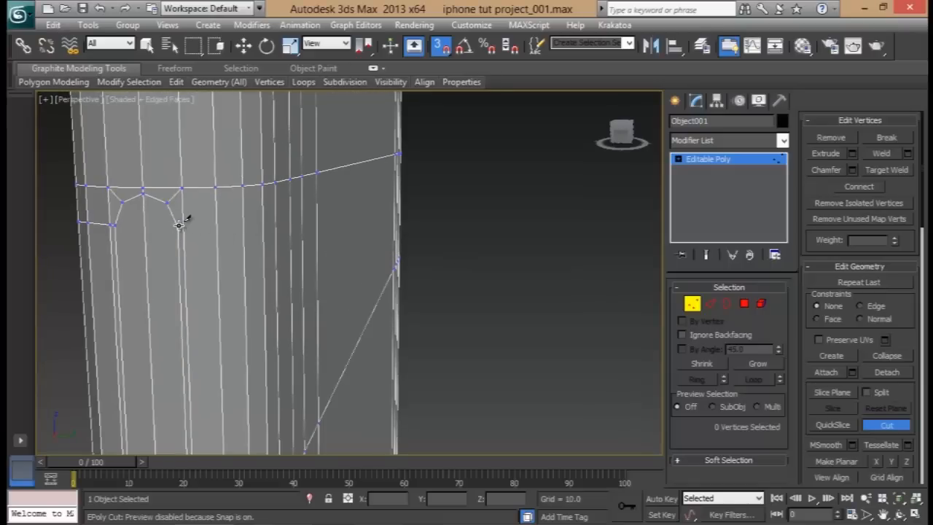
scroll(265, 228, up, 3)
middle_drag(256, 229, 285, 223)
key(ctrl+z)
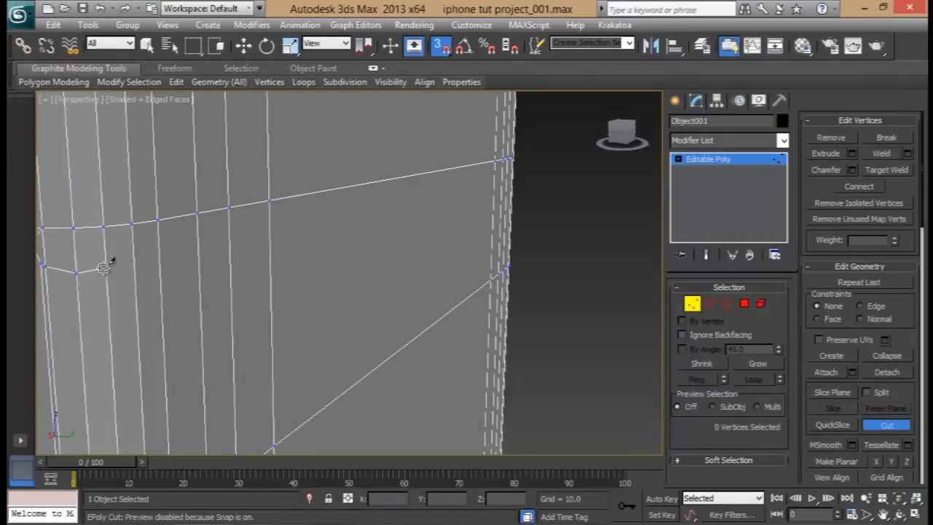
click(76, 265)
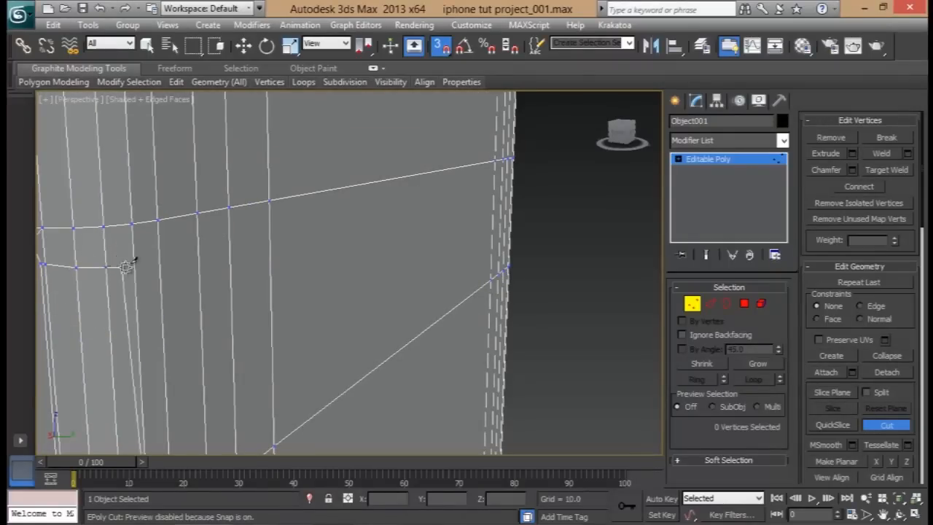
click(133, 265)
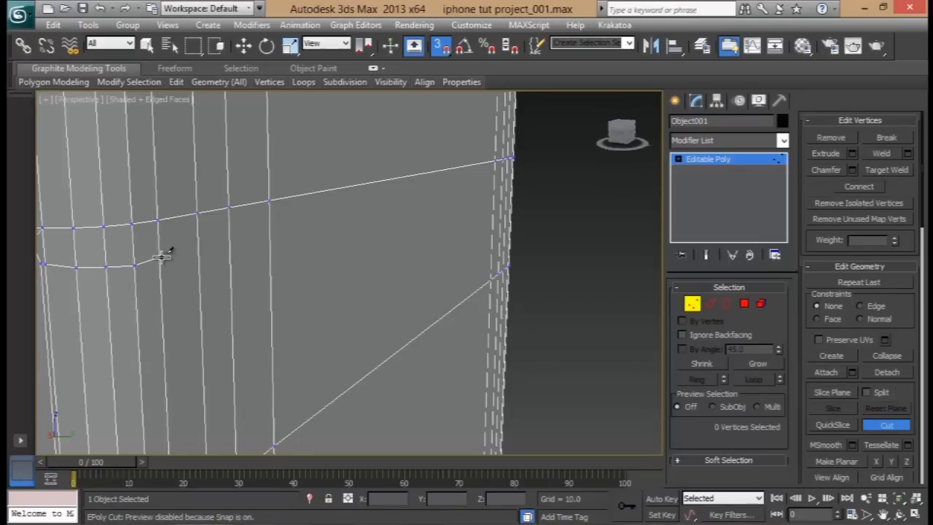
click(160, 260)
click(197, 254)
click(230, 249)
Continue the cut across the flat face and around the body's opposite rounded side to complete the upper edge loop
alt+middle_drag(277, 225, 299, 294)
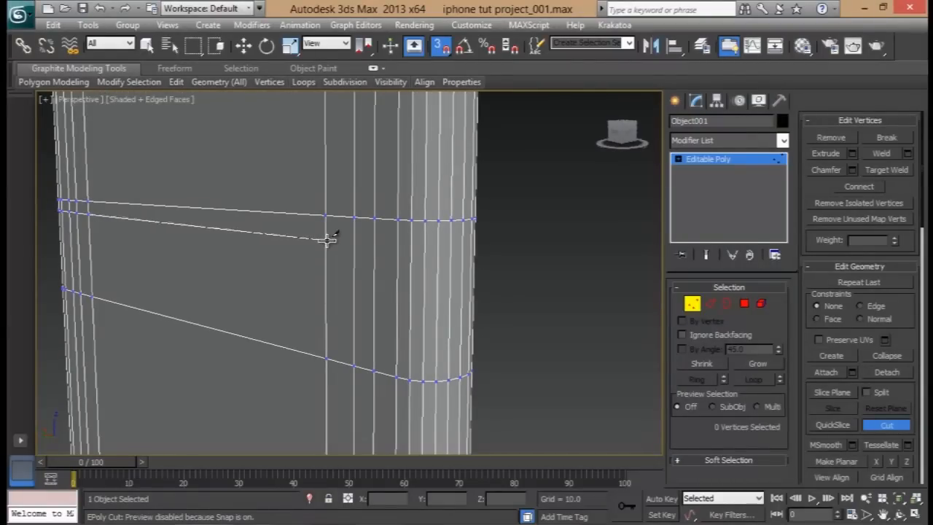
alt+middle_drag(397, 247, 295, 279)
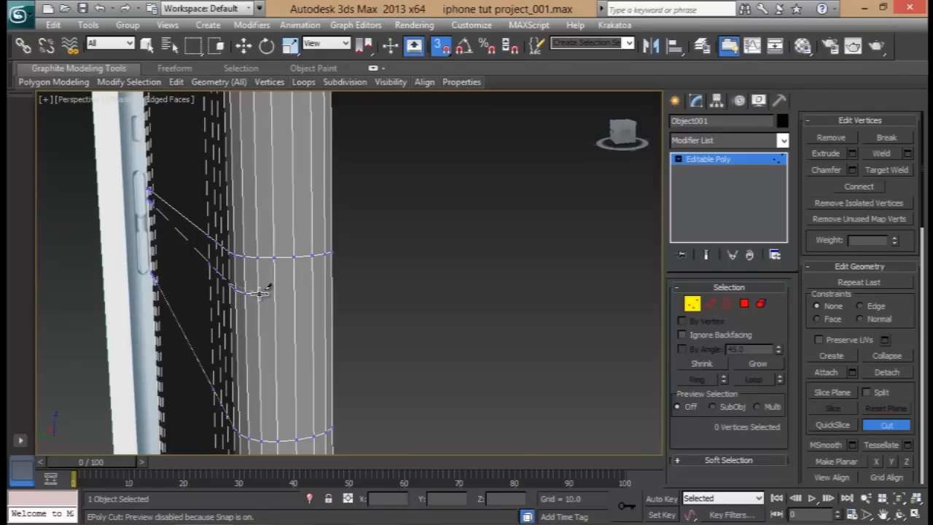
alt+middle_drag(329, 302, 168, 291)
click(132, 275)
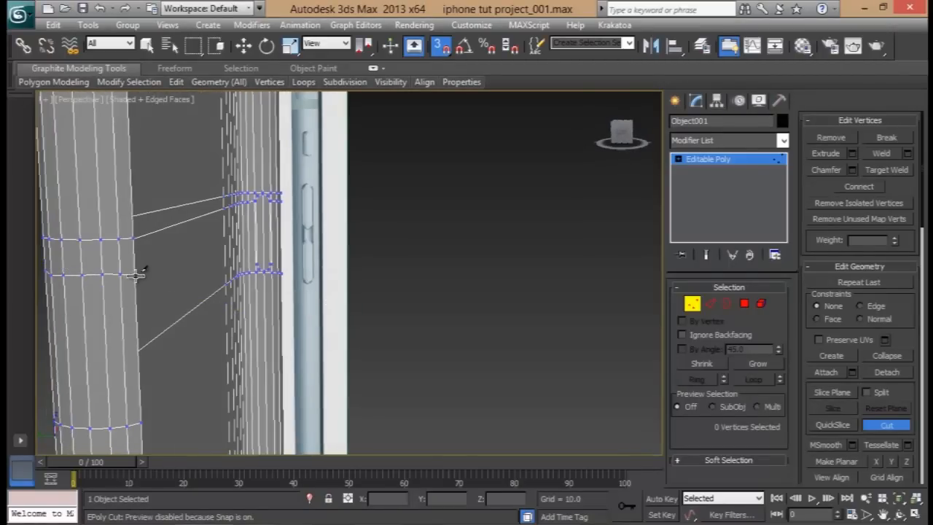
alt+middle_drag(145, 274, 354, 229)
scroll(281, 291, up, 4)
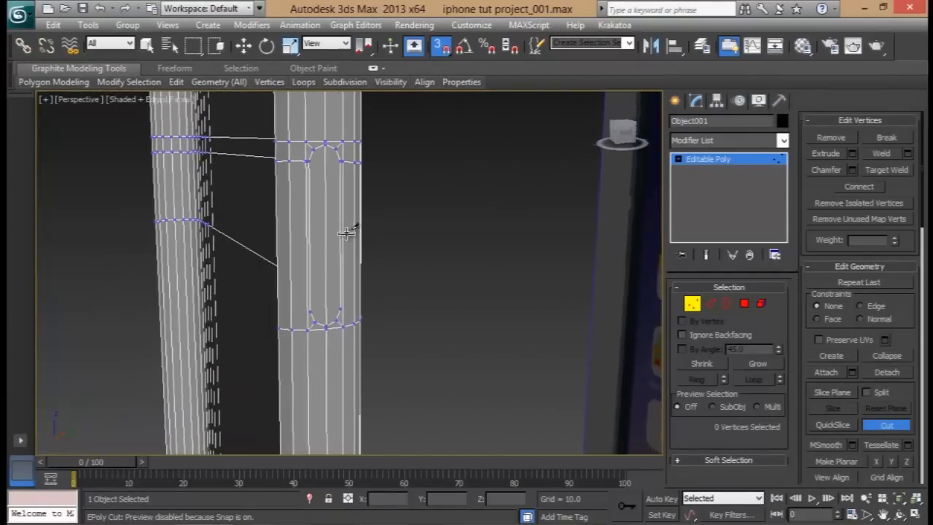
Cut a horizontal edge from the left end of the outline's lower arc to the adjacent border of the side wall
scroll(319, 293, up, 4)
middle_drag(279, 316, 328, 250)
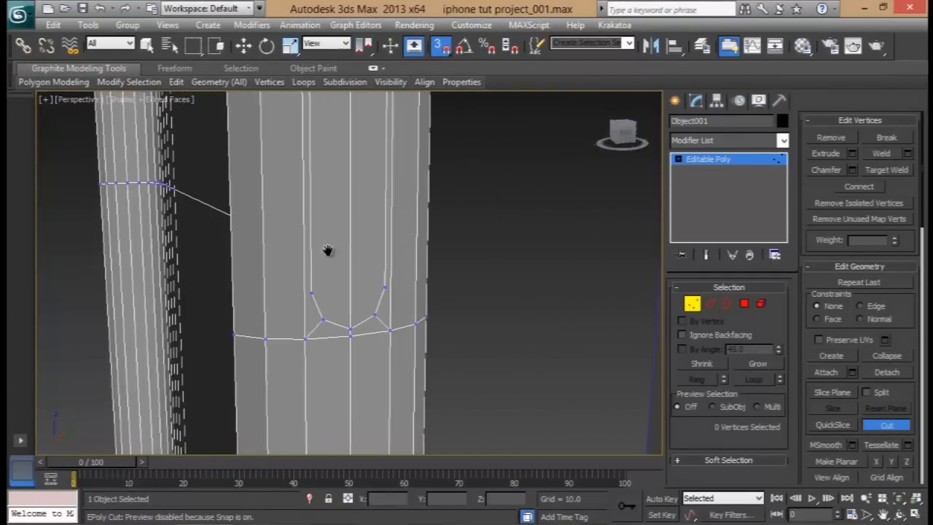
click(311, 294)
click(236, 291)
key(w)
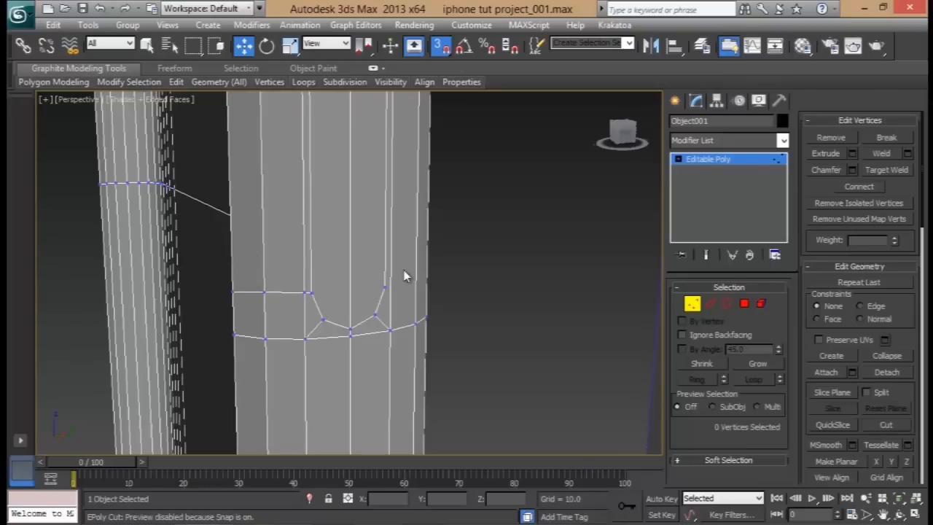
Connect the ring of vertical edges beside the button outline with a single edge loop, slid down to the lower arc end's height
alt+middle_drag(374, 265, 387, 275)
alt+middle_drag(291, 283, 338, 290)
click(709, 303)
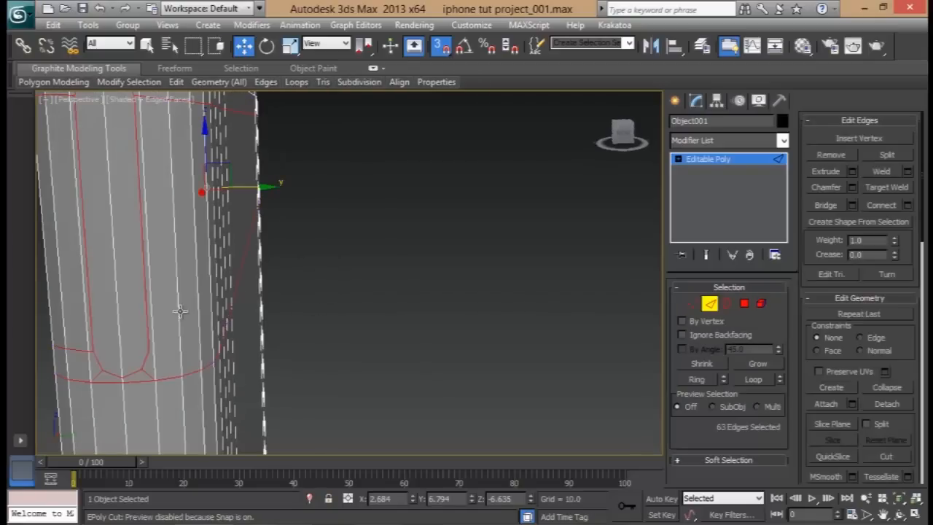
click(151, 330)
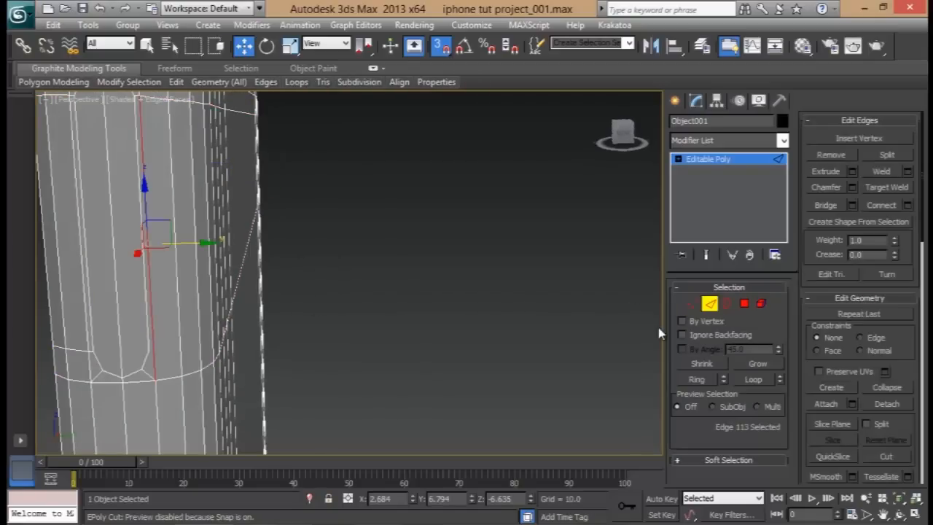
click(696, 379)
scroll(269, 222, up, 6)
alt+middle_drag(335, 230, 382, 242)
alt+middle_drag(289, 245, 481, 240)
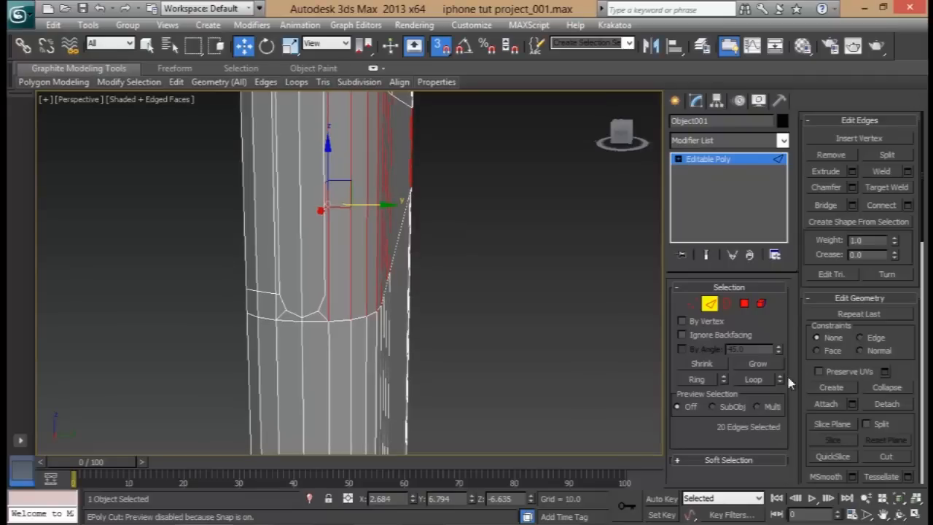
click(908, 205)
alt+middle_drag(420, 233, 358, 255)
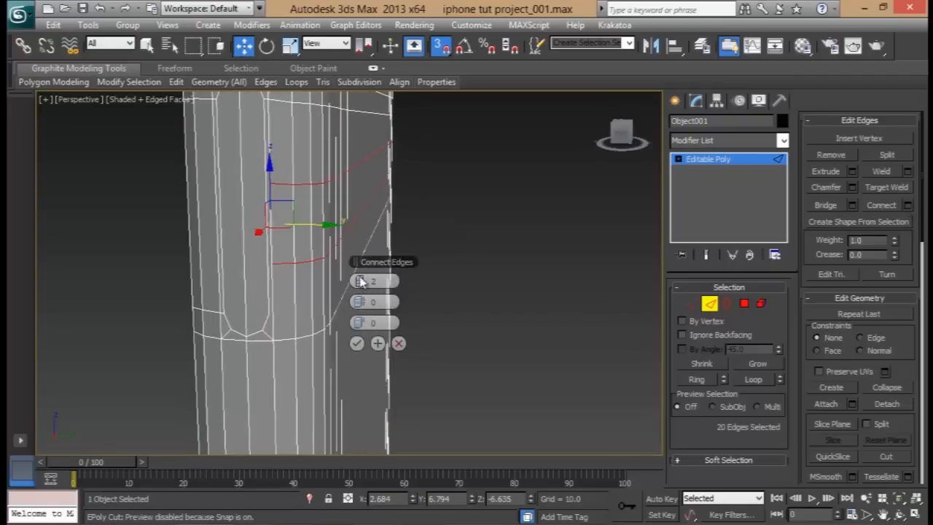
click(356, 343)
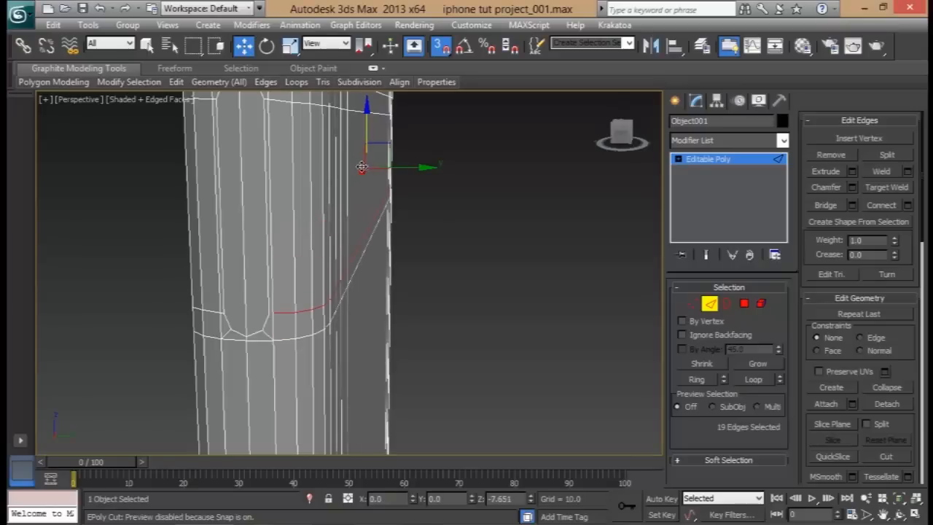
Cut a short edge joining the right end of the lower arc to the new edge loop
scroll(262, 313, up, 2)
alt+middle_drag(262, 314, 350, 255)
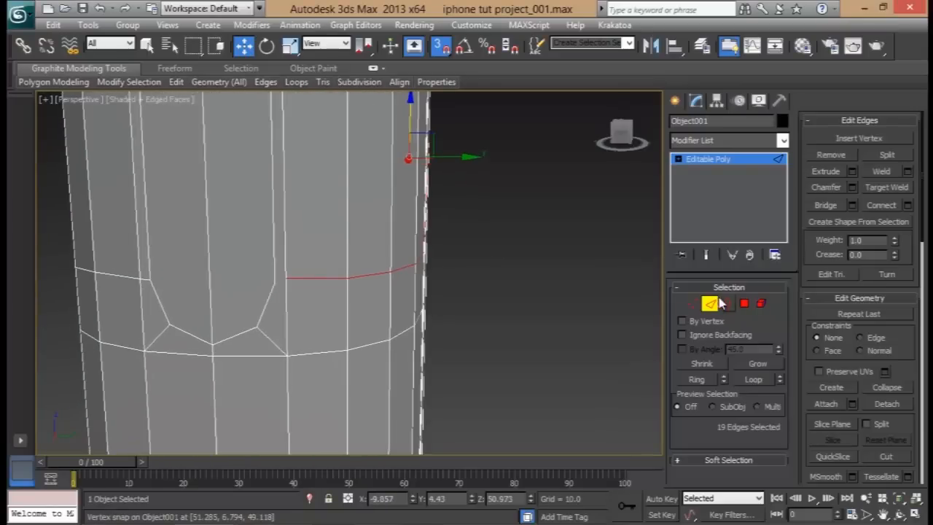
key(1)
click(886, 424)
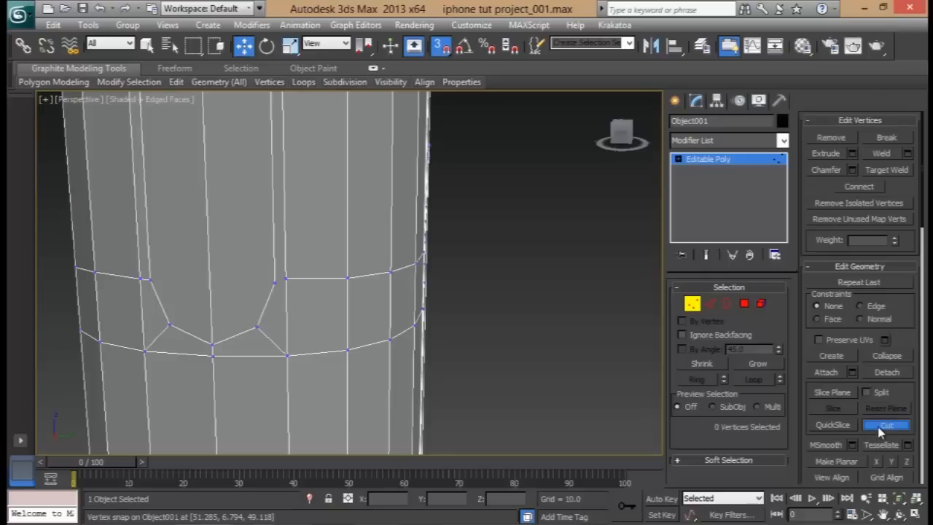
click(274, 283)
click(285, 277)
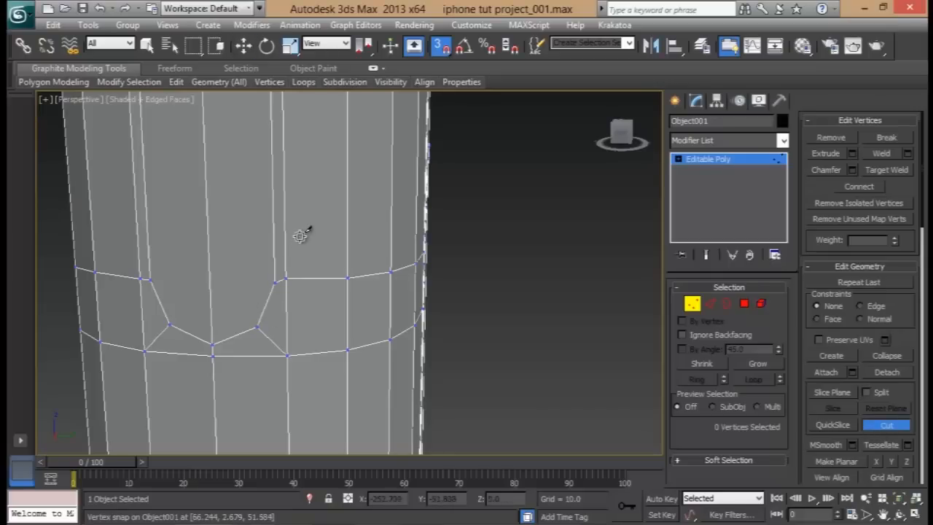
right_click(301, 237)
right_click(299, 238)
Inset the two polygons inside the button outline as a group by a small amount
middle_drag(351, 234, 372, 314)
scroll(352, 271, down, 3)
alt+middle_drag(435, 294, 577, 317)
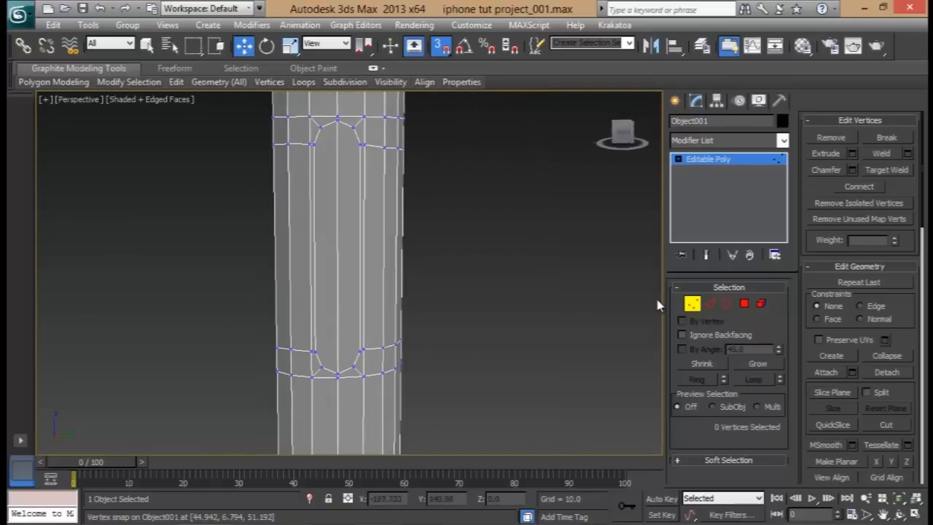
click(743, 304)
key(ctrl+a)
click(328, 189)
ctrl+click(349, 182)
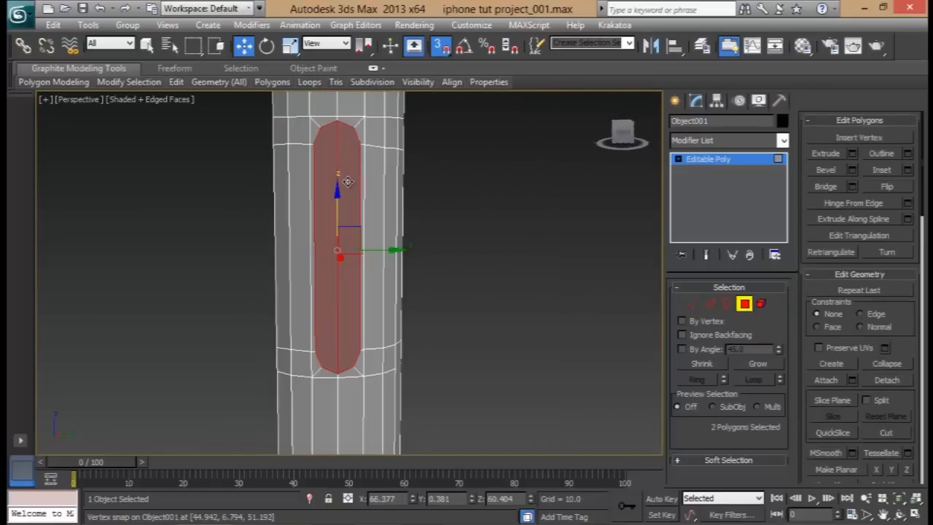
click(908, 170)
scroll(417, 186, up, 3)
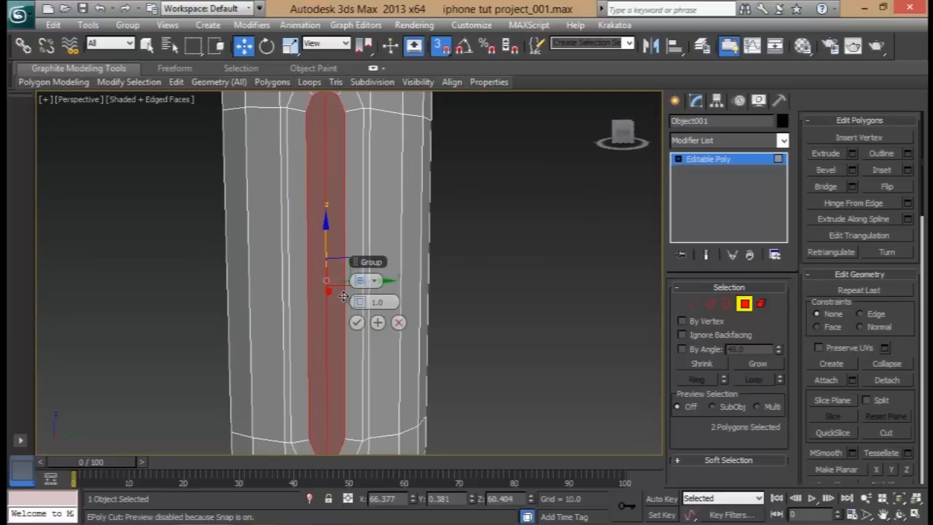
drag(360, 305, 358, 309)
middle_drag(320, 195, 306, 253)
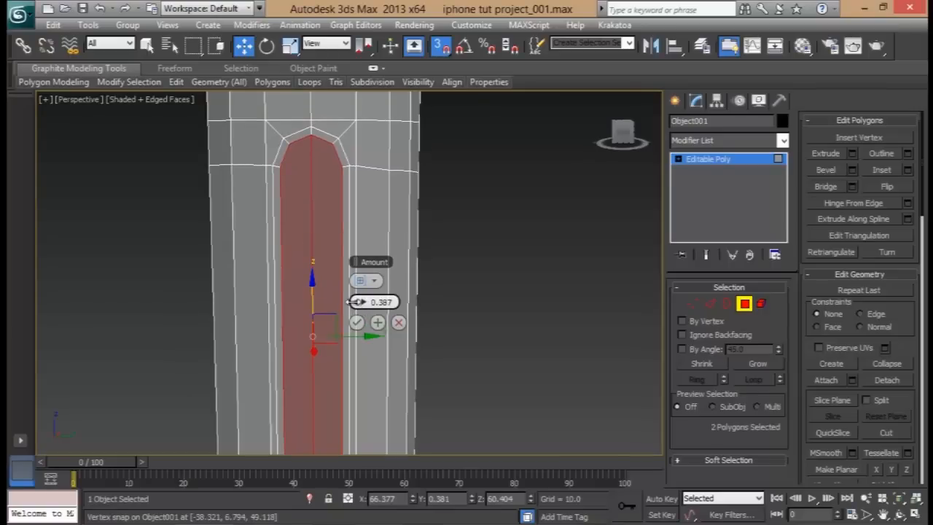
drag(357, 301, 357, 302)
middle_drag(311, 225, 255, 181)
click(356, 322)
scroll(304, 237, down, 3)
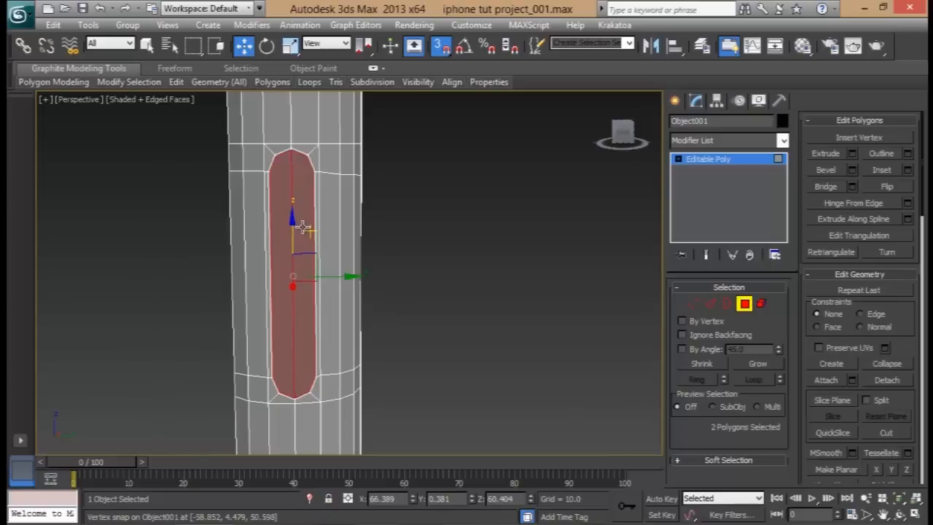
Extrude the two button polygons inward by -5.154 to form the recess
alt+middle_drag(311, 232, 336, 242)
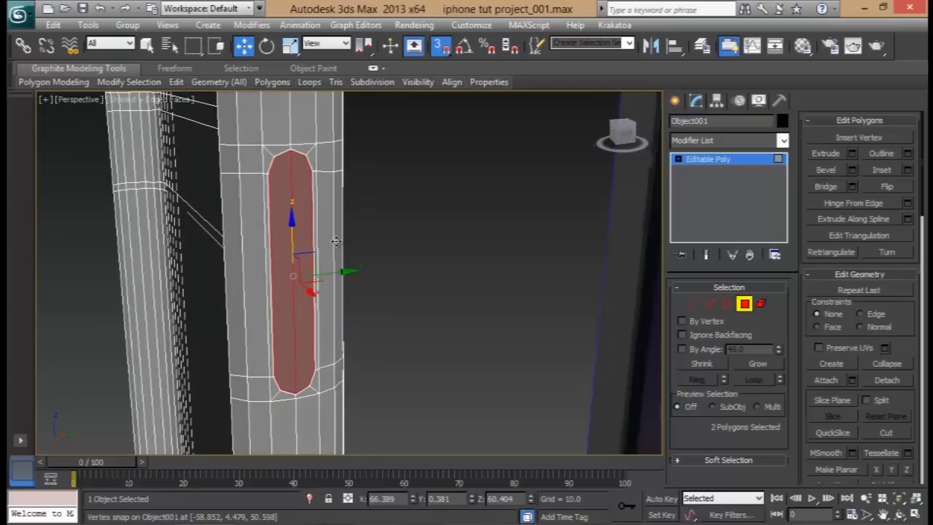
click(852, 153)
drag(360, 301, 343, 305)
alt+middle_drag(342, 305, 244, 272)
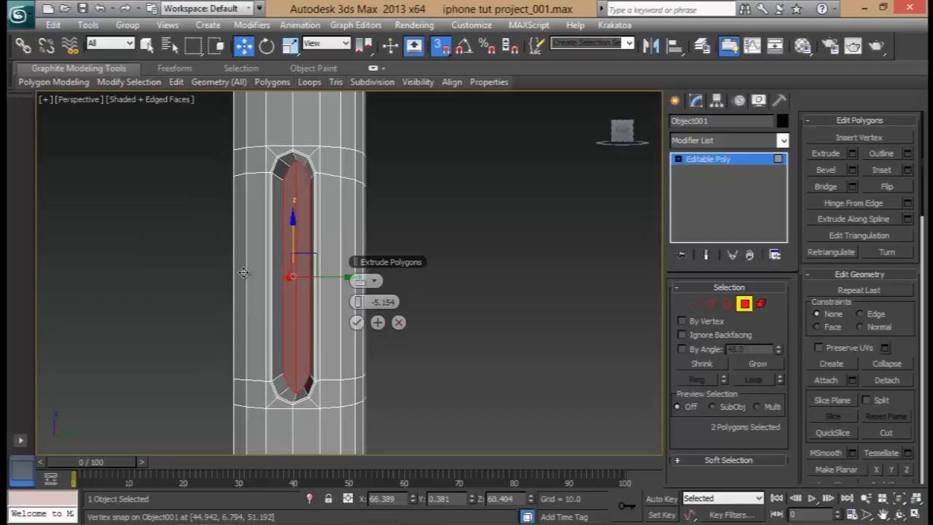
click(357, 322)
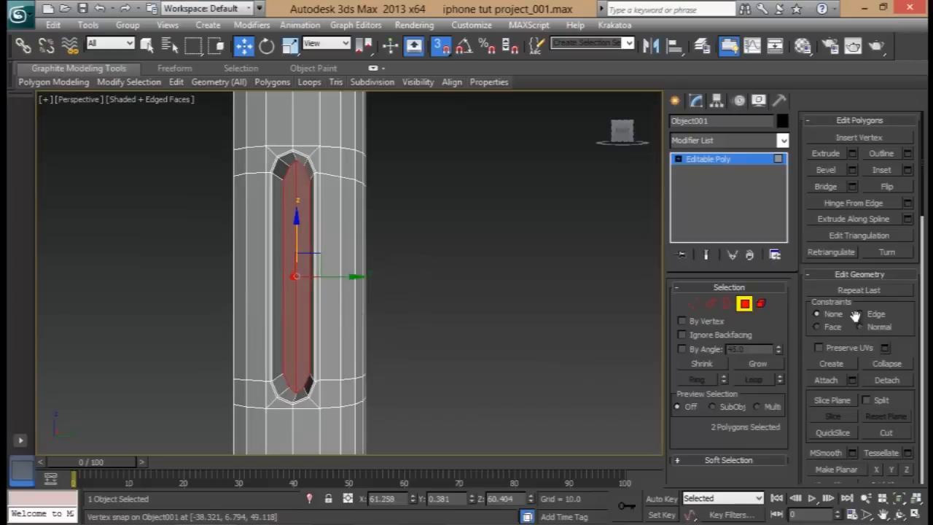
Inset the recess's floor polygons, then finish polygon editing and deselect the body
click(907, 170)
alt+middle_drag(454, 277, 412, 262)
scroll(426, 258, up, 3)
click(356, 323)
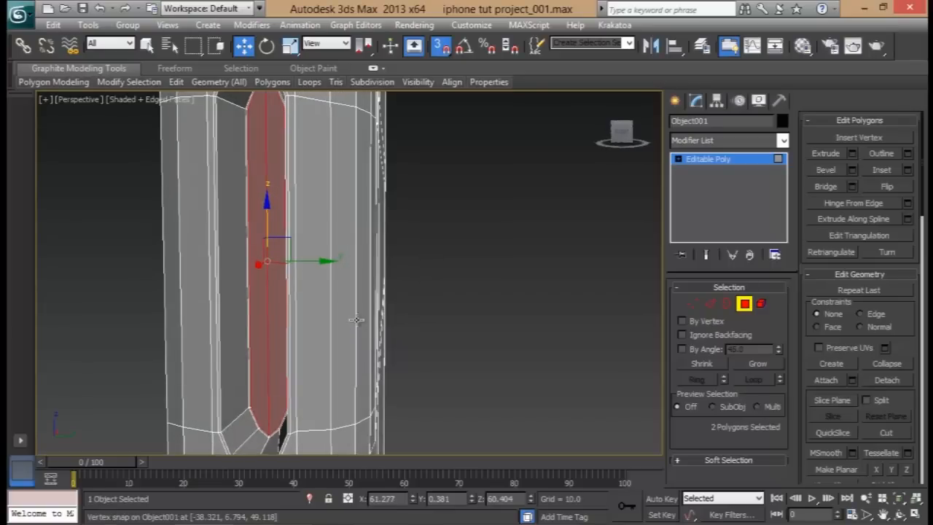
click(745, 306)
click(545, 293)
scroll(343, 237, down, 4)
alt+middle_drag(346, 256, 388, 274)
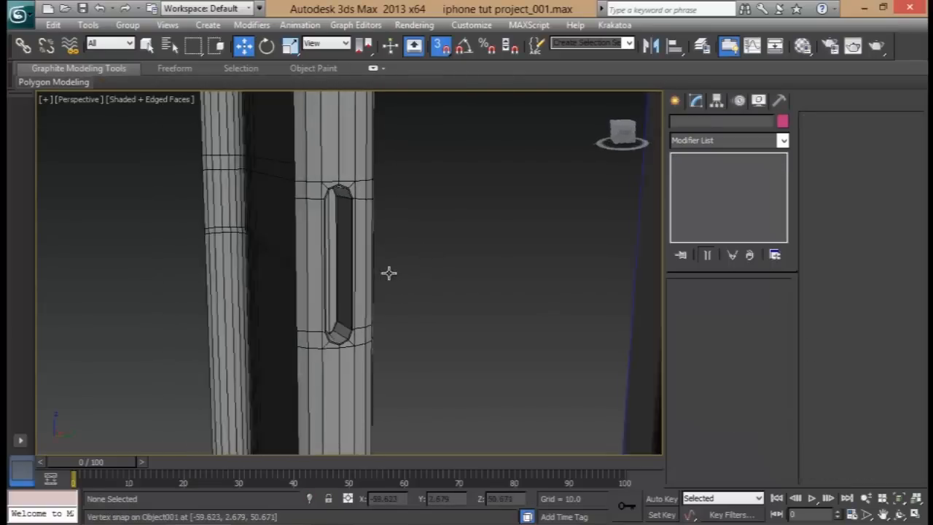
Preview the case body with NURMS subdivision and edged faces hidden, examine the recess, then restore the unsmoothed edged display
click(364, 258)
scroll(913, 382, down, 1)
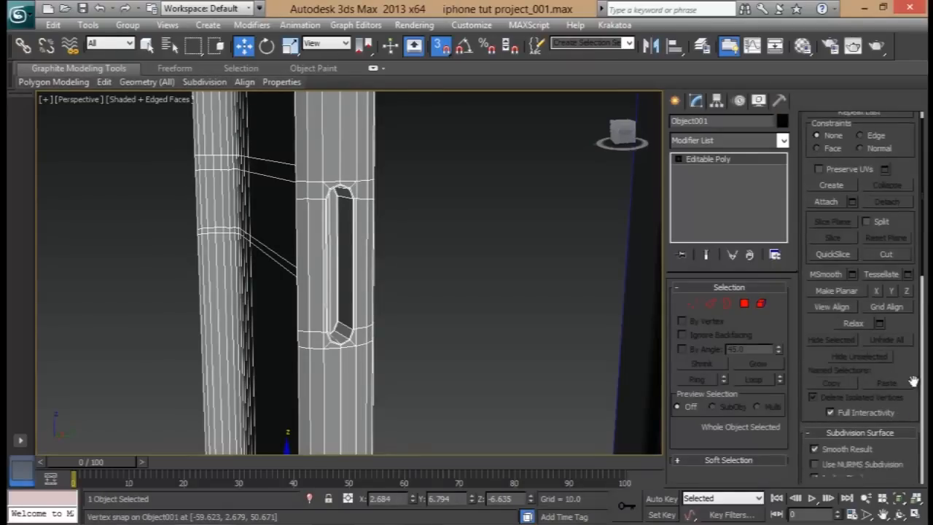
scroll(913, 382, down, 3)
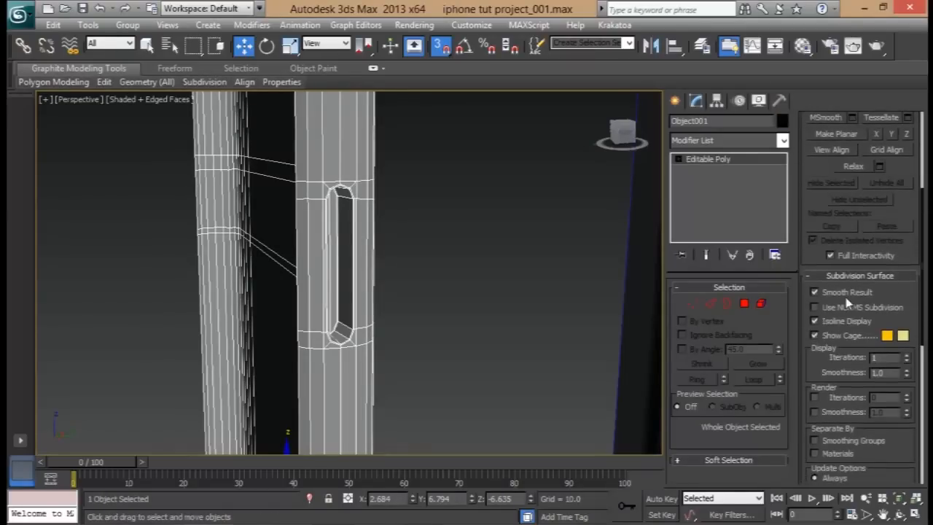
click(815, 308)
mouse_move(380, 240)
alt+middle_down()
mouse_move(328, 233)
mouse_move(336, 220)
mouse_move(275, 202)
mouse_move(301, 225)
mouse_move(313, 257)
mouse_move(340, 258)
mouse_move(348, 270)
mouse_move(328, 229)
mouse_move(341, 234)
alt+middle_up()
key(F4)
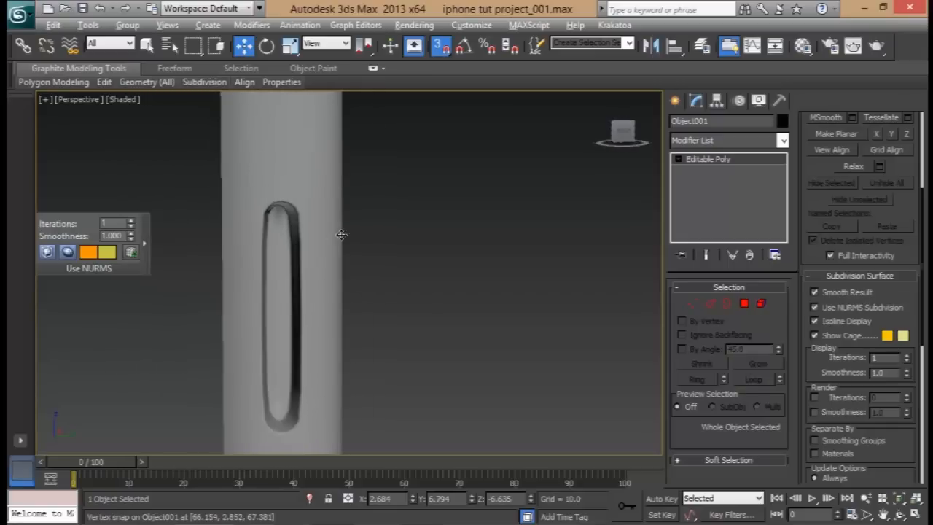
click(814, 307)
key(F4)
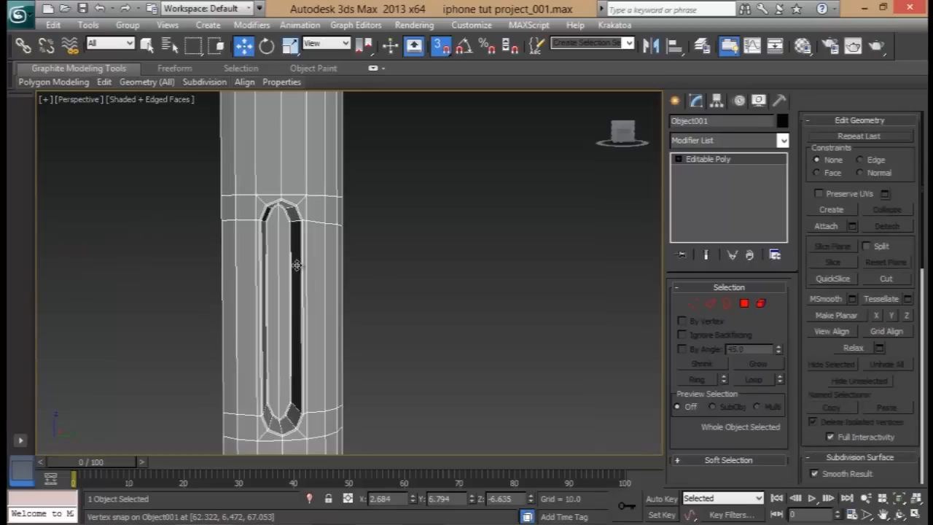
Undo the inset of the recess floor and the inward extrusion of the button polygons
middle_drag(301, 259, 259, 246)
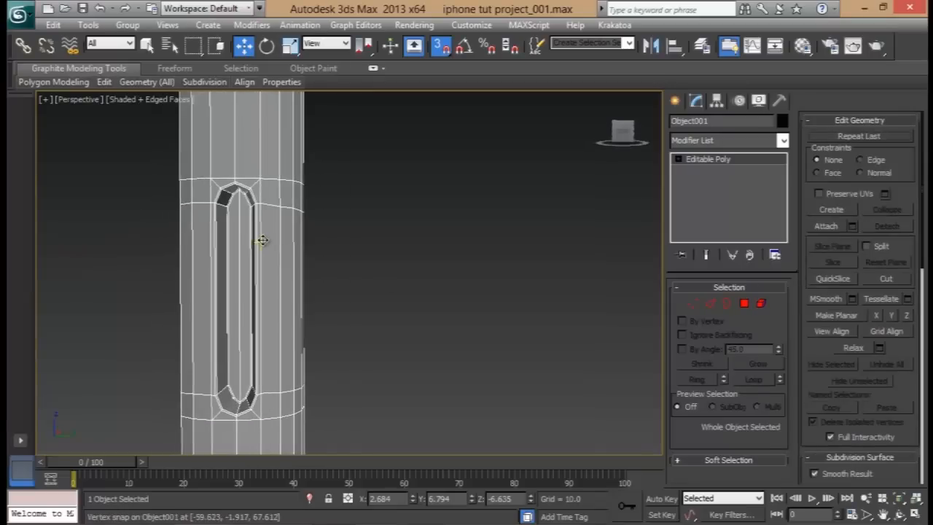
scroll(263, 240, up, 5)
middle_drag(282, 217, 368, 367)
alt+middle_drag(313, 195, 323, 213)
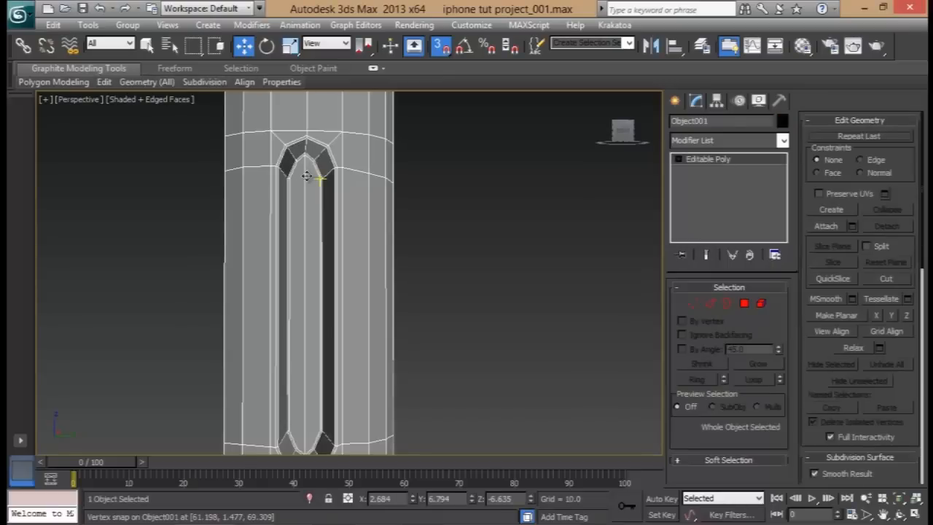
key(ctrl+z)
key(ctrl+z)
middle_drag(337, 188, 372, 125)
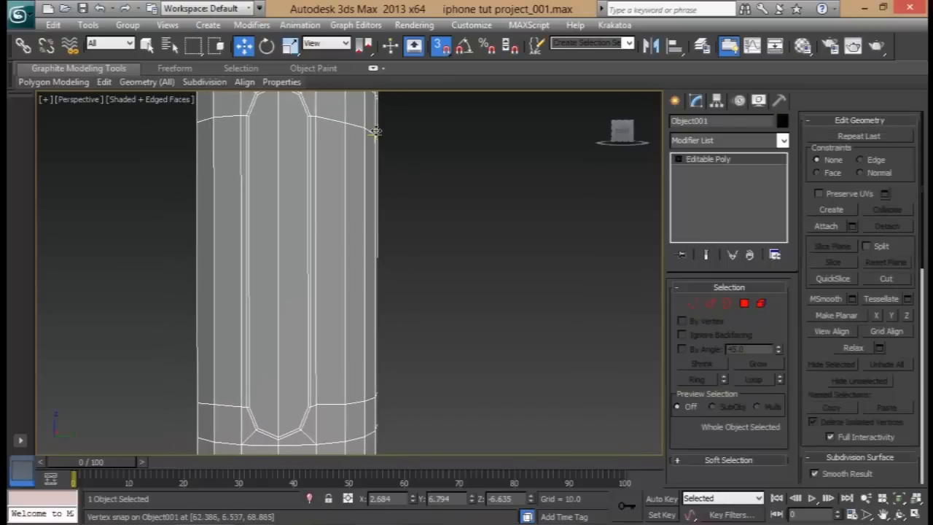
Extrude the two button polygons inward by -5.154 with a different extrusion type, and inset the resulting recess floor
click(744, 304)
click(852, 154)
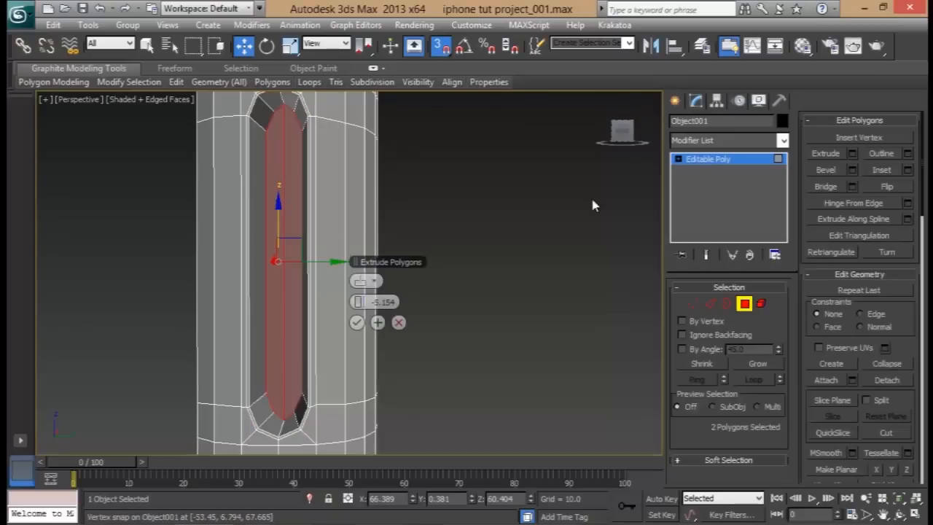
mouse_move(483, 223)
alt+middle_down()
mouse_move(611, 244)
mouse_move(384, 219)
mouse_move(466, 222)
alt+middle_up()
click(373, 281)
click(401, 292)
alt+middle_drag(401, 291, 113, 219)
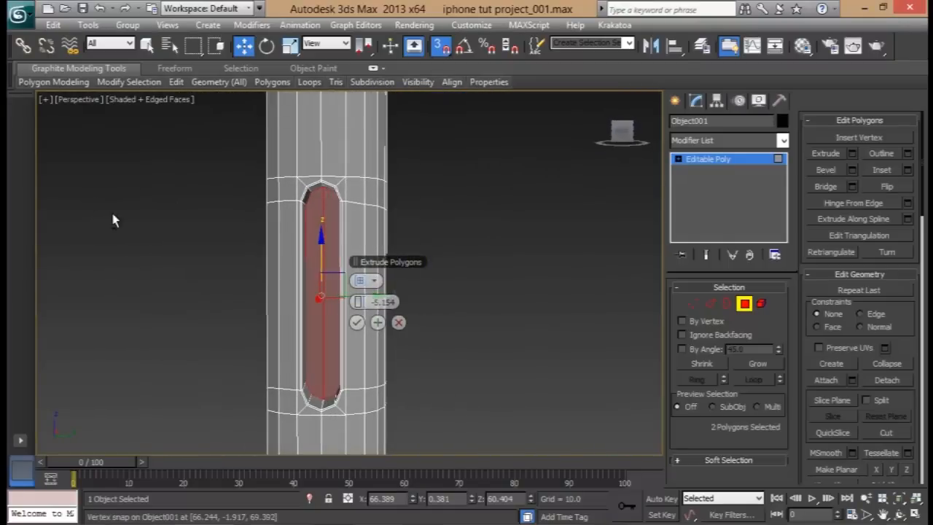
click(356, 322)
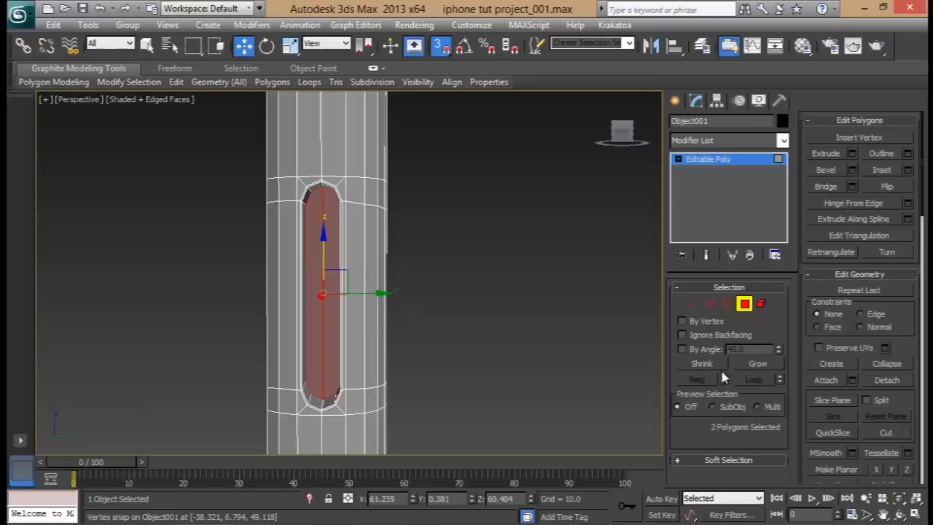
click(908, 170)
click(358, 321)
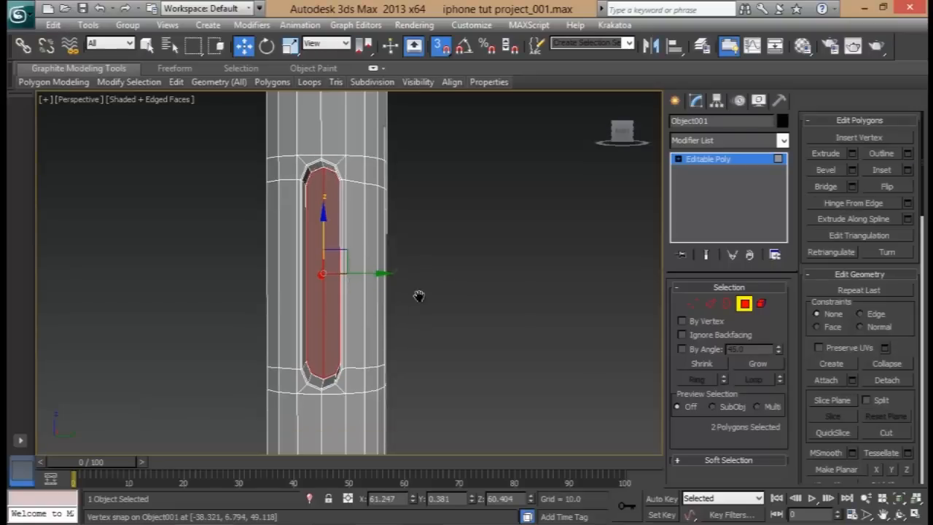
Cut a horizontal edge across the recess floor between the two side vertices at its lower end
middle_drag(418, 313, 423, 282)
scroll(423, 282, up, 2)
scroll(327, 330, up, 2)
middle_drag(326, 330, 344, 282)
middle_drag(318, 374, 310, 357)
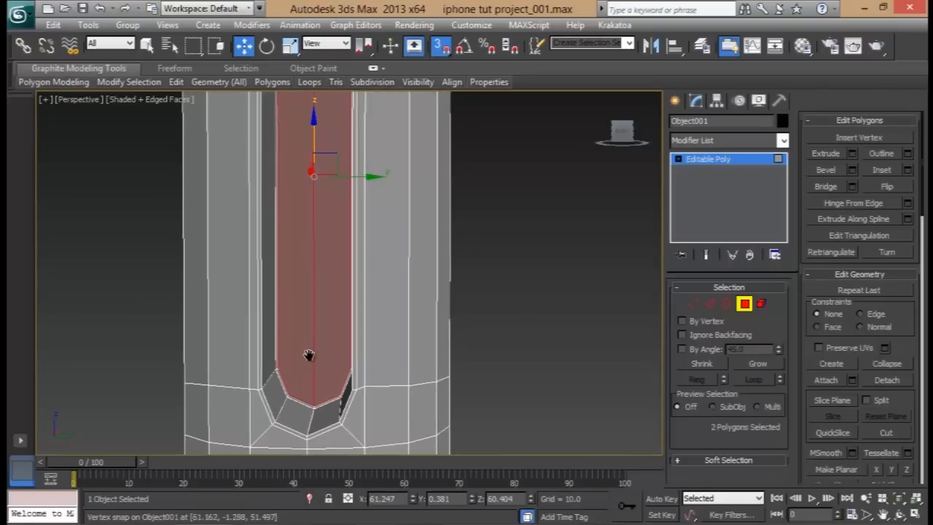
click(692, 303)
click(886, 425)
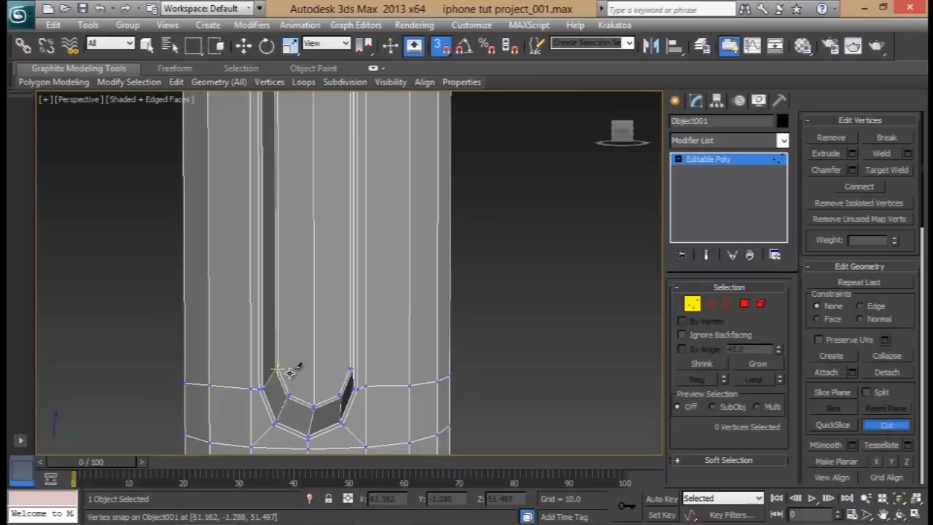
scroll(296, 338, up, 5)
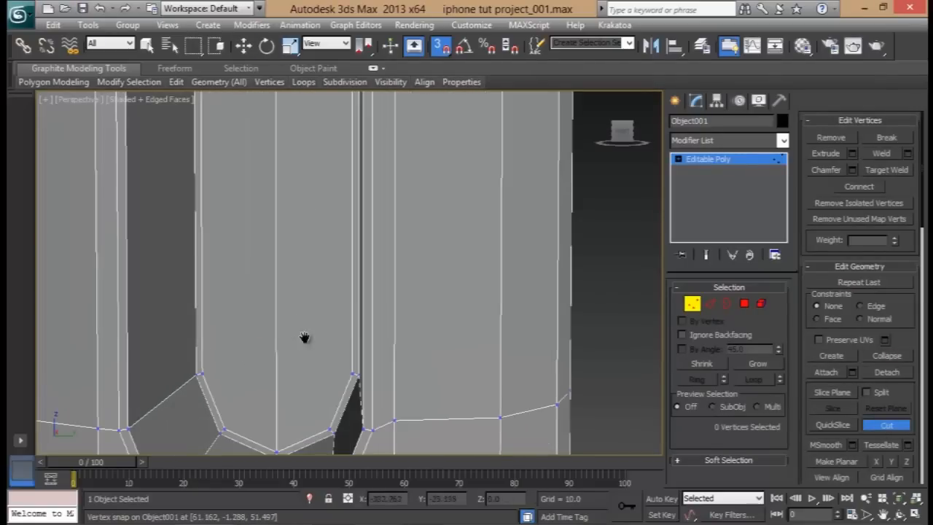
middle_drag(308, 338, 247, 322)
click(212, 323)
click(366, 323)
Cut a matching horizontal edge across the upper end of the recess floor and finish cutting
middle_drag(335, 268, 309, 356)
middle_drag(347, 304, 319, 282)
scroll(318, 281, down, 5)
click(214, 239)
click(372, 241)
scroll(333, 225, down, 6)
alt+middle_drag(330, 305, 318, 221)
right_click(396, 253)
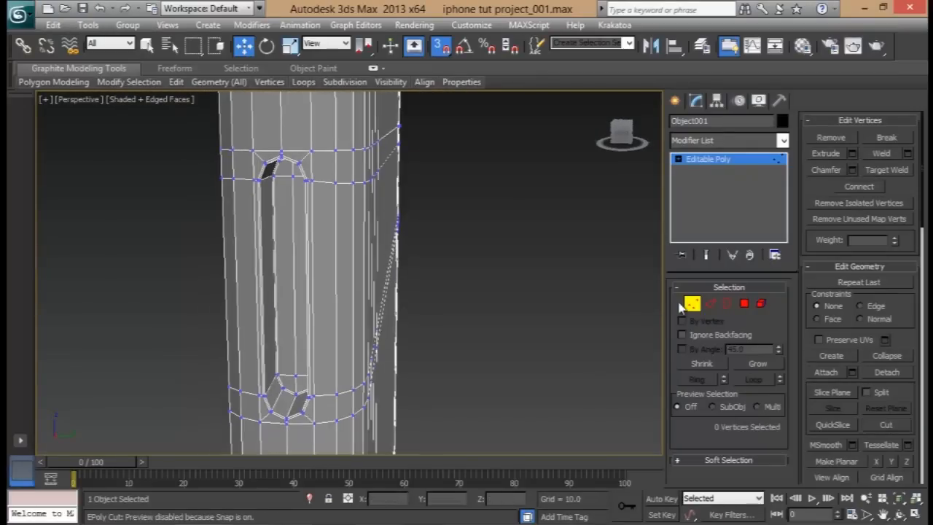
Select the complete edge loop running around the rim of the button recess
click(711, 304)
alt+middle_drag(393, 244, 230, 226)
scroll(210, 342, up, 2)
scroll(253, 320, up, 2)
alt+middle_drag(255, 319, 359, 272)
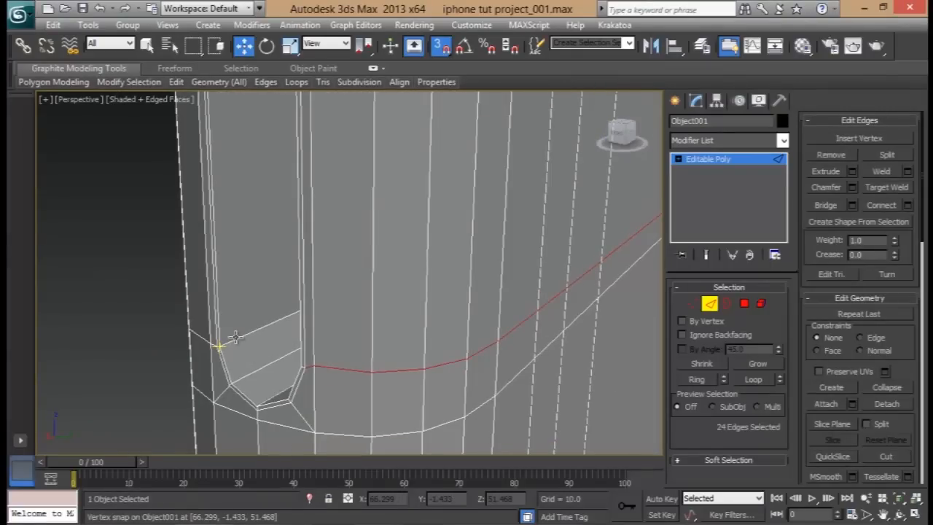
click(235, 337)
alt+middle_drag(263, 346, 390, 335)
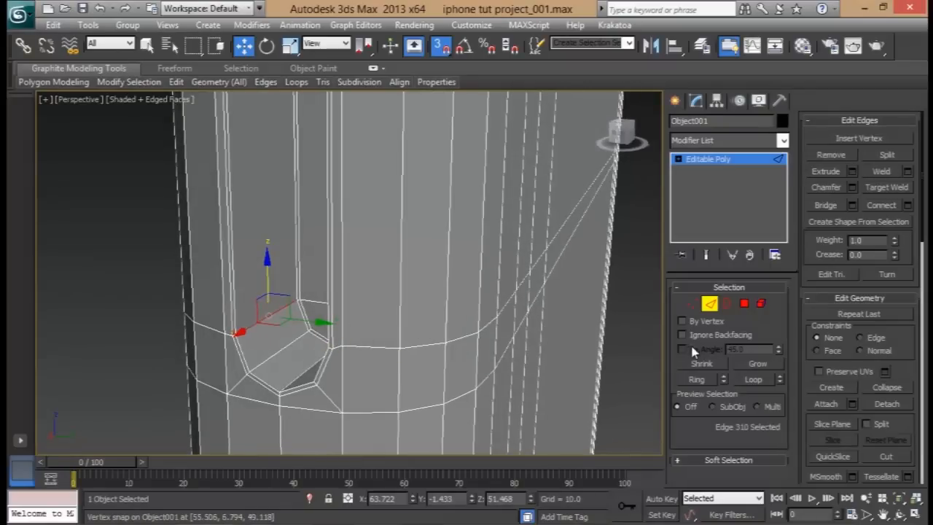
double_click(231, 277)
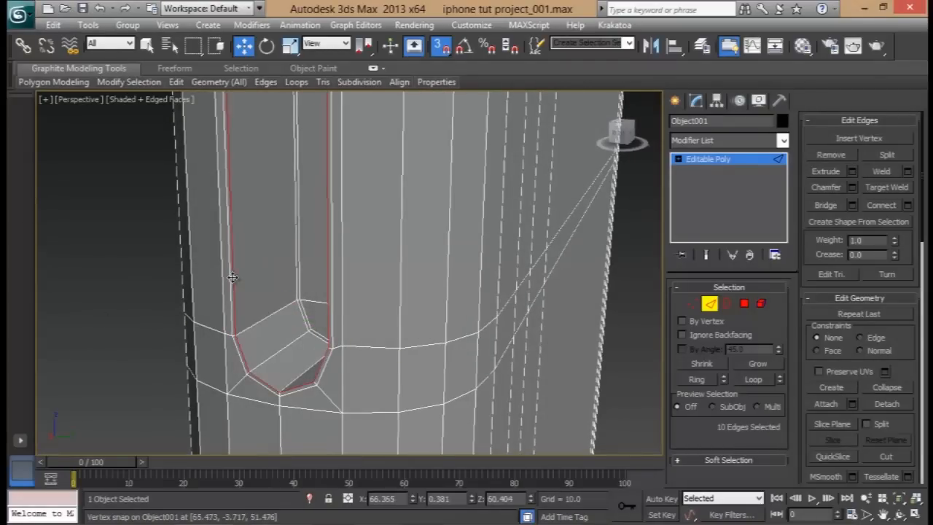
Switch to Windows Photo Viewer and examine the side button up close in the iphone-6-camera reference photo
key(alt+Tab)
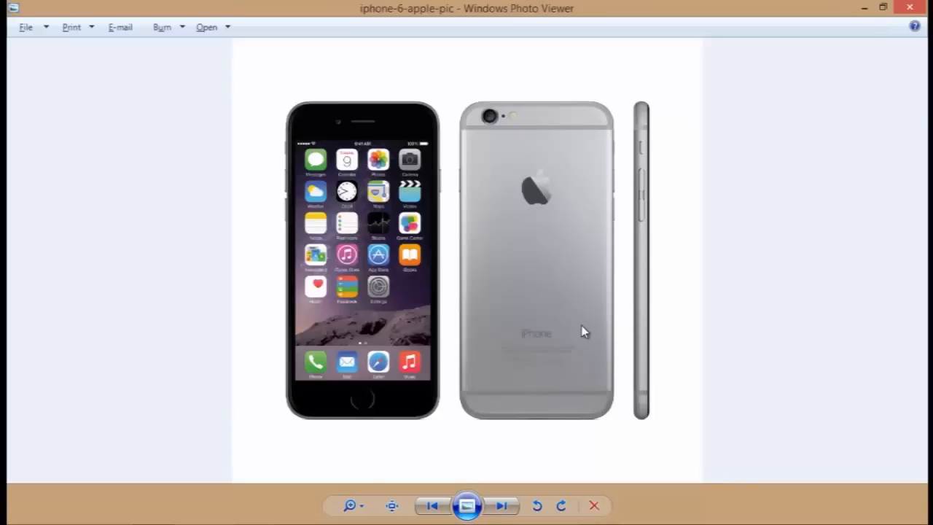
scroll(587, 303, up, 1)
key(Right)
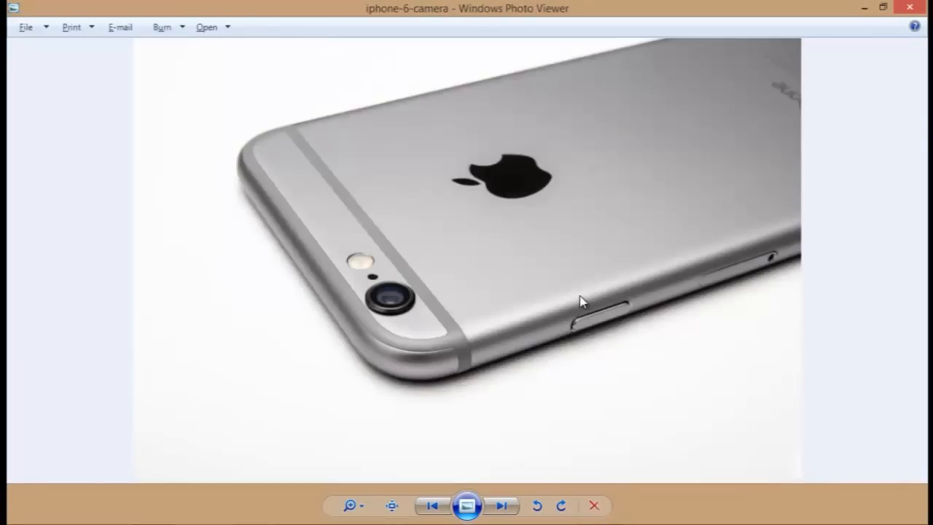
scroll(615, 320, up, 2)
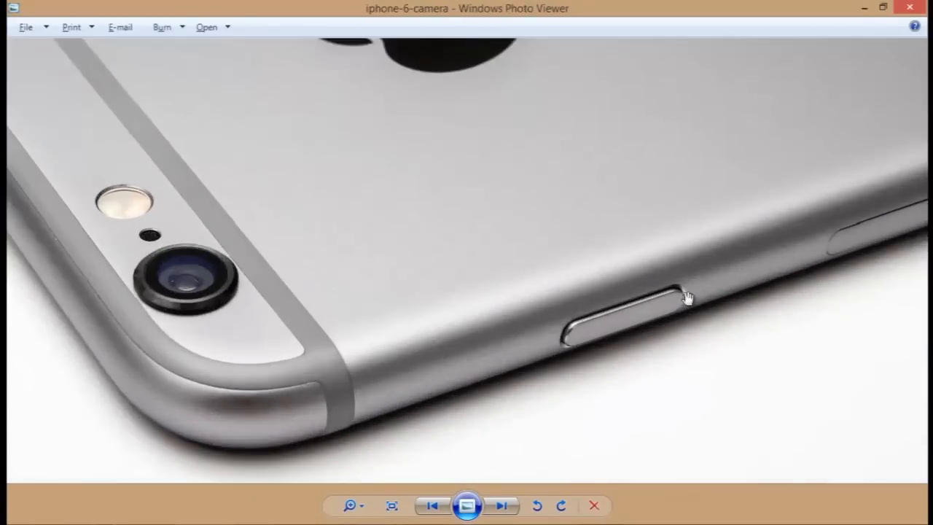
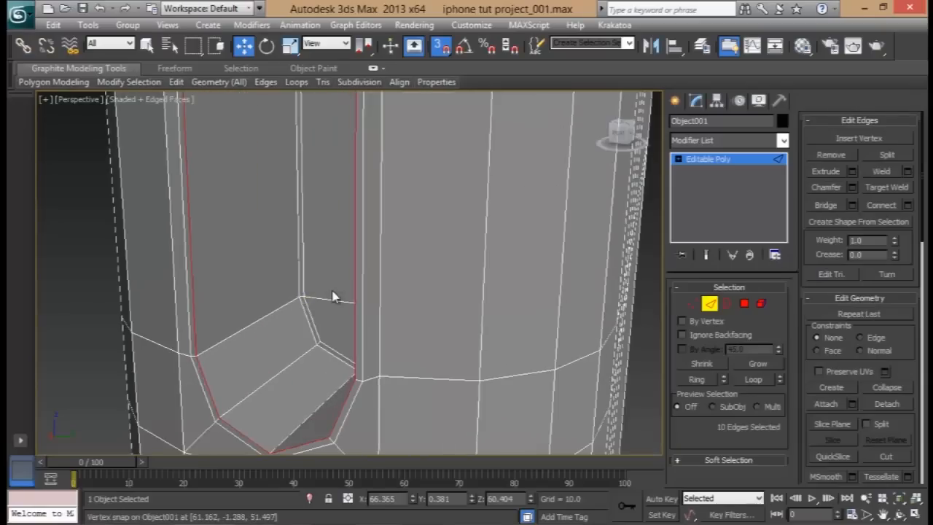
Return to 3ds Max, turn off snapping and move the recess rim loop about -0.113 along the X axis
scroll(318, 300, down, 2)
middle_drag(327, 272, 307, 310)
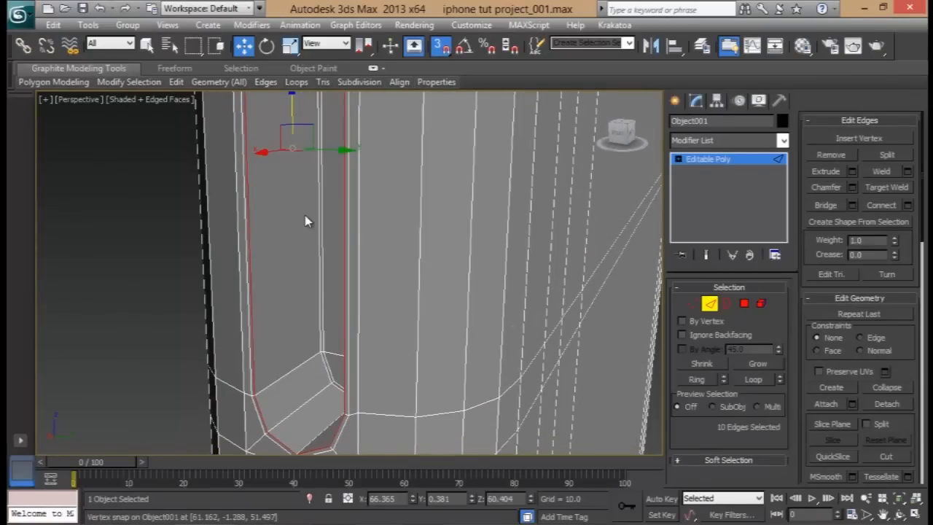
middle_drag(304, 221, 288, 246)
drag(256, 169, 259, 163)
alt+middle_drag(264, 169, 500, 245)
key(alt+c)
alt+middle_drag(378, 254, 229, 197)
drag(235, 168, 238, 167)
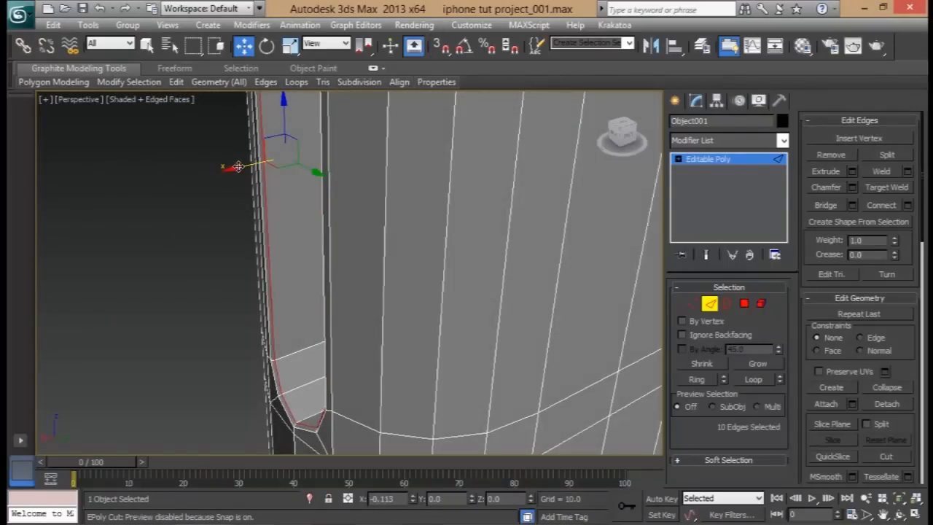
Connect the ring of recess wall edges with one new loop and move it about 2.312 along X toward the rim
alt+middle_drag(342, 240, 408, 241)
alt+middle_drag(358, 279, 342, 315)
click(337, 316)
click(698, 382)
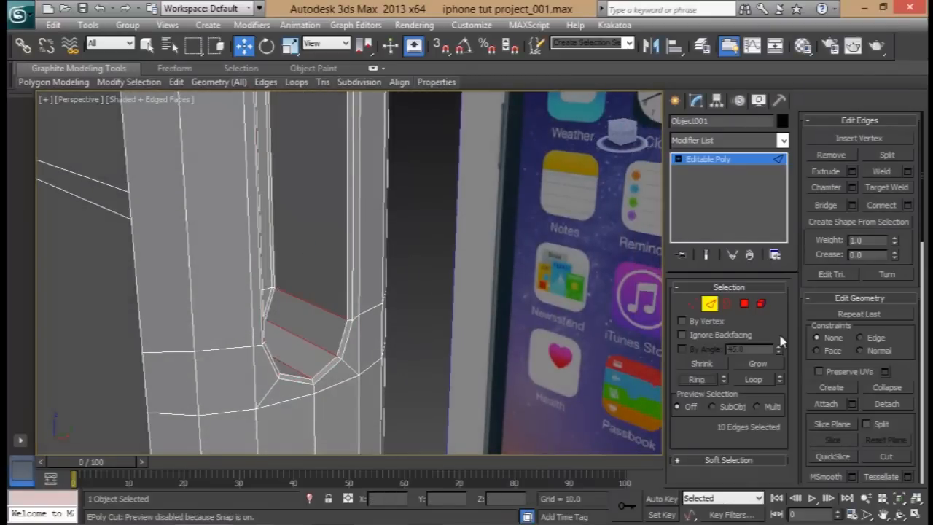
click(907, 206)
click(356, 342)
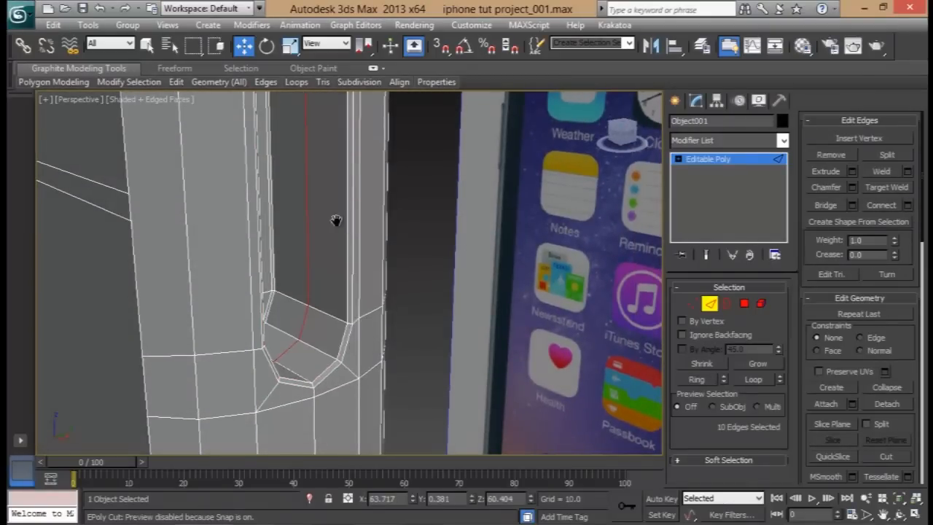
middle_drag(338, 217, 301, 219)
drag(292, 182, 316, 187)
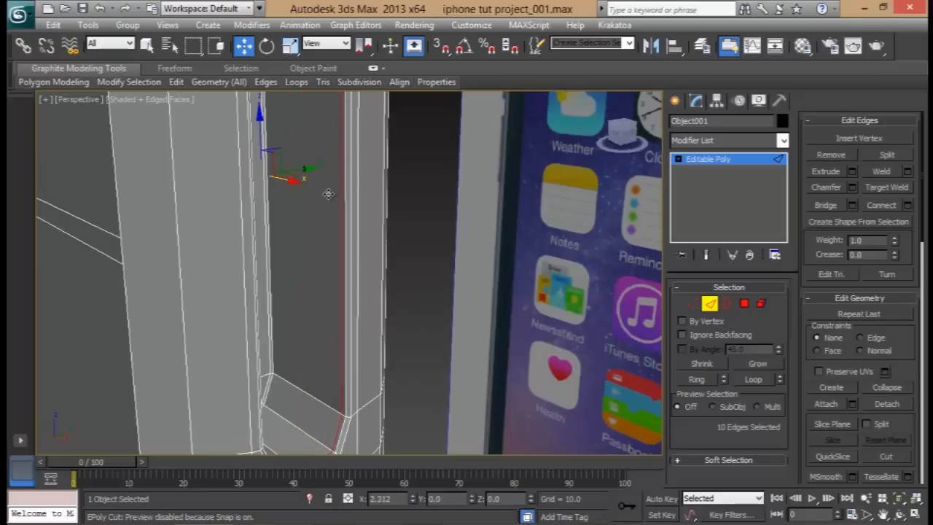
Connect the edge ring of the narrow strip around the recess rim with 2 segments and a pinch of 70
middle_drag(329, 195, 334, 129)
scroll(347, 256, up, 5)
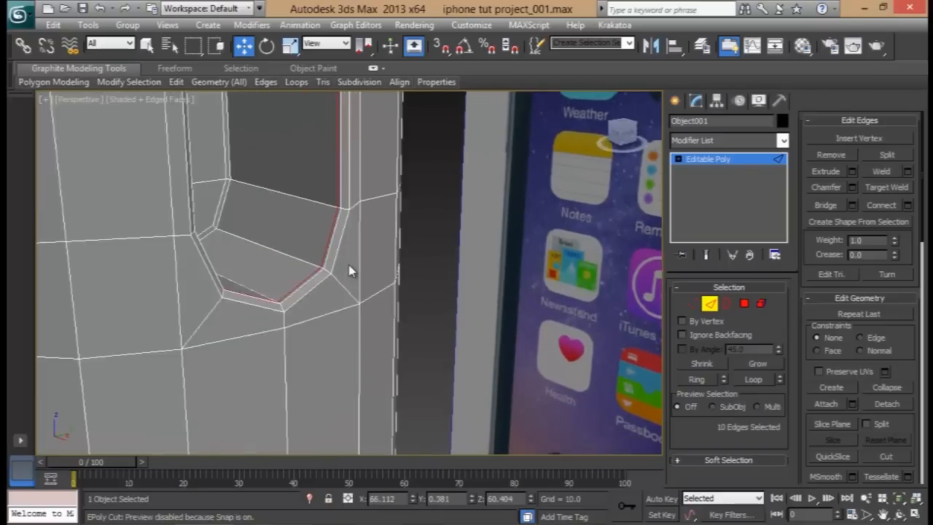
click(274, 264)
click(712, 380)
click(907, 205)
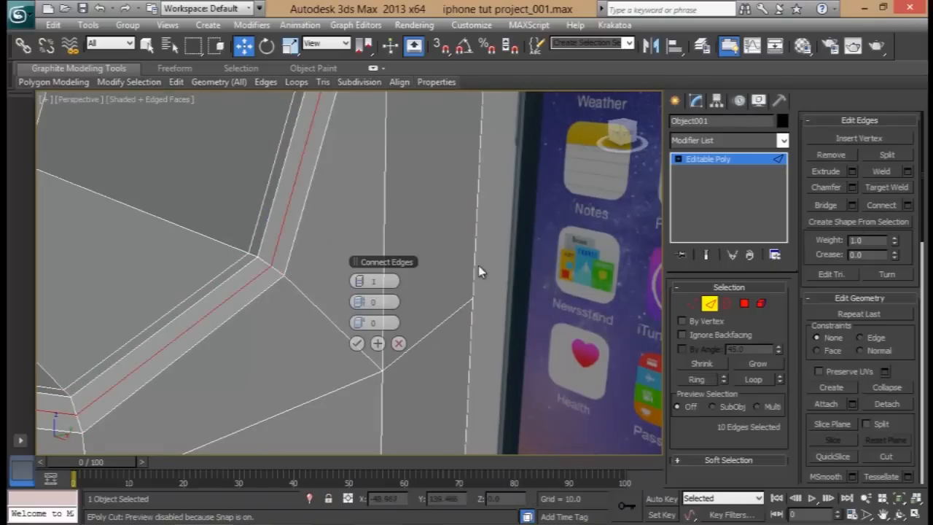
click(364, 280)
drag(370, 301, 567, 320)
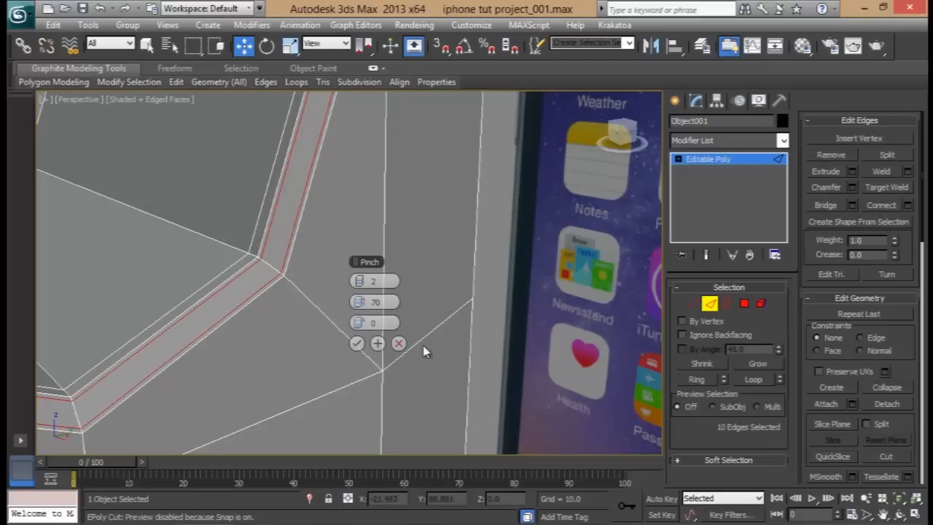
click(357, 343)
Move the supporting edge loop inside the recess slightly outward along X, closer to the rim
middle_drag(400, 221, 346, 333)
scroll(386, 284, down, 2)
scroll(345, 309, down, 1)
middle_drag(319, 197, 302, 236)
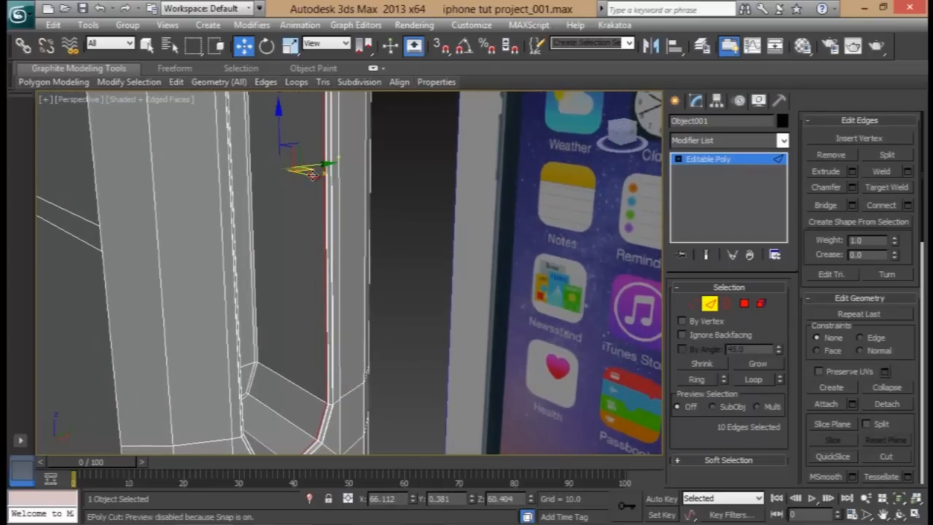
scroll(320, 317, up, 2)
middle_drag(250, 285, 341, 268)
drag(428, 252, 441, 253)
scroll(437, 255, down, 1)
middle_drag(438, 255, 327, 319)
scroll(394, 301, down, 3)
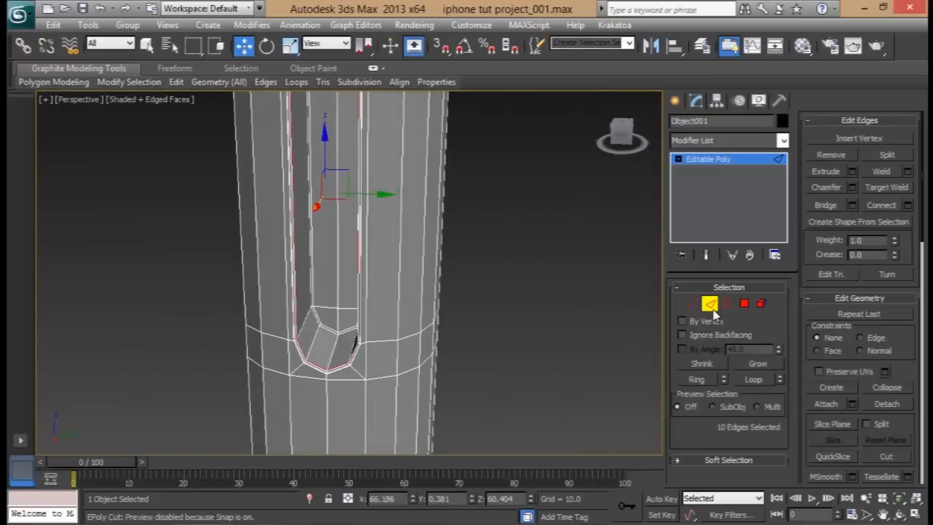
Finish edge editing, preview the recess with NURMS smoothing and hidden edges, then turn the smoothing off
click(710, 304)
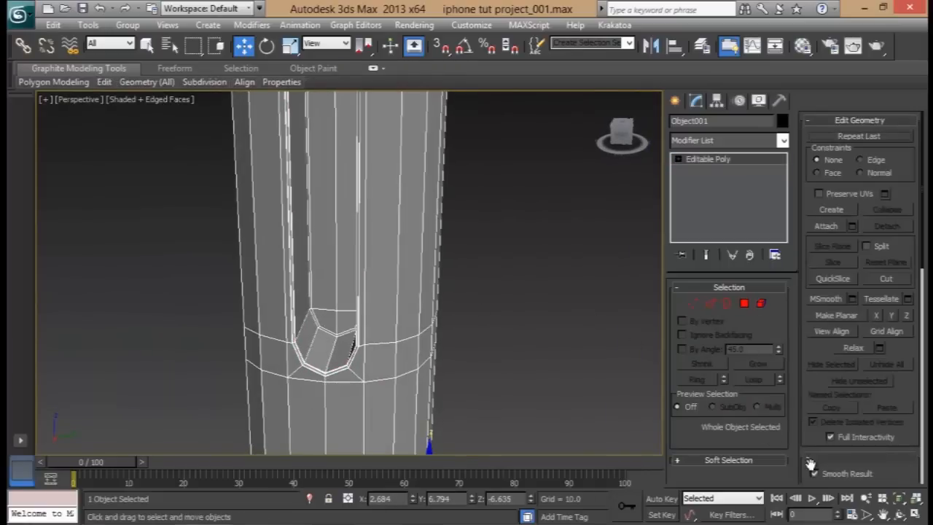
drag(814, 438, 816, 275)
click(814, 326)
alt+middle_drag(463, 266, 393, 289)
key(F4)
mouse_move(396, 248)
alt+middle_down()
mouse_move(377, 277)
mouse_move(358, 270)
mouse_move(355, 258)
mouse_move(423, 306)
mouse_move(445, 303)
mouse_move(386, 321)
mouse_move(360, 306)
mouse_move(319, 310)
mouse_move(253, 248)
mouse_move(394, 276)
alt+middle_up()
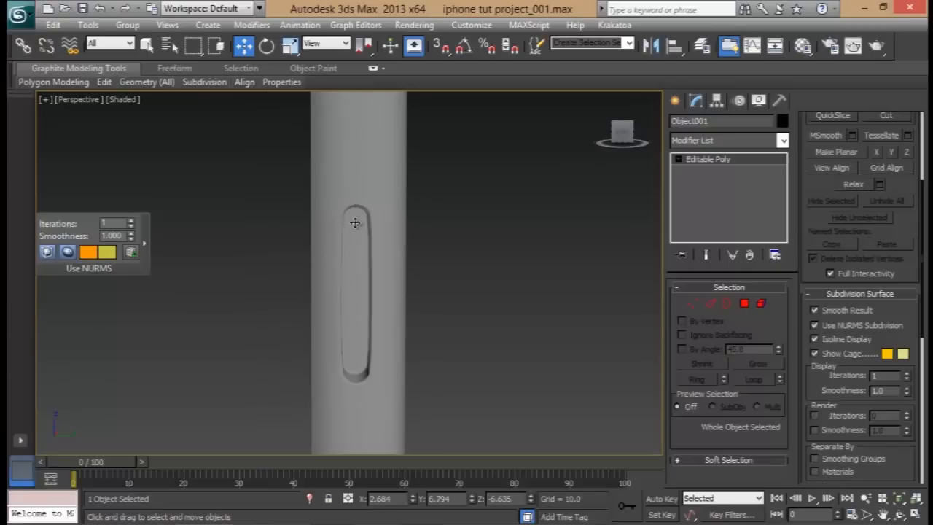
click(815, 326)
scroll(388, 277, up, 3)
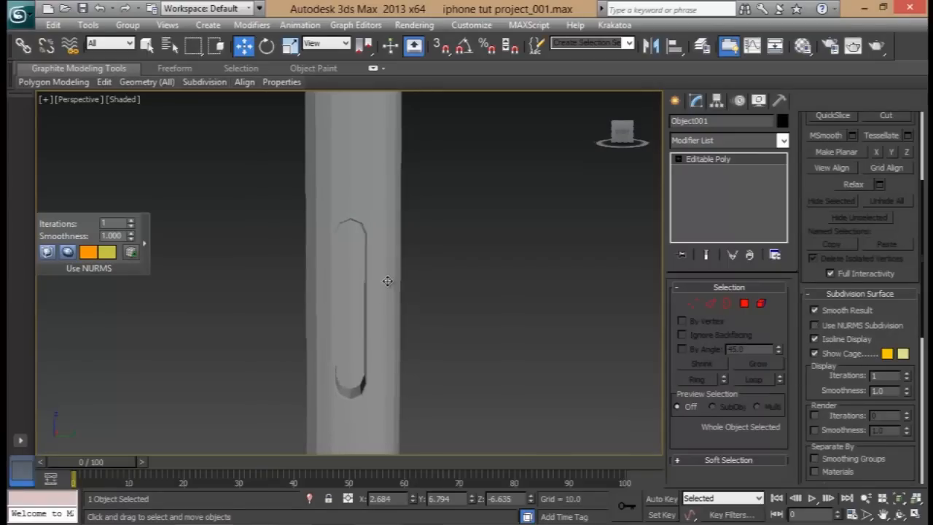
Show the edged faces and select the ring of long vertical edges running along the recess and around the case
key(F4)
scroll(390, 278, up, 2)
middle_drag(390, 278, 371, 197)
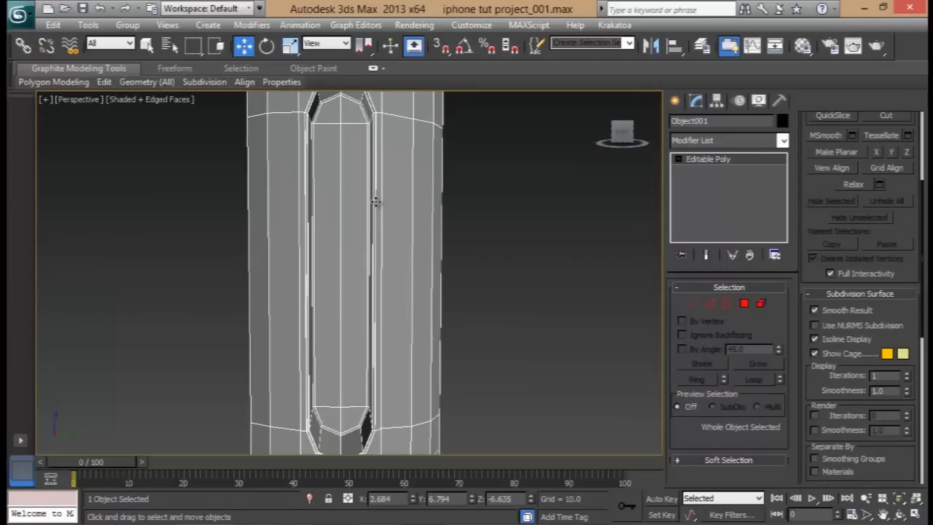
click(711, 303)
click(314, 281)
key(alt+r)
alt+middle_drag(314, 281, 342, 280)
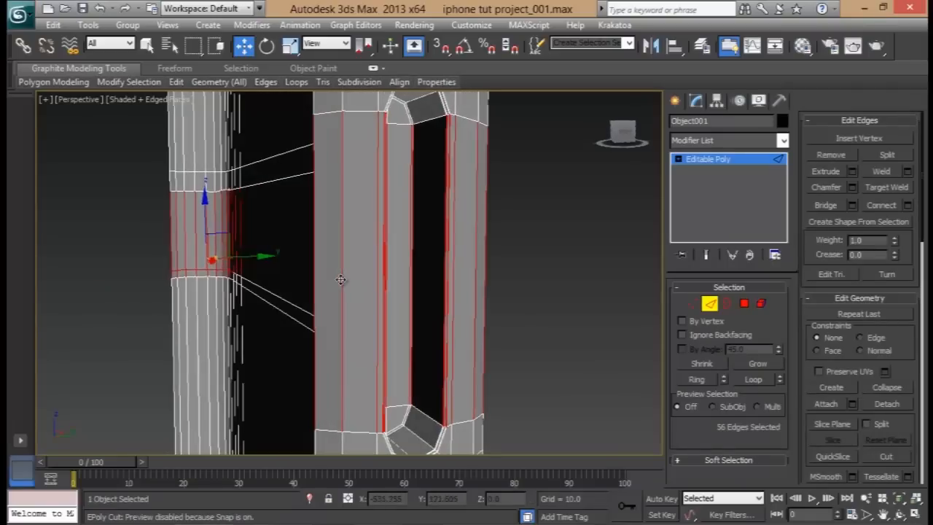
alt+middle_drag(269, 326, 291, 342)
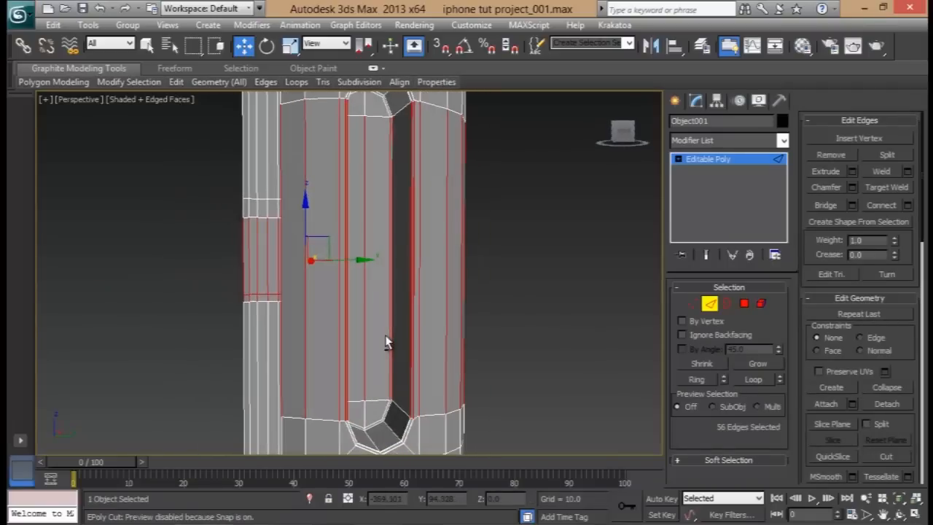
Remove the stray edges from the ring selection and connect the remaining vertical edges with 1 segment across the middle of the recess
key(alt+w)
middle_click(242, 371)
key(alt+w)
key(z)
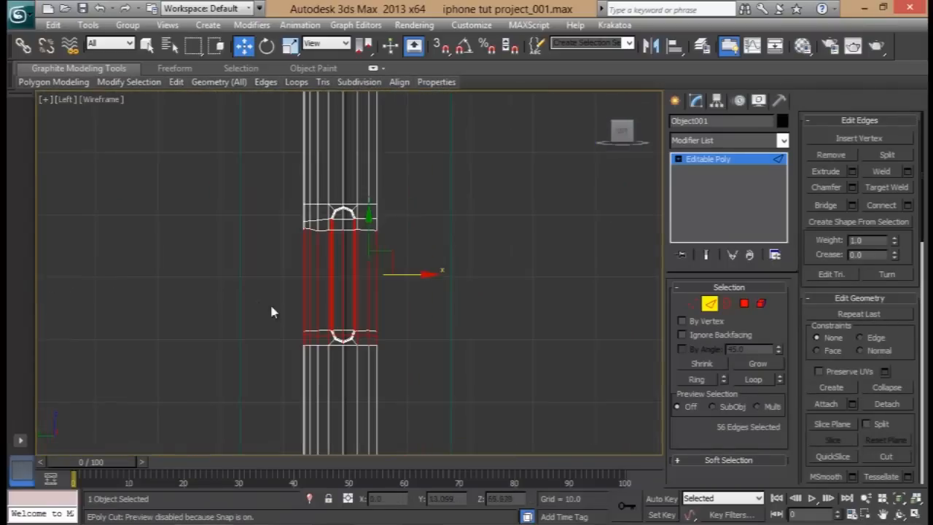
middle_drag(389, 285, 362, 310)
key(alt+w)
middle_click(521, 364)
key(alt+w)
alt+middle_drag(521, 364, 474, 363)
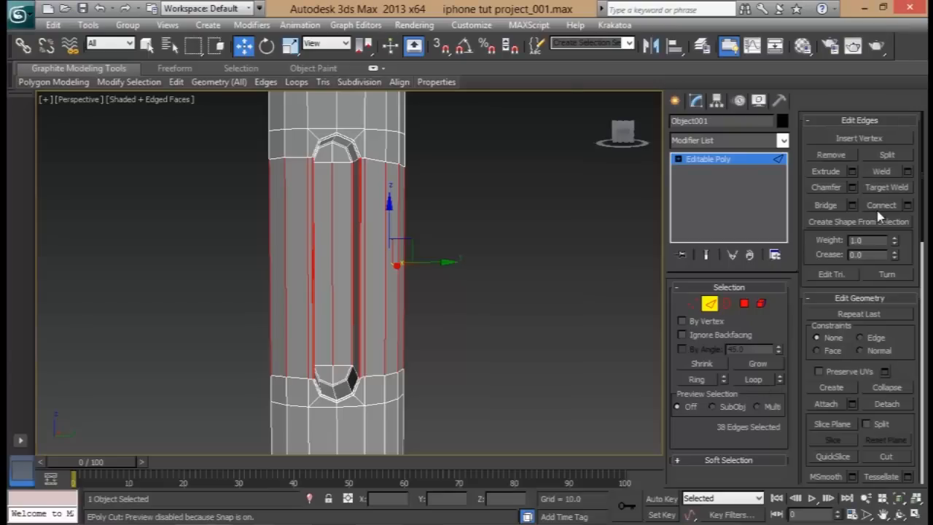
click(908, 206)
drag(364, 277, 370, 286)
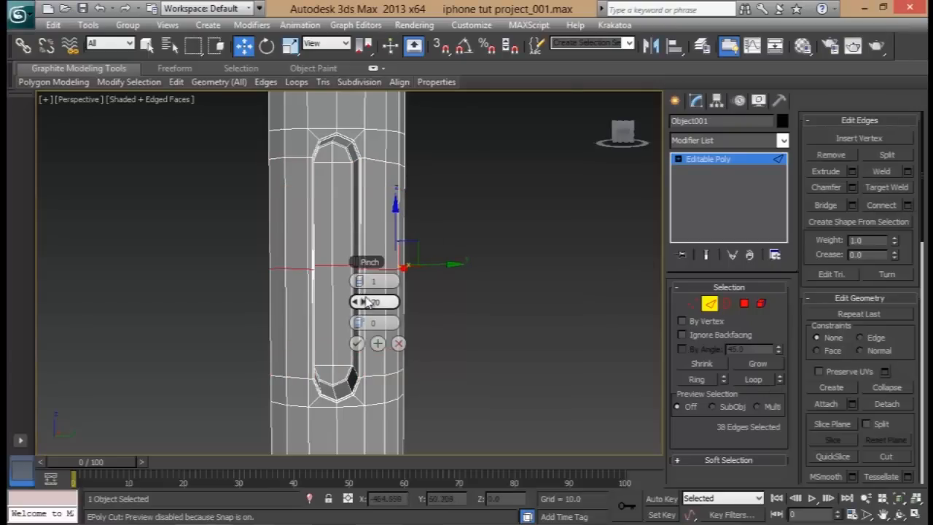
click(357, 343)
Finish edge editing, preview the recess with NURMS subdivision, and turn the subdivision off again
click(711, 304)
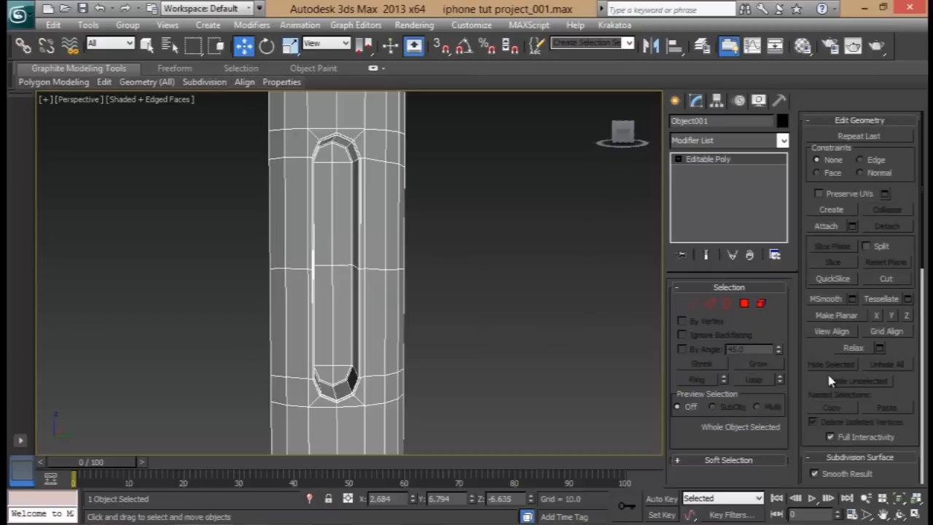
drag(819, 378, 818, 291)
click(814, 403)
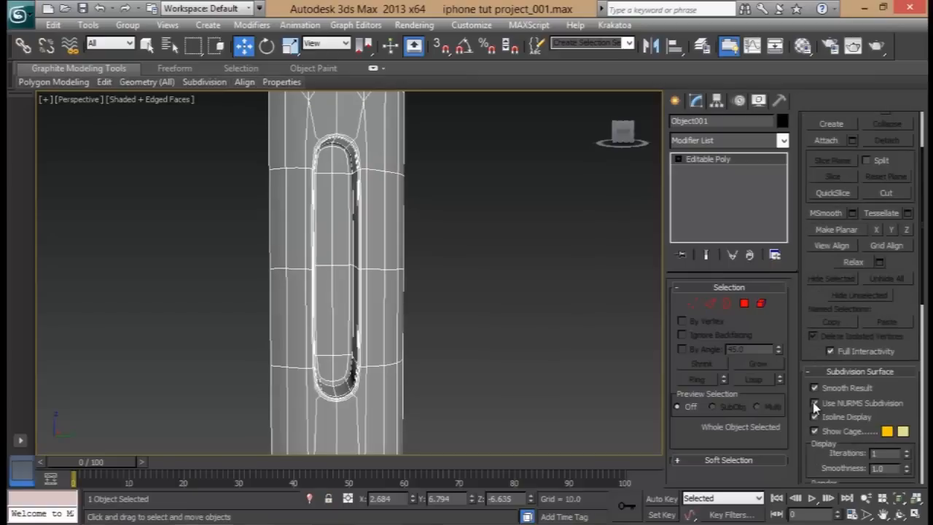
click(815, 403)
Select the polygons of the recess floor and grow the selection until it covers the walls, rim and surrounding rectangular border
scroll(399, 262, up, 5)
scroll(368, 250, down, 6)
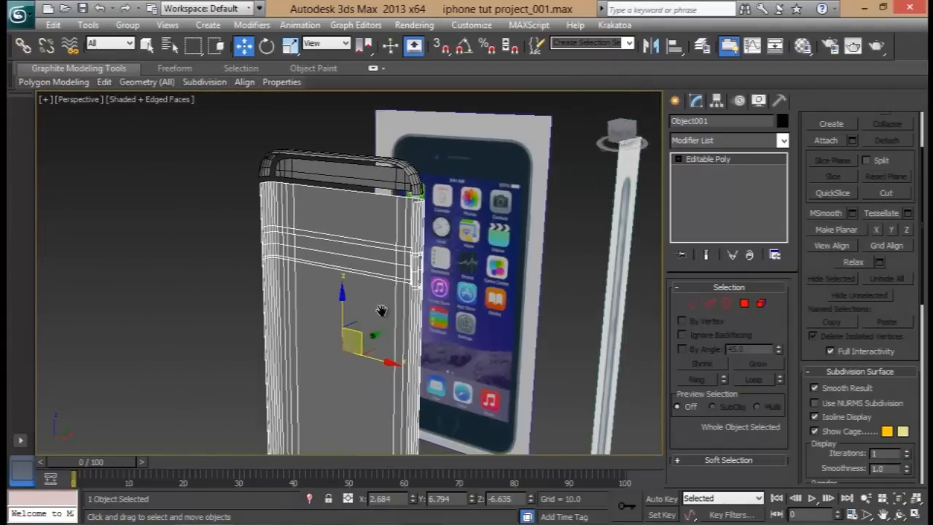
scroll(422, 278, up, 2)
alt+middle_drag(423, 278, 491, 290)
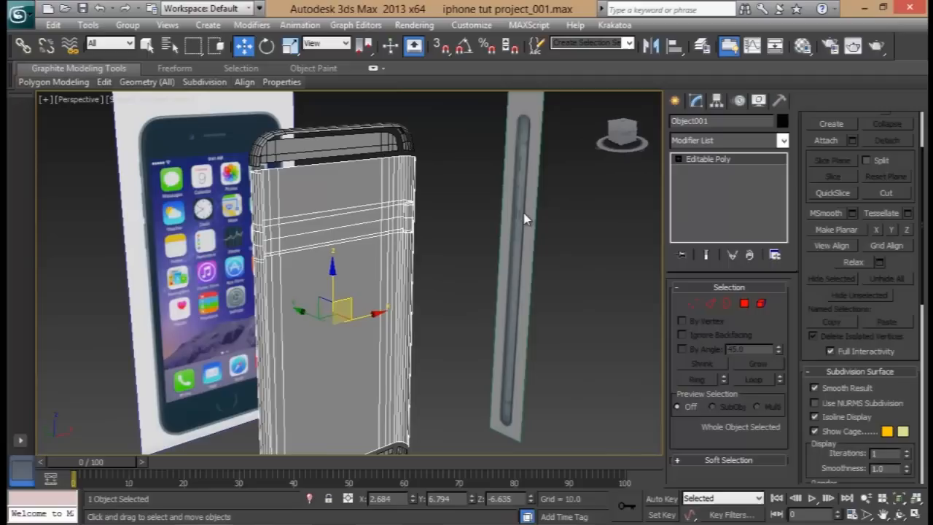
alt+middle_drag(452, 233, 558, 212)
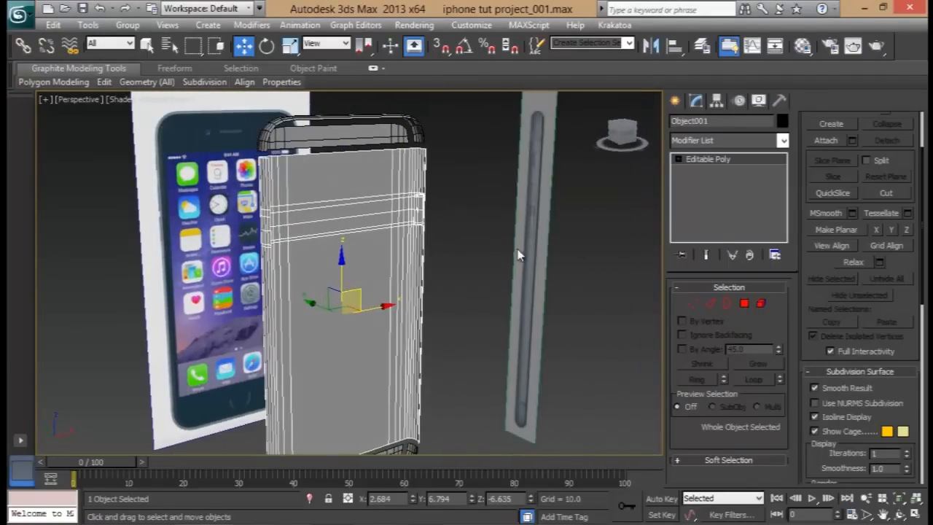
alt+middle_drag(415, 282, 284, 291)
scroll(458, 274, up, 5)
alt+middle_drag(458, 279, 374, 223)
scroll(382, 229, up, 3)
click(744, 304)
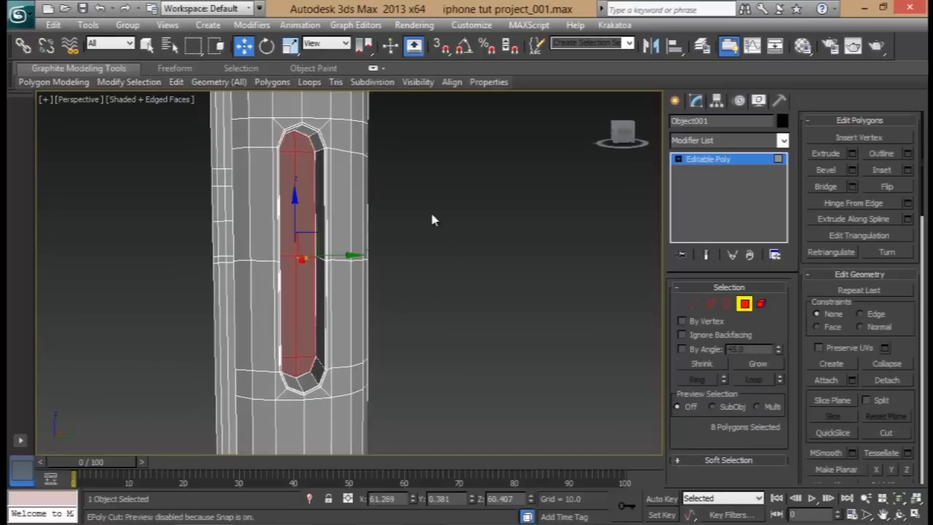
alt+middle_drag(434, 211, 436, 213)
click(753, 363)
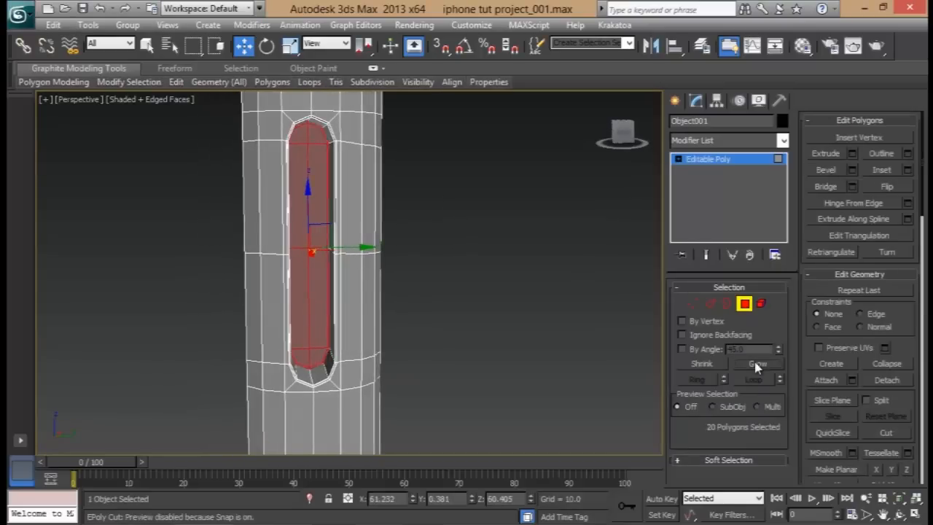
click(754, 364)
click(755, 364)
click(755, 364)
click(755, 365)
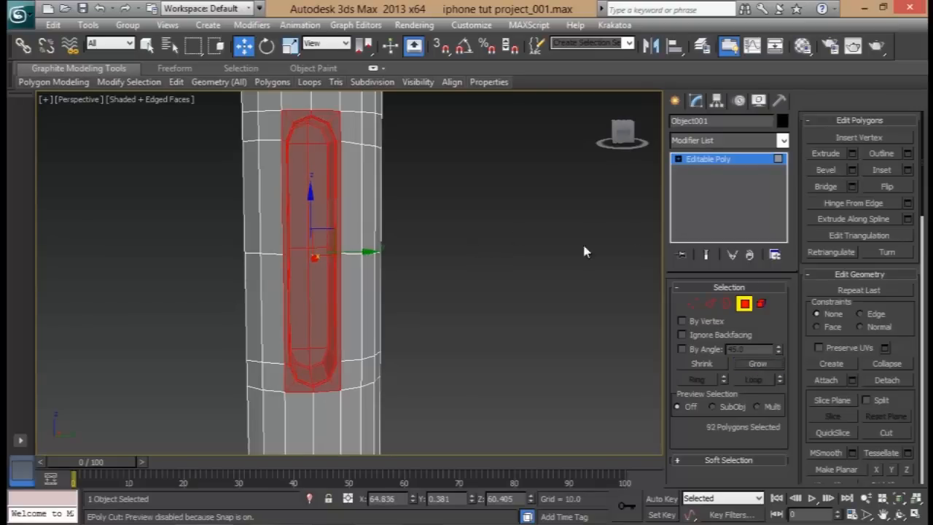
Clone the selected recess polygons to a separate object, offset about 11.4 outward along X from the case
alt+middle_drag(586, 250, 602, 260)
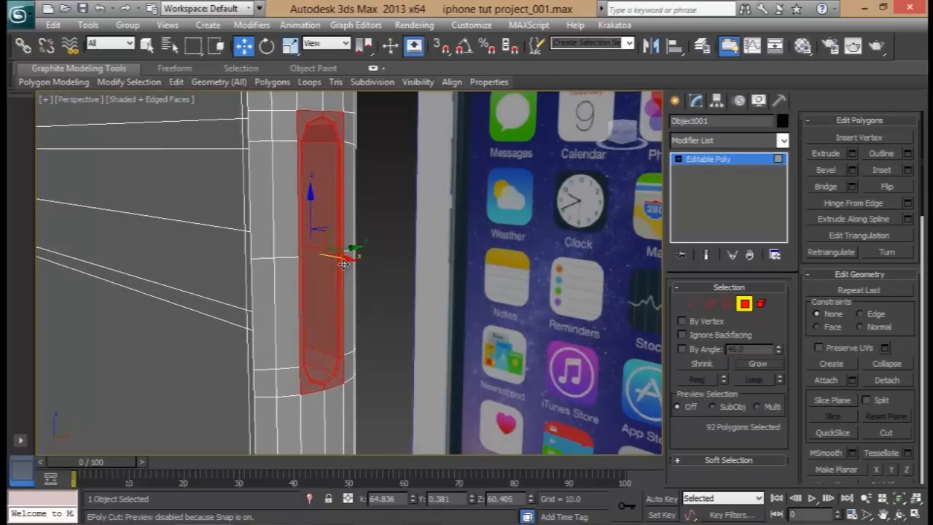
mouse_move(346, 258)
mouse_down()
mouse_move(425, 272)
mouse_move(358, 254)
mouse_move(385, 290)
mouse_move(361, 283)
mouse_move(470, 323)
mouse_move(399, 309)
mouse_move(450, 319)
mouse_move(397, 298)
mouse_move(444, 311)
mouse_up()
mouse_move(494, 191)
mouse_down()
mouse_move(497, 207)
mouse_move(587, 170)
mouse_up()
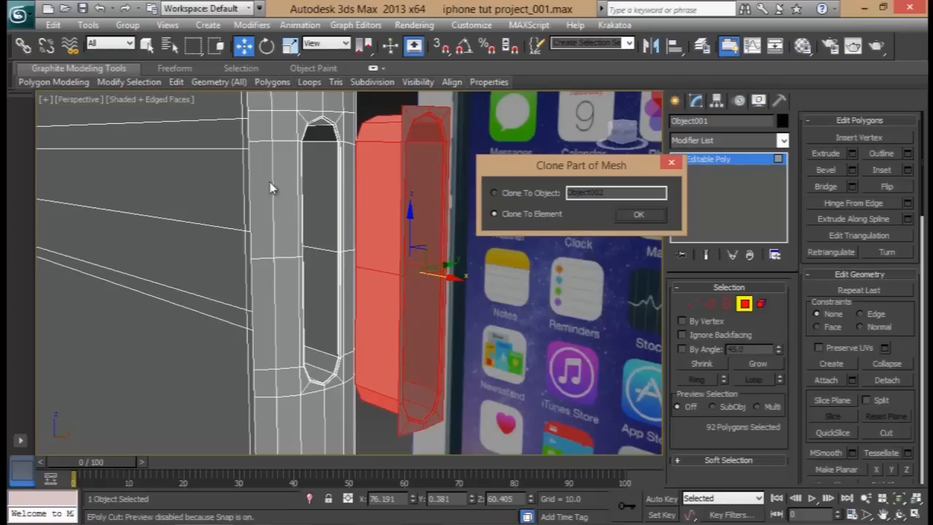
click(522, 199)
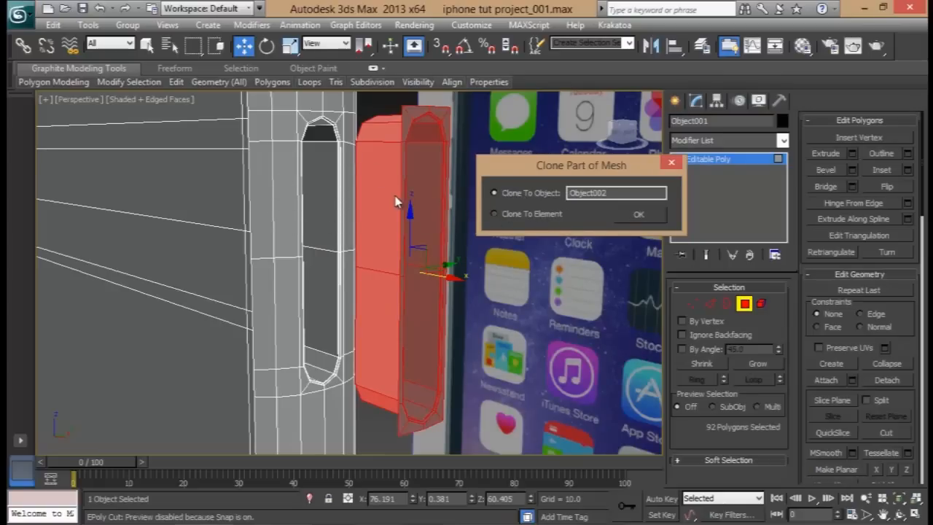
click(638, 216)
Finish polygon editing on the case, select the cloned recess piece and center its pivot to the object
mouse_move(554, 241)
alt+middle_down()
mouse_move(483, 250)
mouse_move(510, 237)
alt+middle_up()
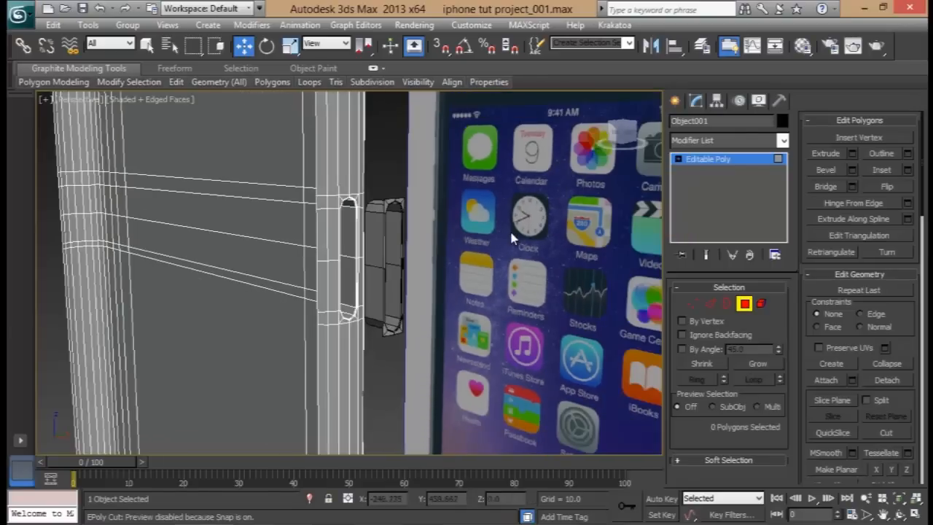
alt+middle_drag(482, 287, 503, 288)
click(748, 305)
alt+middle_drag(459, 257, 490, 254)
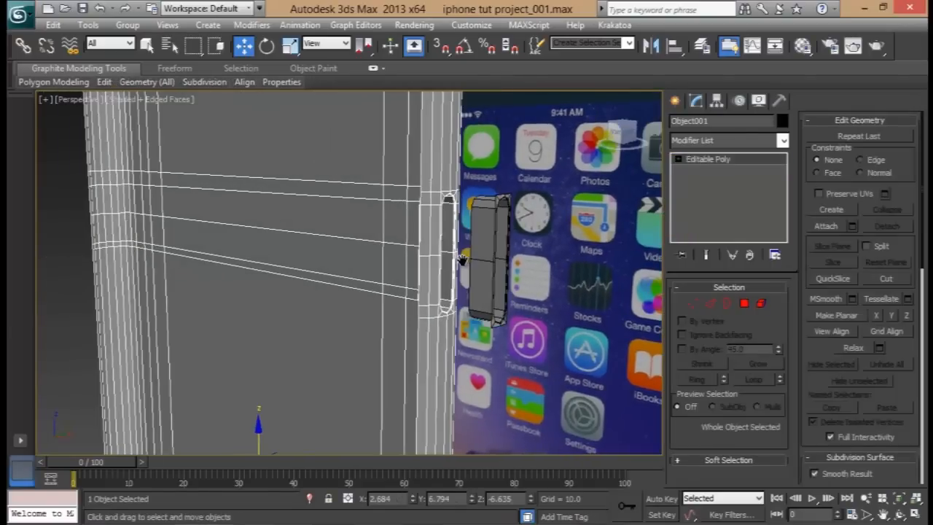
click(494, 253)
alt+middle_drag(408, 273, 444, 278)
scroll(424, 292, down, 4)
middle_drag(340, 286, 398, 260)
alt+middle_drag(369, 250, 521, 236)
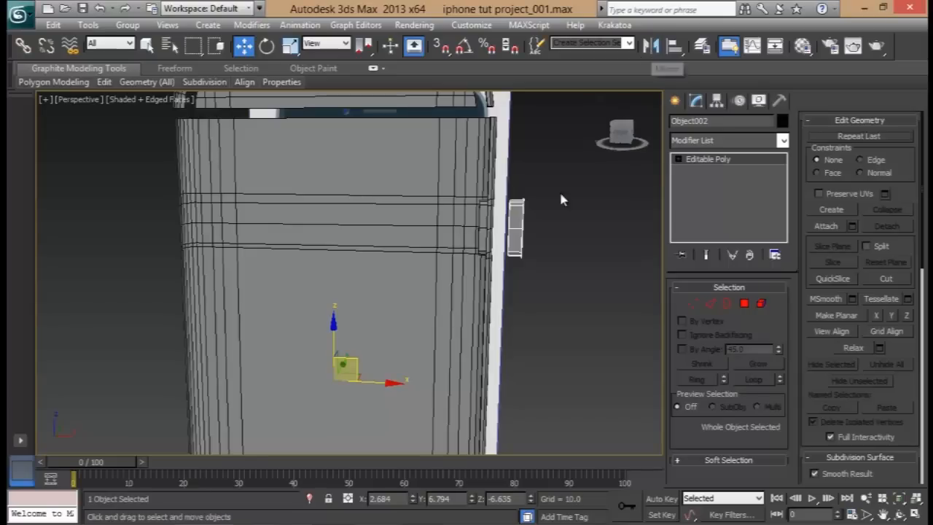
click(718, 102)
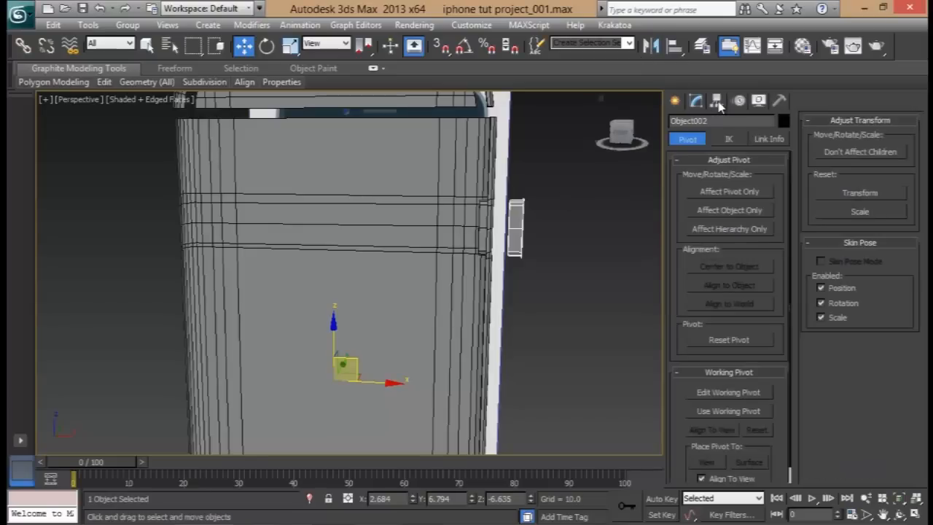
click(730, 191)
click(729, 267)
click(727, 194)
Mirror the cloned recess piece along the X axis with the No Clone option
alt+middle_drag(567, 210, 498, 242)
scroll(482, 263, up, 3)
click(650, 46)
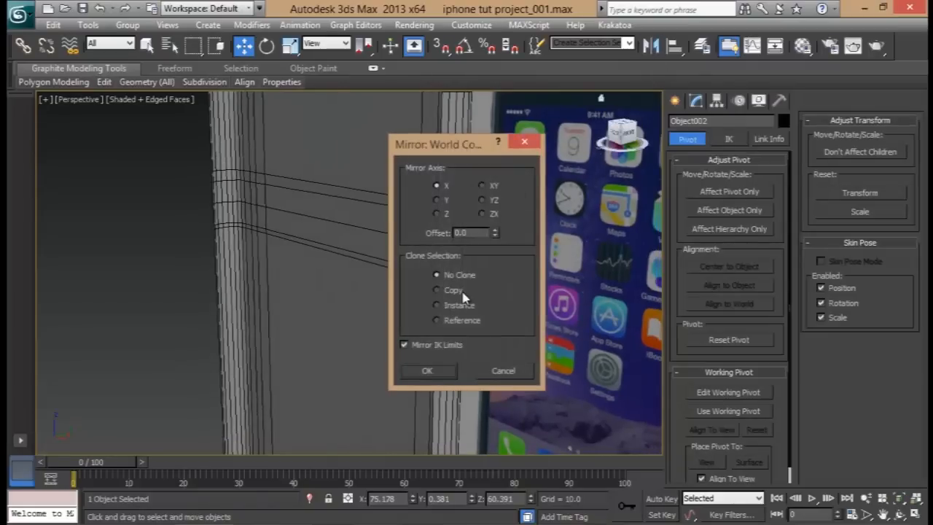
Move the mirrored recess piece along X to the opposite side of the case, fitting it against the surface at about X -57.257
alt+middle_drag(381, 275, 405, 253)
drag(405, 253, 276, 241)
alt+middle_drag(276, 240, 350, 277)
scroll(276, 264, up, 4)
scroll(276, 264, up, 3)
alt+middle_drag(276, 263, 320, 358)
scroll(187, 256, up, 3)
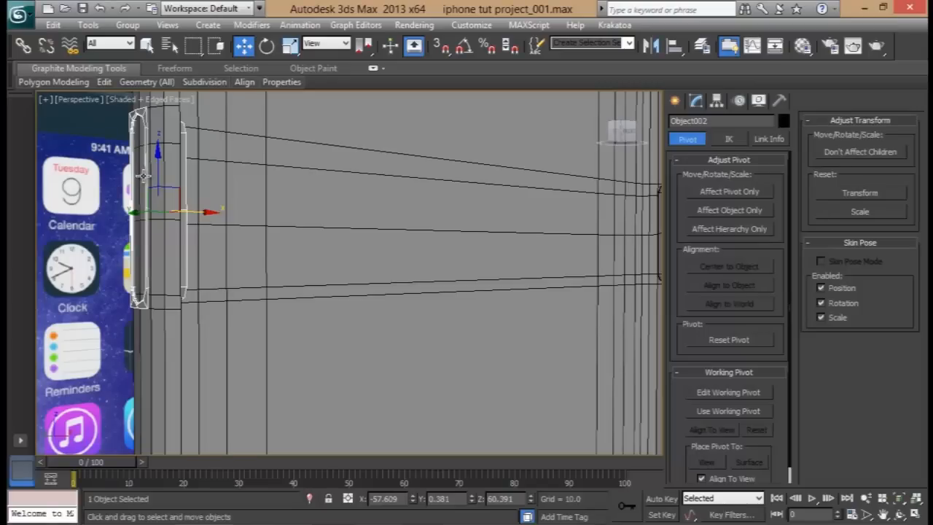
alt+middle_drag(143, 175, 281, 240)
scroll(389, 256, up, 3)
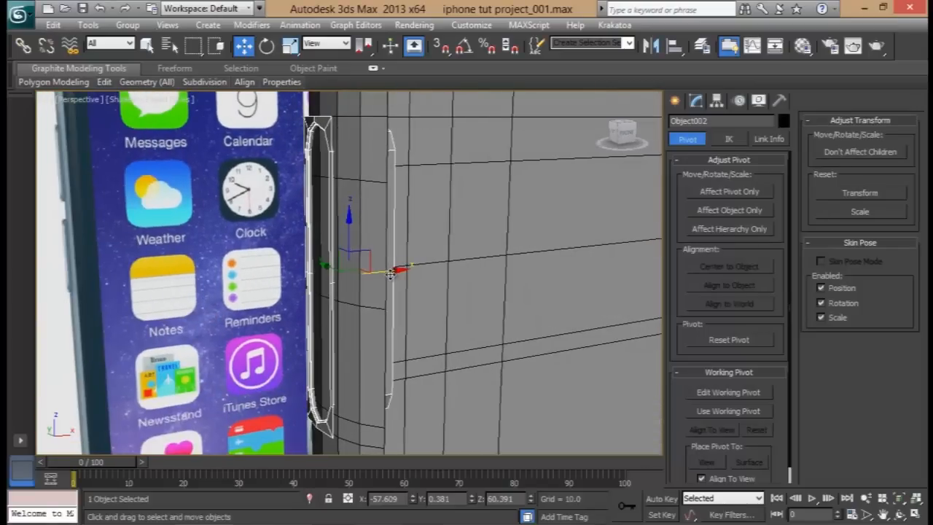
alt+middle_drag(431, 308, 492, 305)
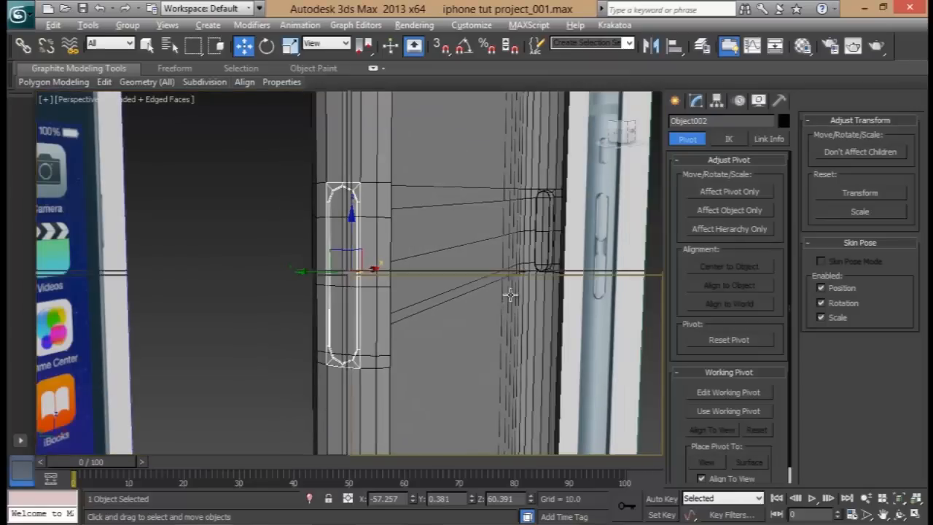
Shade the Left view and make the case see-through so the side reference image shows behind it
key(alt+w)
middle_click(240, 350)
key(alt+w)
middle_drag(287, 326, 298, 314)
scroll(298, 314, down, 1)
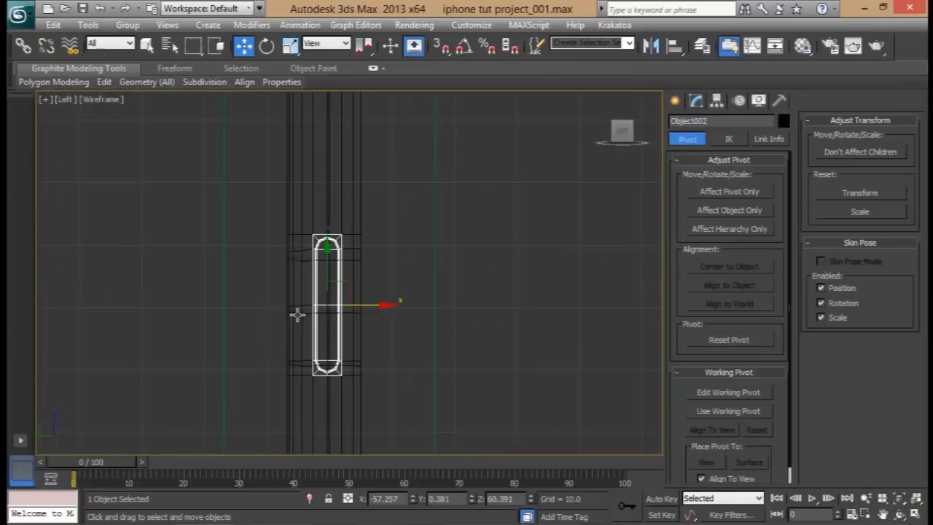
key(F3)
click(345, 212)
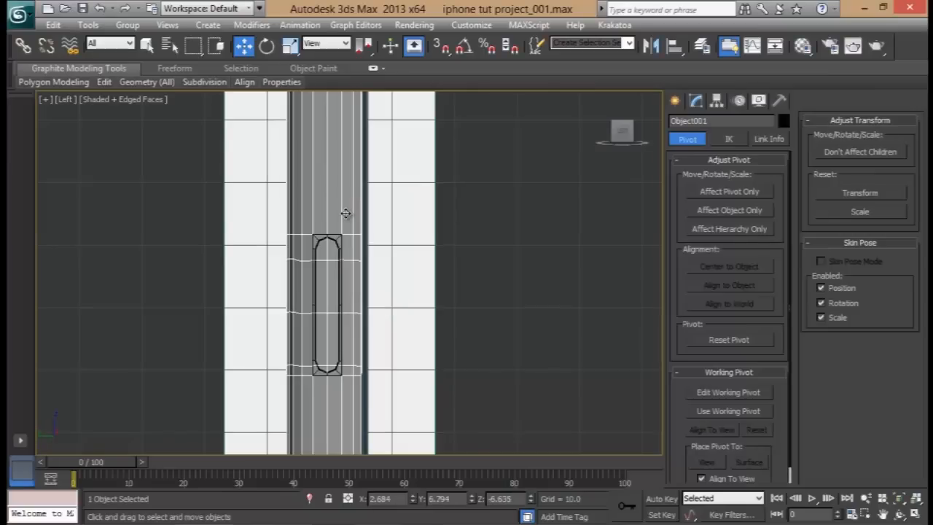
scroll(409, 244, up, 5)
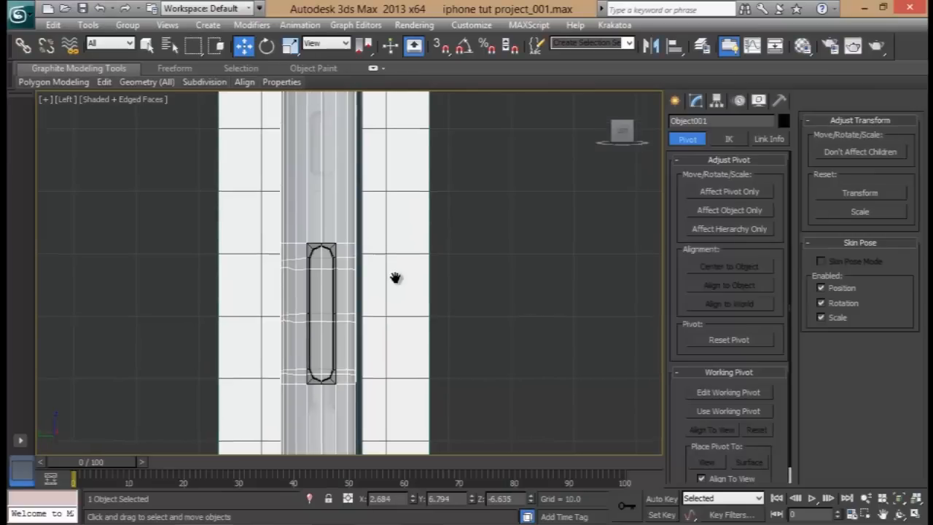
scroll(359, 357, down, 5)
Stretch the recess piece downward along the side reference by moving its bottom-end vertices down
middle_drag(339, 298, 340, 373)
scroll(333, 293, up, 4)
middle_drag(333, 294, 329, 218)
click(323, 173)
click(696, 101)
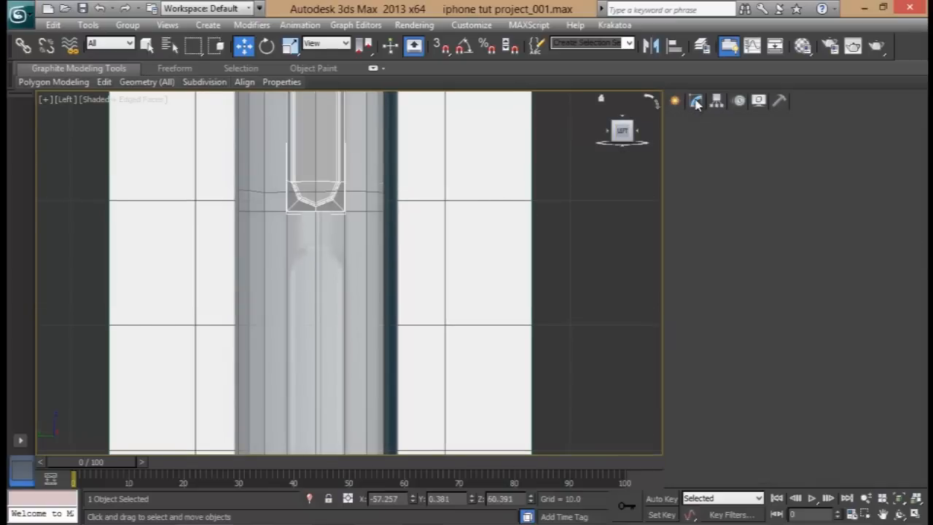
click(692, 304)
drag(266, 162, 353, 314)
middle_drag(353, 313, 359, 290)
drag(321, 123, 327, 302)
middle_drag(328, 302, 319, 207)
drag(319, 208, 320, 276)
Move the middle row of vertices of the recess piece down about 9.689 and finish vertex editing
scroll(373, 231, down, 3)
middle_drag(357, 236, 342, 306)
drag(352, 224, 252, 254)
drag(319, 188, 312, 249)
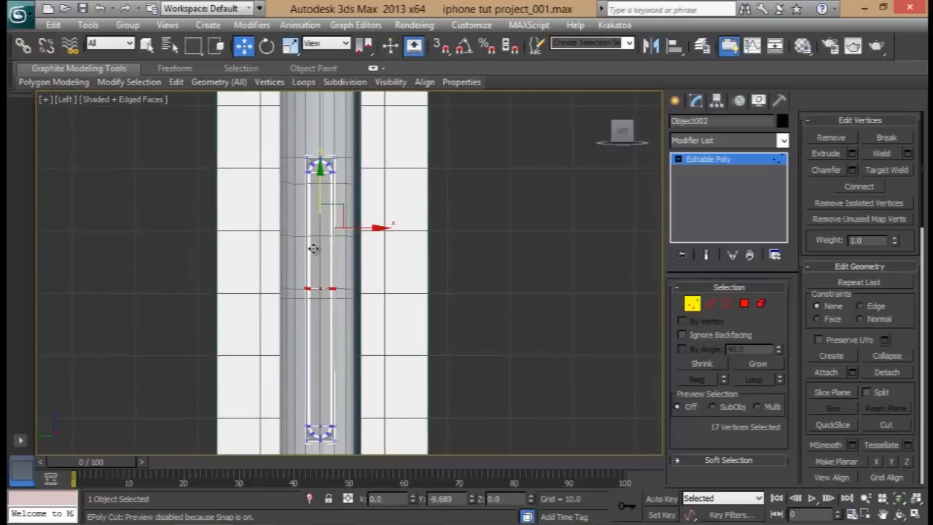
middle_drag(379, 270, 379, 235)
key(alt+w)
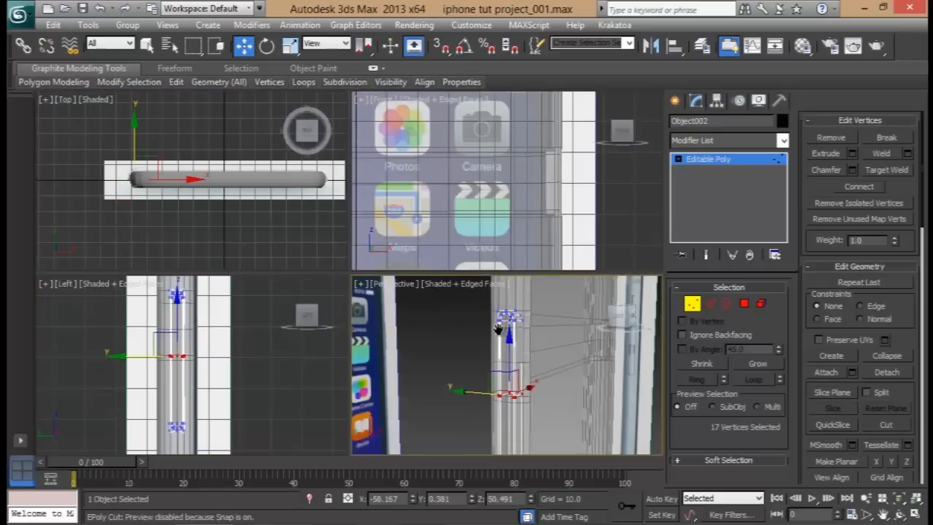
middle_click(481, 337)
key(alt+w)
alt+middle_drag(481, 331, 525, 334)
click(692, 304)
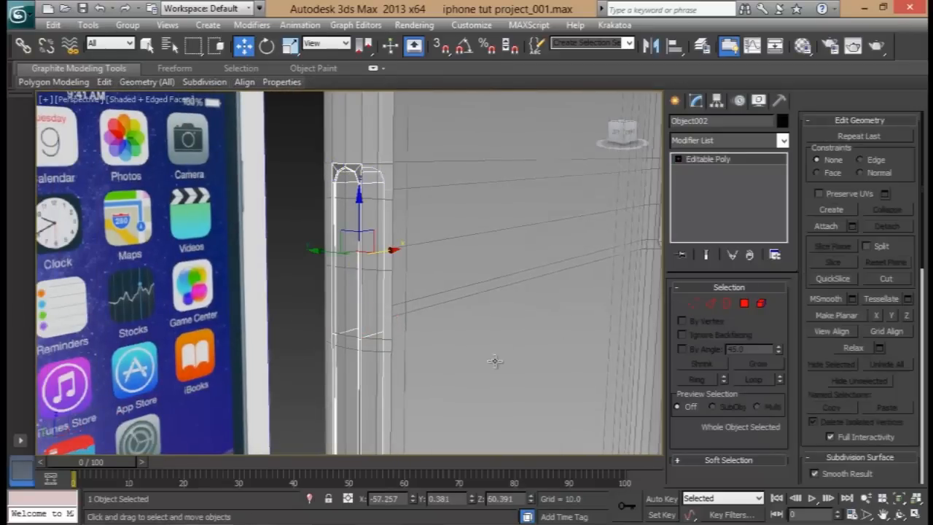
Examine how the stretched recess piece lines up with the edge loops on the case's side
click(376, 122)
scroll(440, 270, down, 3)
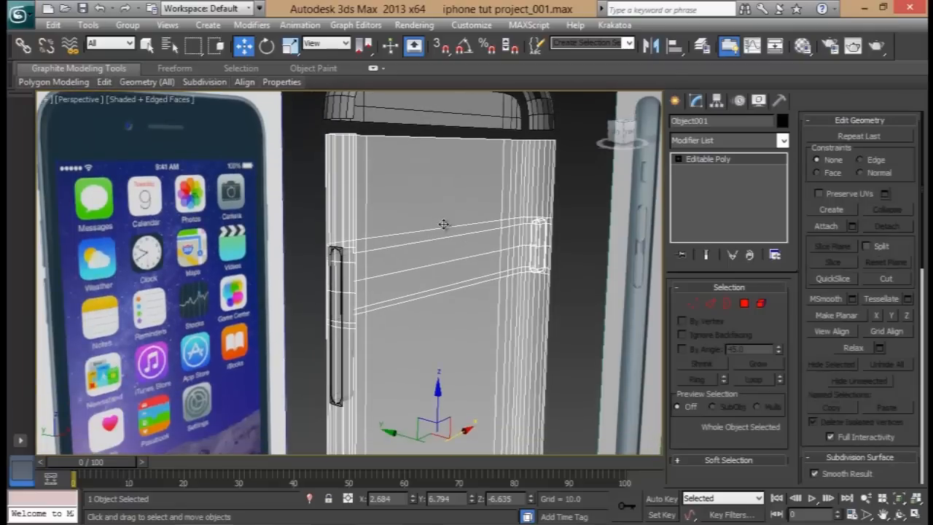
scroll(443, 222, up, 4)
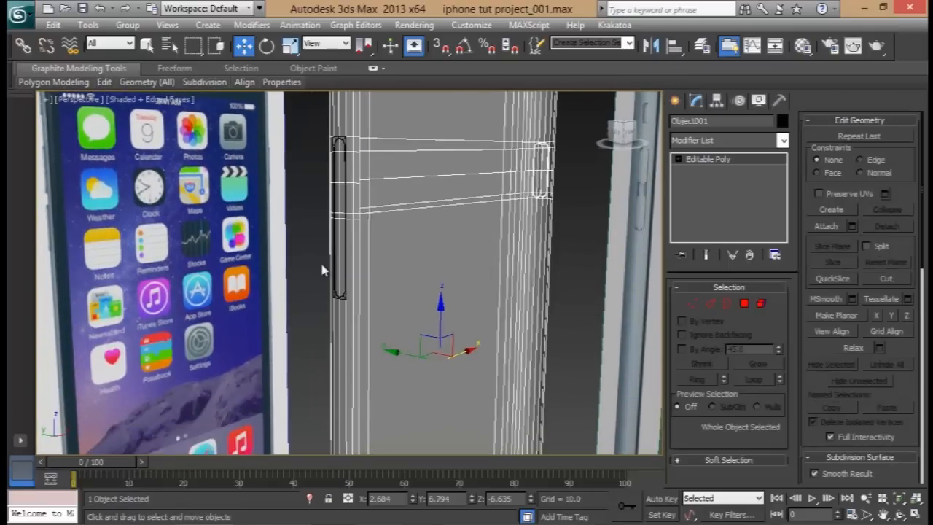
click(330, 277)
alt+middle_drag(354, 177, 354, 242)
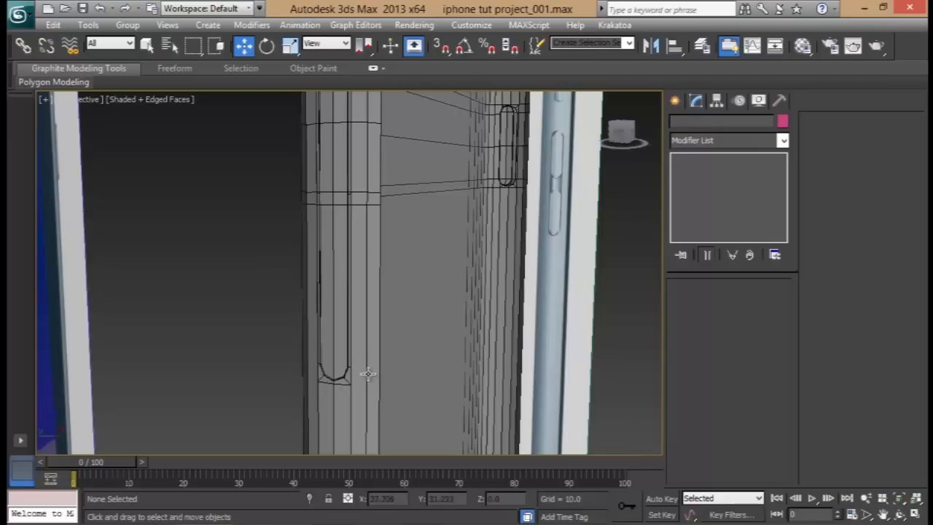
Connect the case's long vertical edges below the recess piece with 1 segment and raise the new loop level with the piece's lower end
alt+middle_drag(327, 375, 340, 265)
click(340, 264)
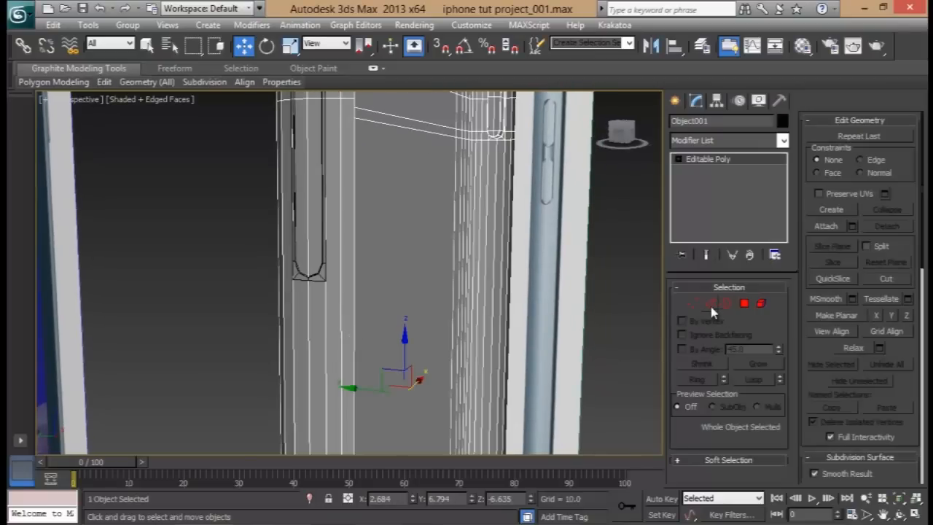
click(711, 304)
drag(162, 350, 162, 348)
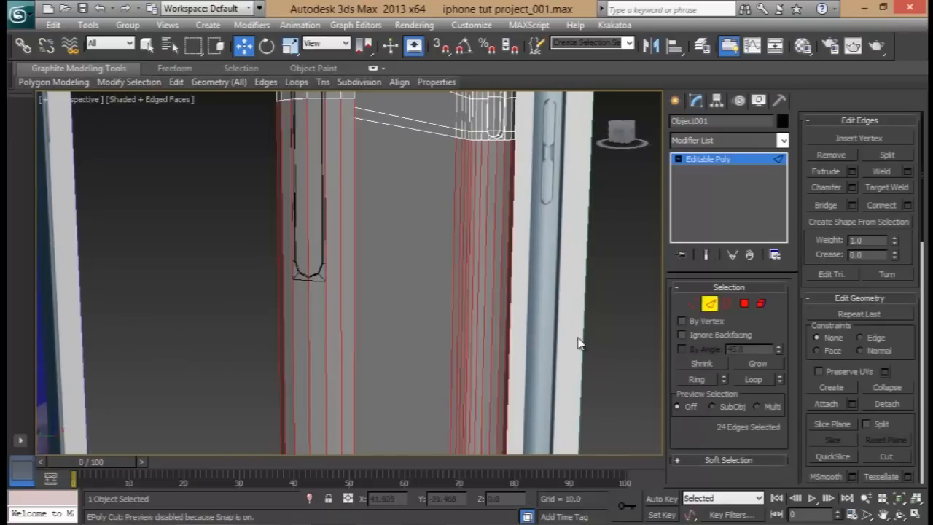
click(907, 204)
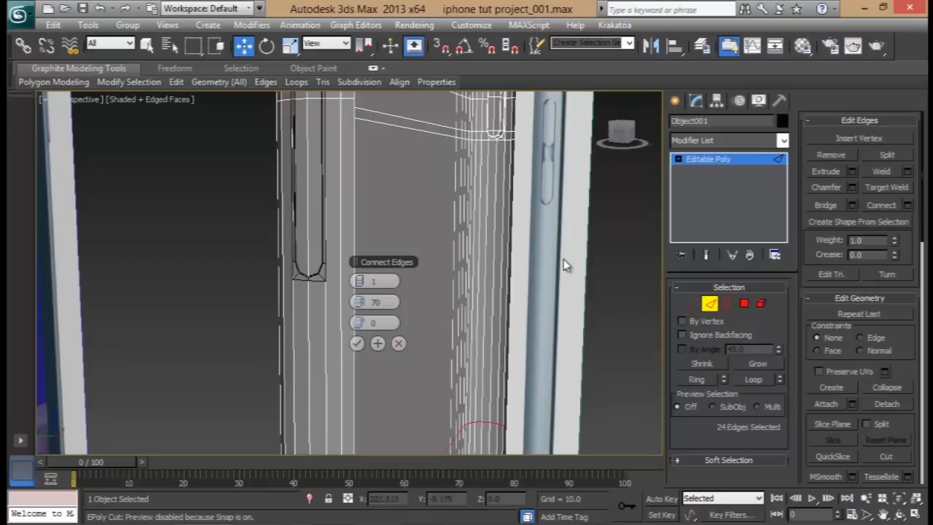
click(355, 340)
middle_drag(436, 362, 430, 321)
drag(416, 423, 403, 162)
Connect the recess piece's long edges above its middle row with 1 segment and raise the new edges to the case's adjacent loop
middle_drag(346, 200, 381, 396)
middle_drag(370, 323, 375, 330)
scroll(375, 330, down, 3)
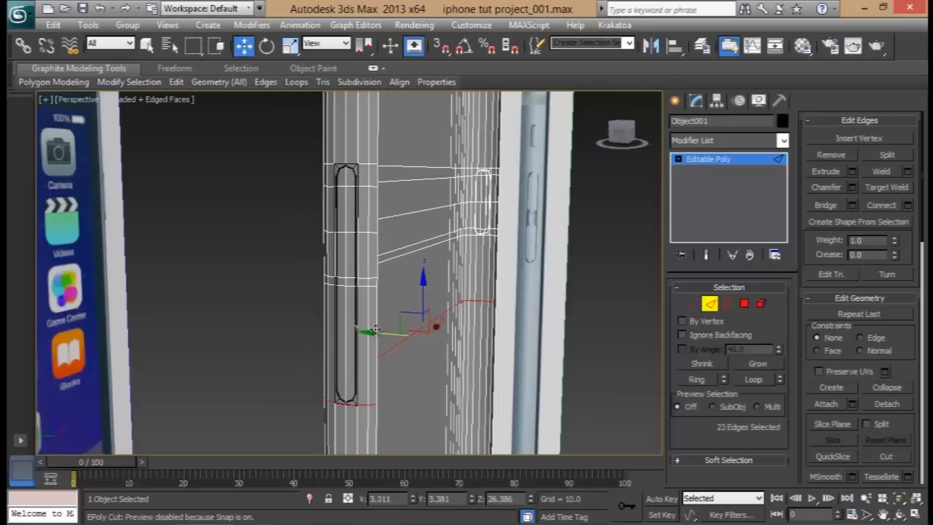
middle_drag(359, 163, 378, 291)
scroll(358, 228, up, 3)
scroll(379, 228, up, 3)
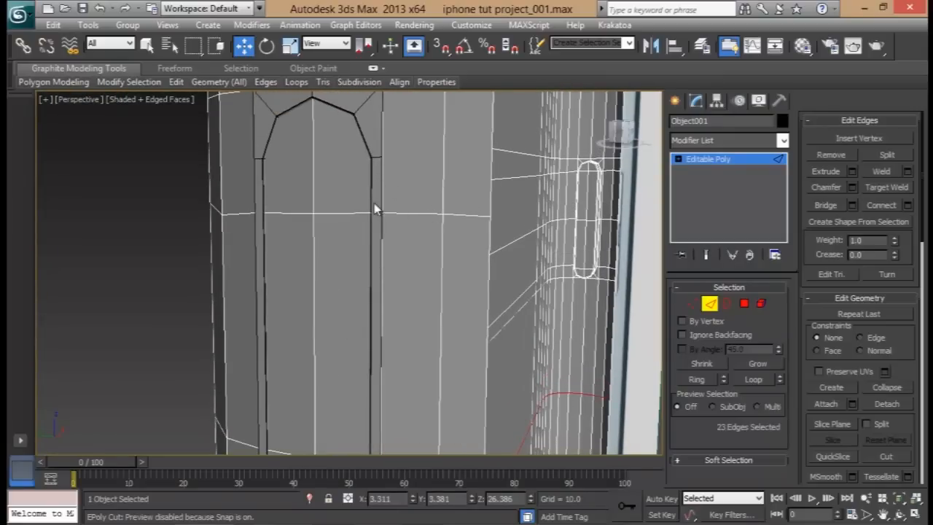
key(2)
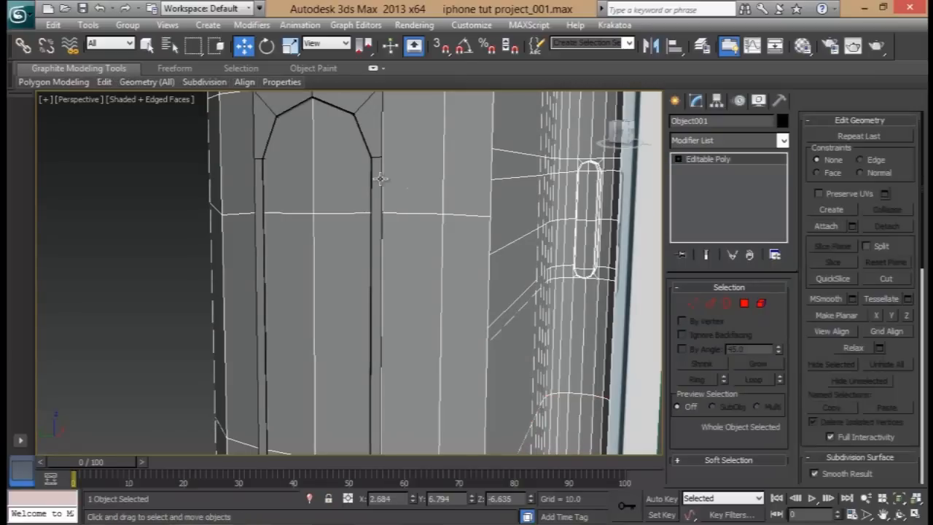
click(369, 177)
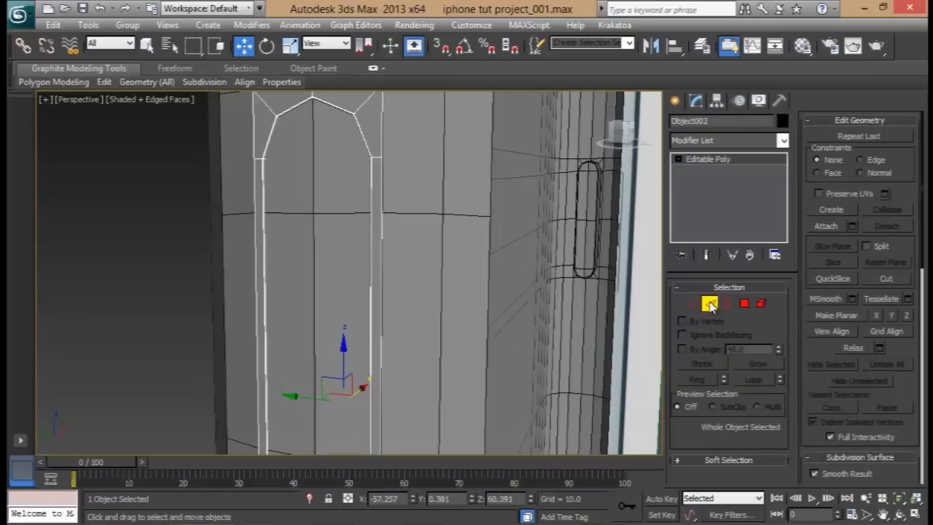
click(711, 305)
click(379, 284)
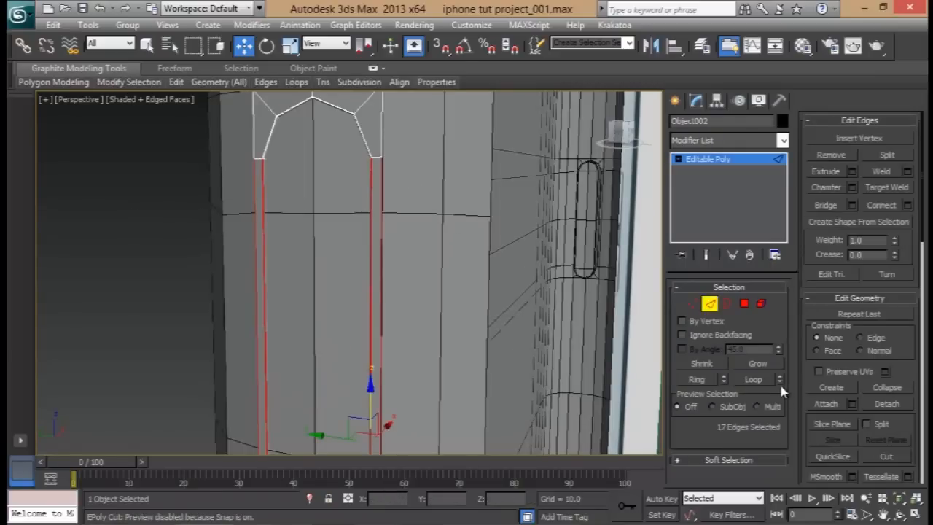
click(909, 208)
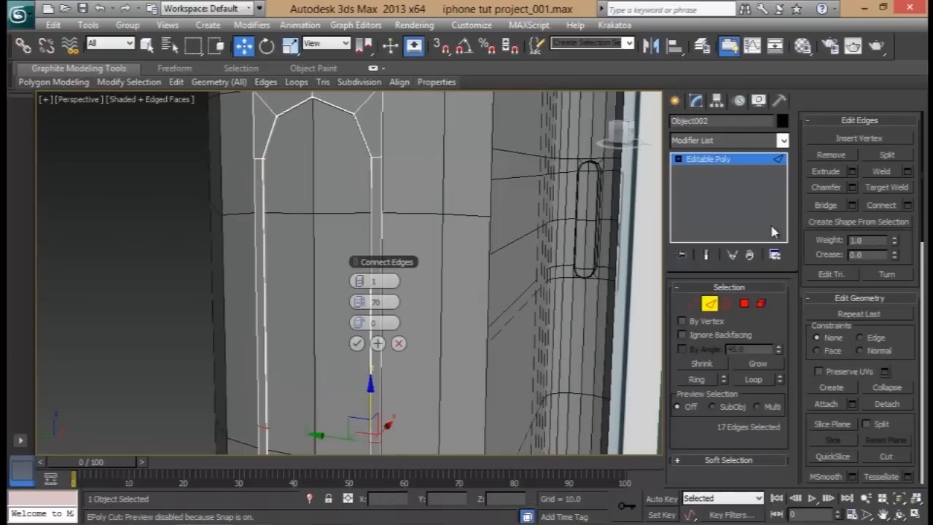
click(358, 340)
drag(335, 370, 338, 199)
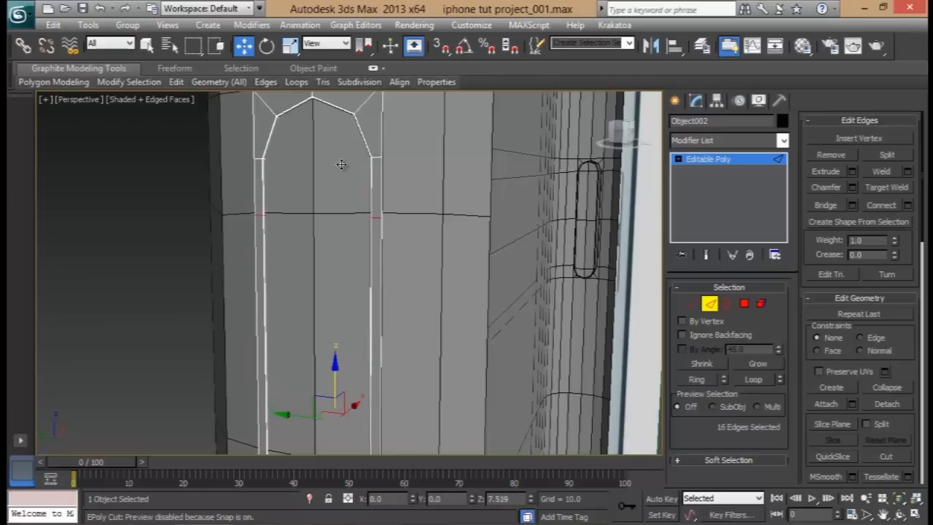
Connect the recess piece's long edges below its middle row and raise the new edges to the case's adjacent loop, then finish edge editing
scroll(342, 159, down, 5)
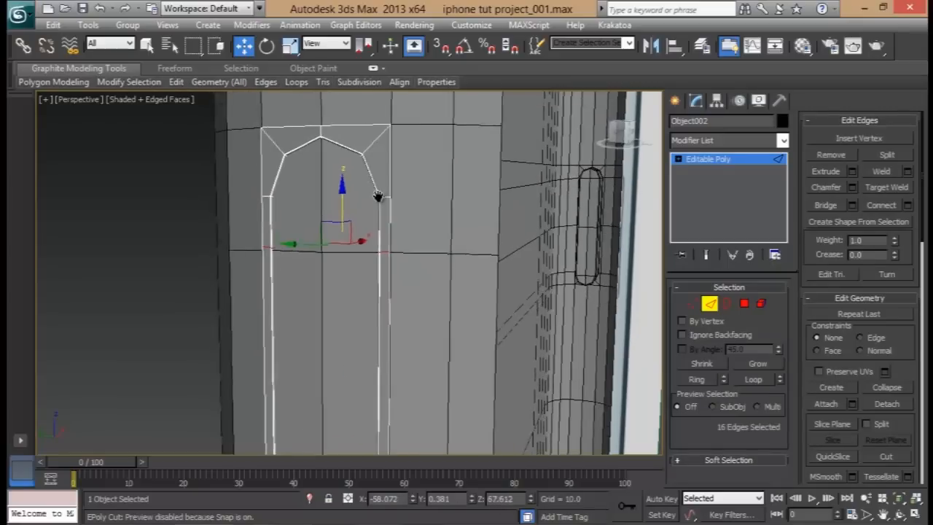
scroll(435, 364, up, 5)
middle_drag(444, 186, 381, 321)
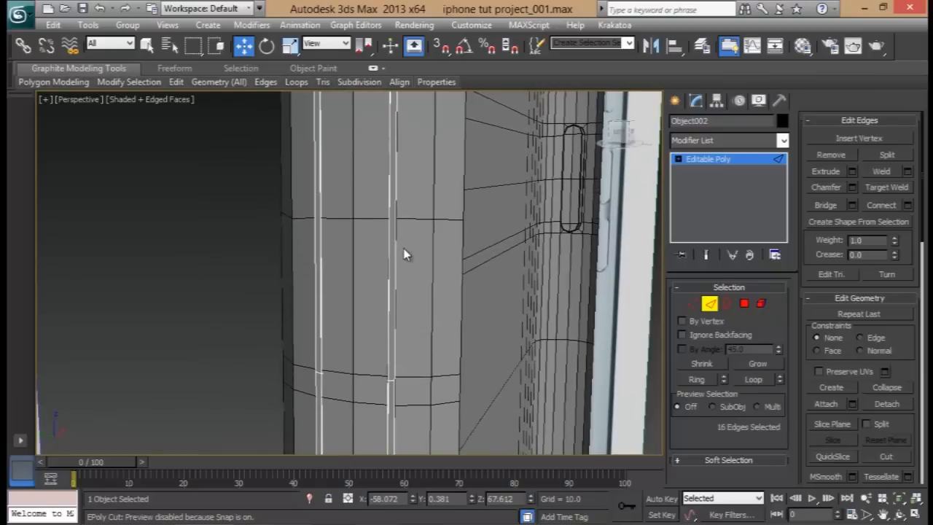
drag(244, 249, 244, 249)
click(908, 205)
click(356, 343)
middle_drag(357, 343, 422, 250)
key(ctrl+z)
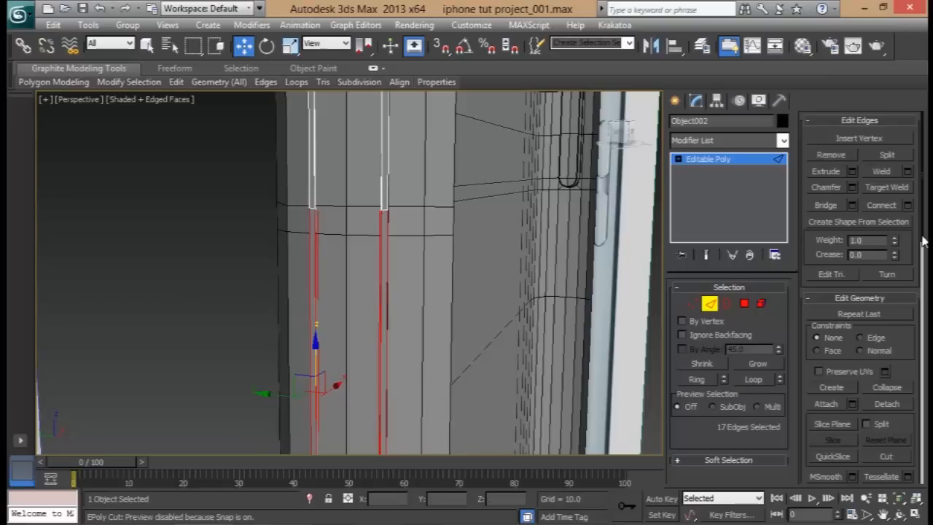
click(908, 205)
click(357, 341)
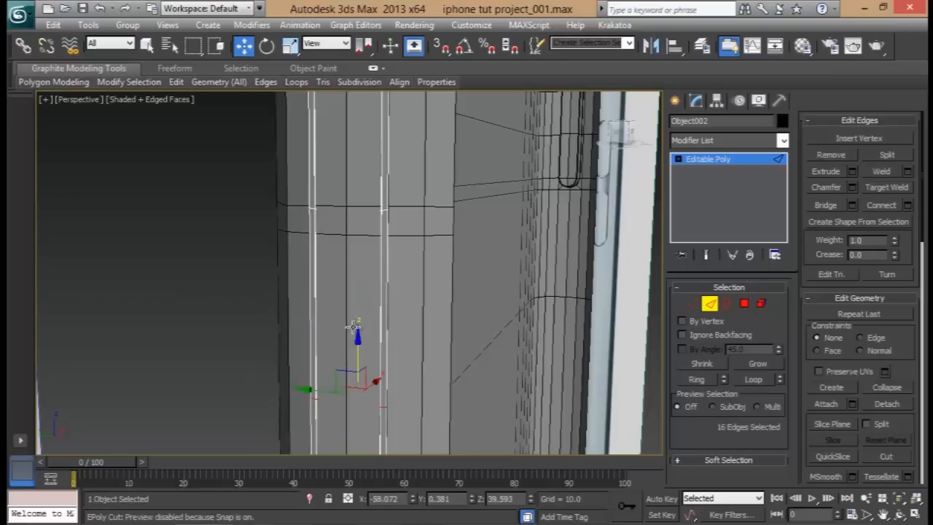
drag(368, 183, 368, 183)
middle_drag(397, 401, 384, 258)
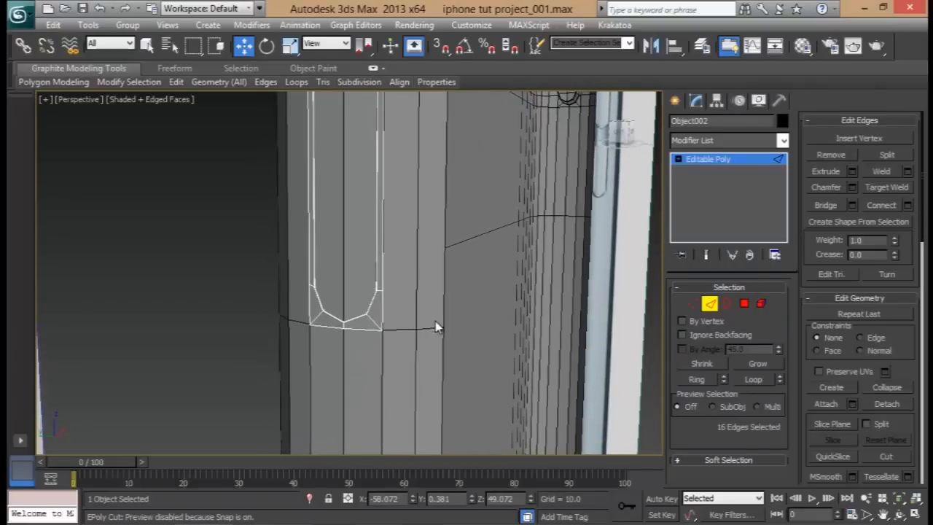
middle_drag(399, 318, 409, 343)
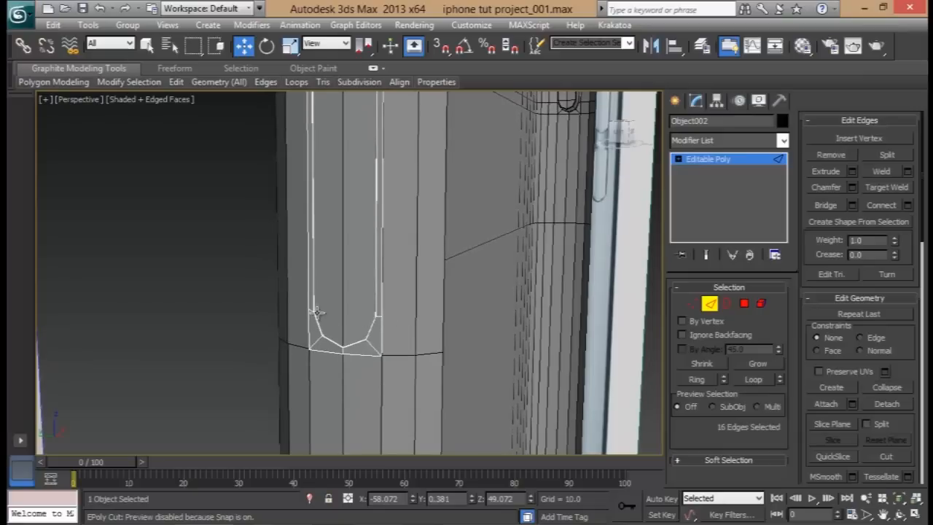
click(710, 305)
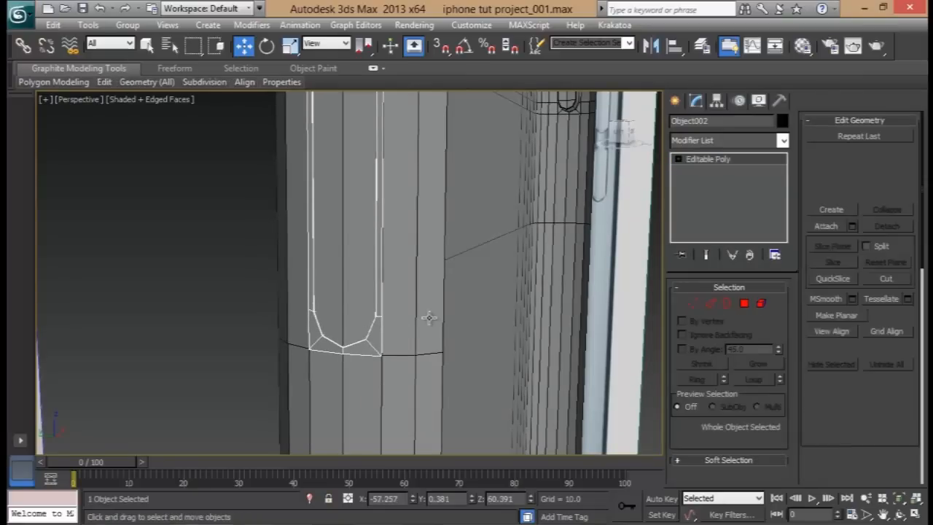
Add a loop around the case between its two lowest loops and lower it to where the recess's lower rounded end begins
click(710, 304)
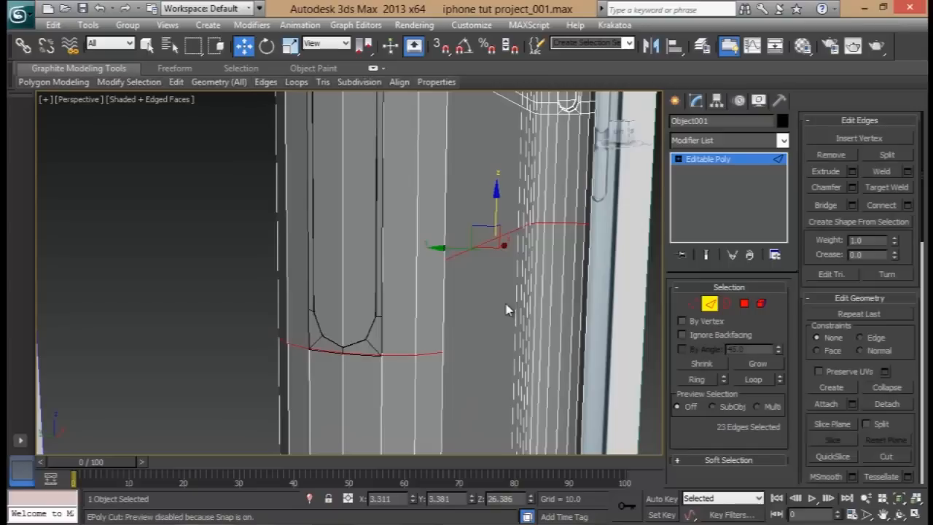
click(445, 226)
click(696, 379)
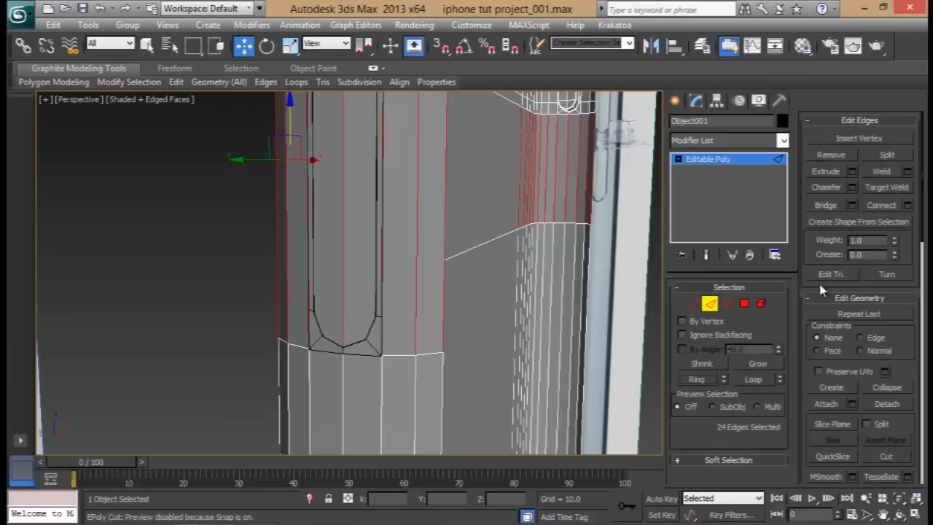
click(908, 207)
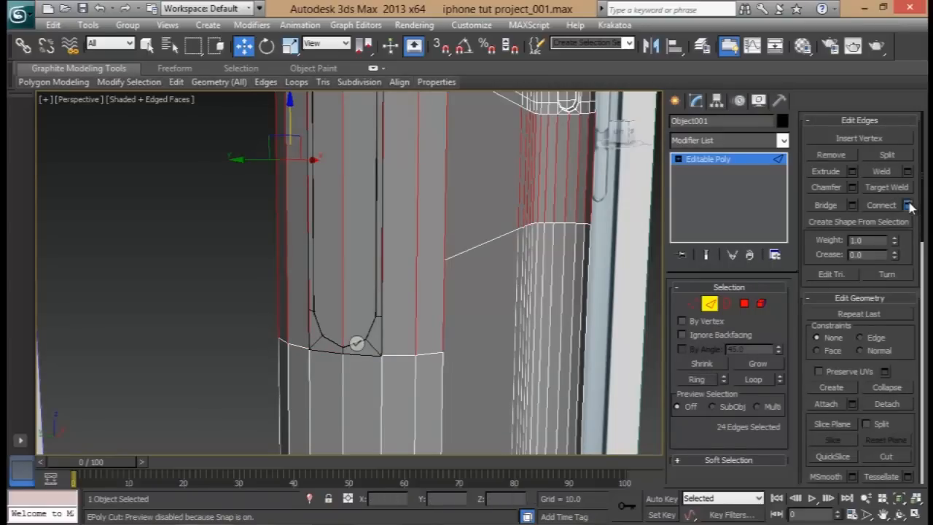
click(358, 345)
drag(501, 124, 486, 190)
Select the ring of vertical case edges crossing the recess's upper rounded end, leaving out the edges around the opposite button
scroll(486, 190, down, 3)
middle_drag(486, 190, 422, 281)
scroll(393, 289, up, 5)
middle_drag(484, 320, 367, 289)
click(437, 274)
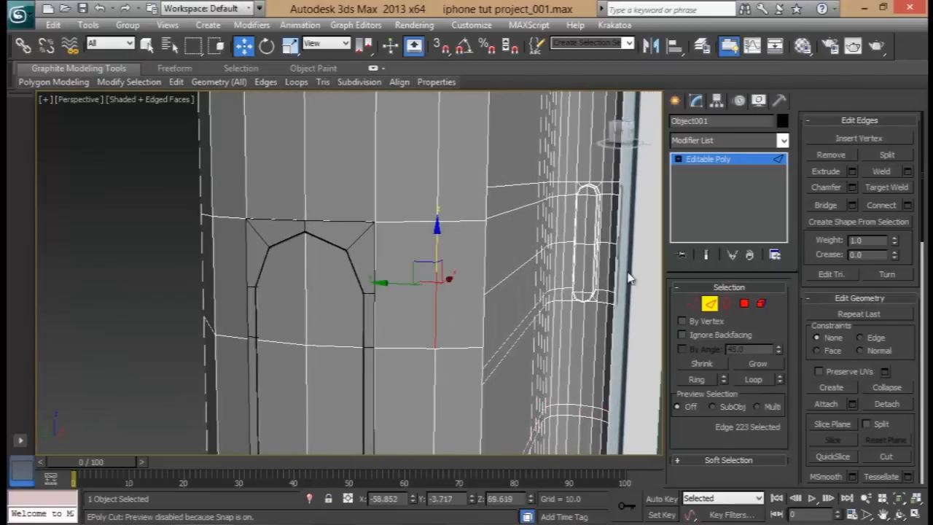
click(696, 379)
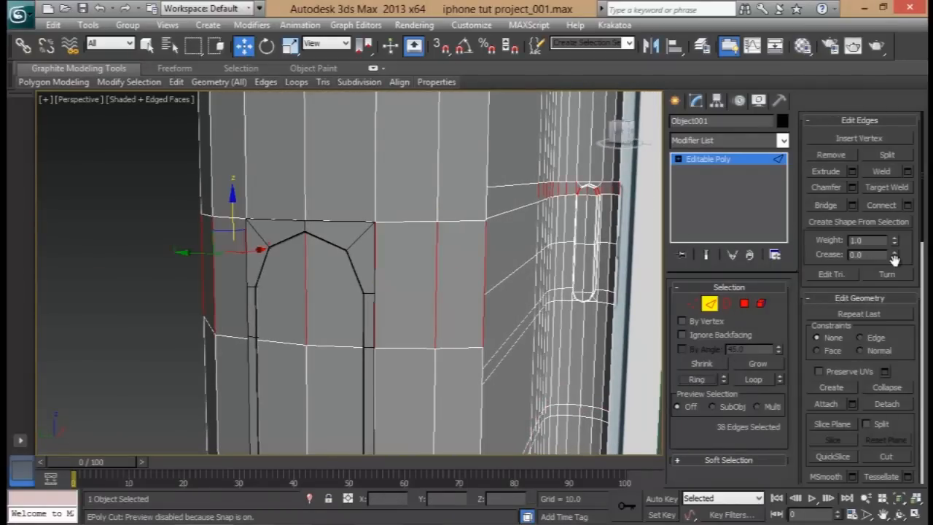
click(598, 192)
alt+middle_drag(598, 193, 482, 182)
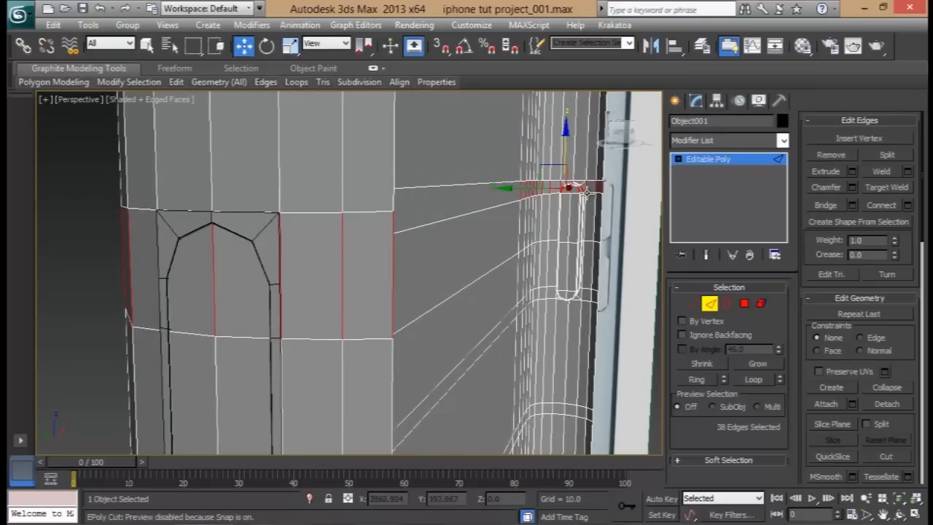
middle_drag(322, 273, 356, 250)
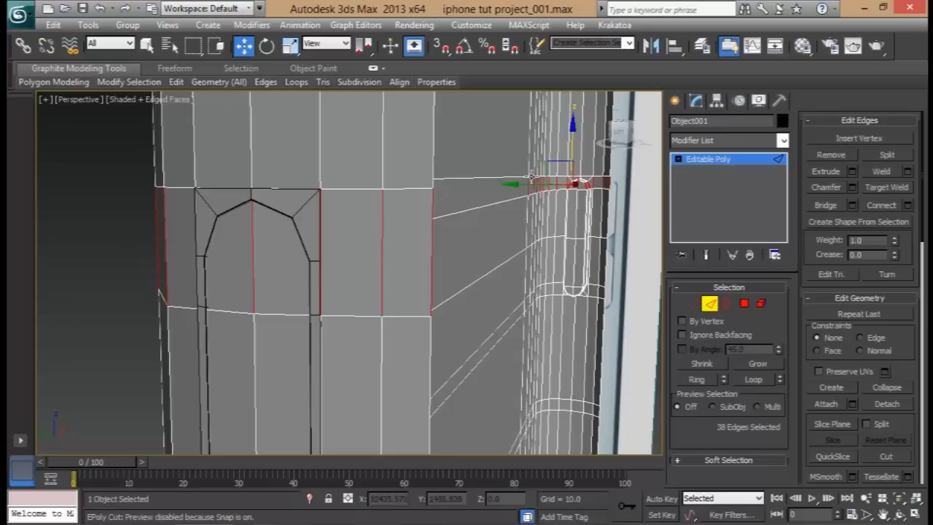
alt+drag(524, 151, 634, 233)
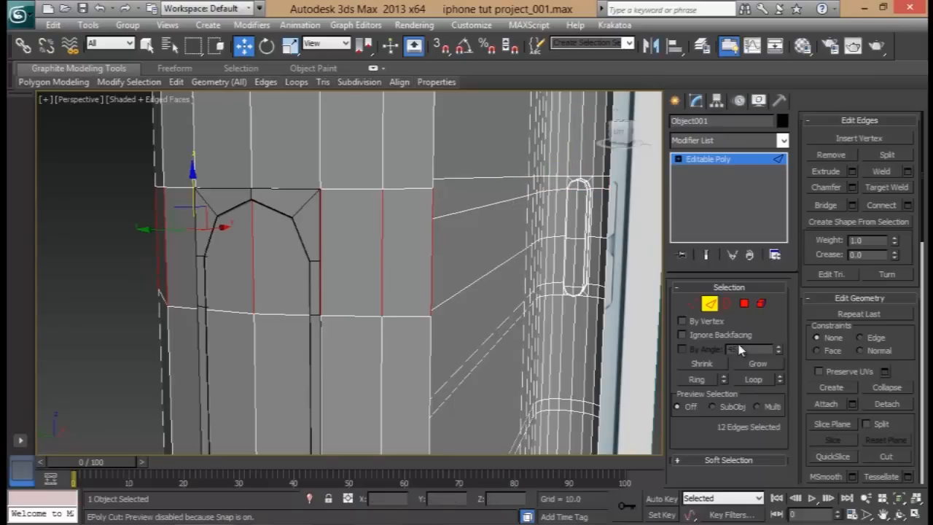
Connect the selected case edges to add a partial edge line across the recess's upper rounded end
click(909, 206)
click(357, 340)
middle_drag(340, 238, 503, 266)
scroll(338, 256, down, 4)
middle_drag(219, 257, 318, 256)
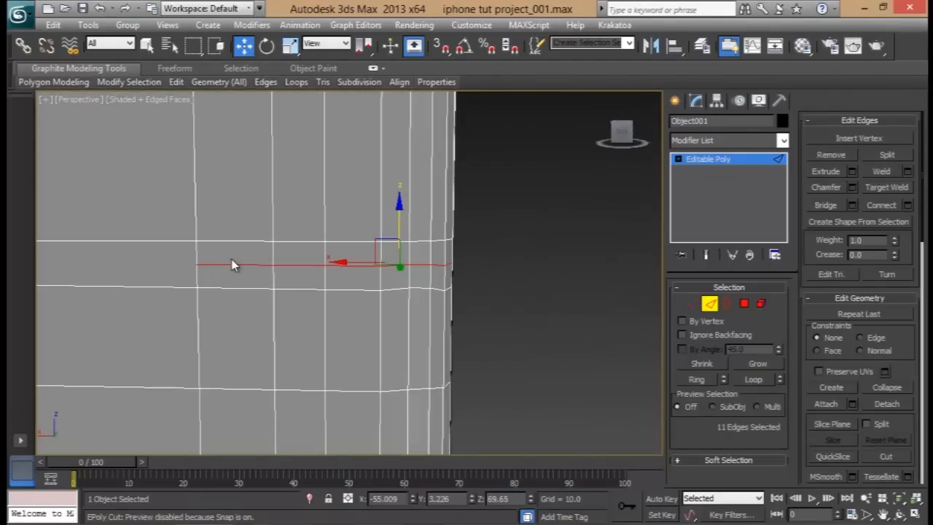
alt+middle_drag(404, 267, 246, 277)
scroll(441, 306, up, 3)
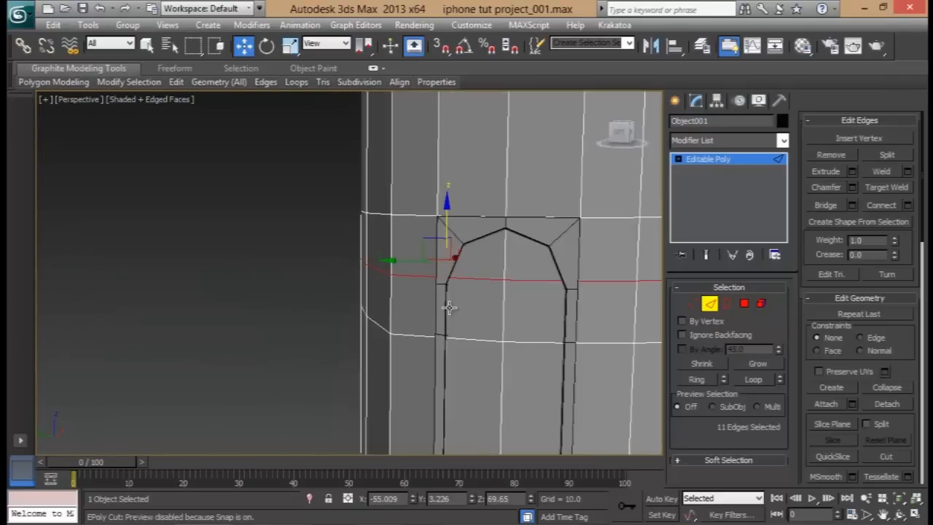
middle_drag(450, 307, 420, 305)
Delete all case polygons covering the recess opening, from its upper rounded end down to its lower one
click(744, 304)
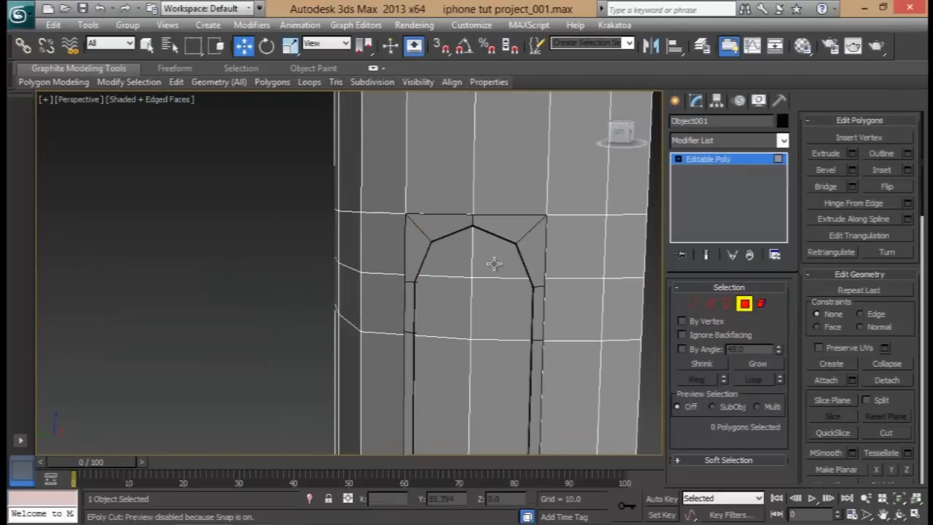
click(457, 262)
ctrl+click(489, 258)
ctrl+click(445, 303)
ctrl+click(496, 325)
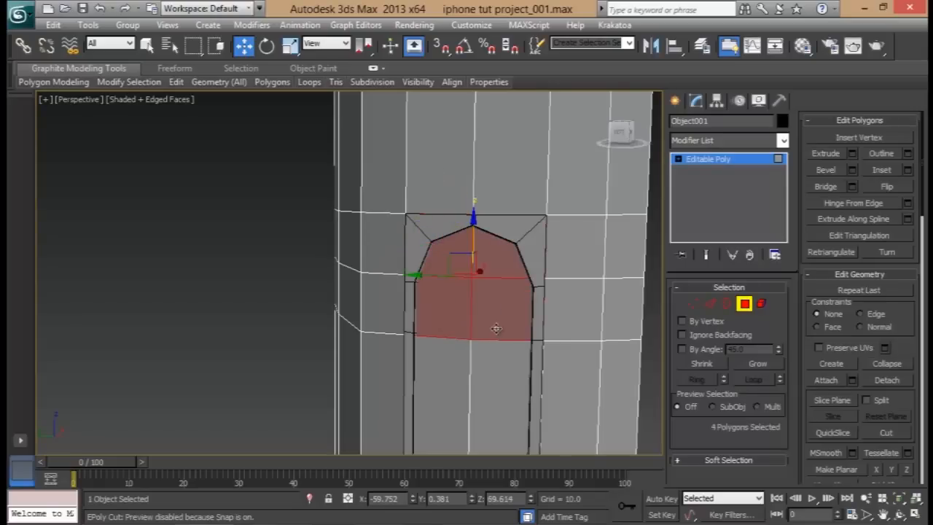
middle_drag(459, 406, 460, 271)
ctrl+click(458, 272)
ctrl+click(508, 290)
middle_drag(514, 406, 516, 270)
scroll(509, 317, down, 3)
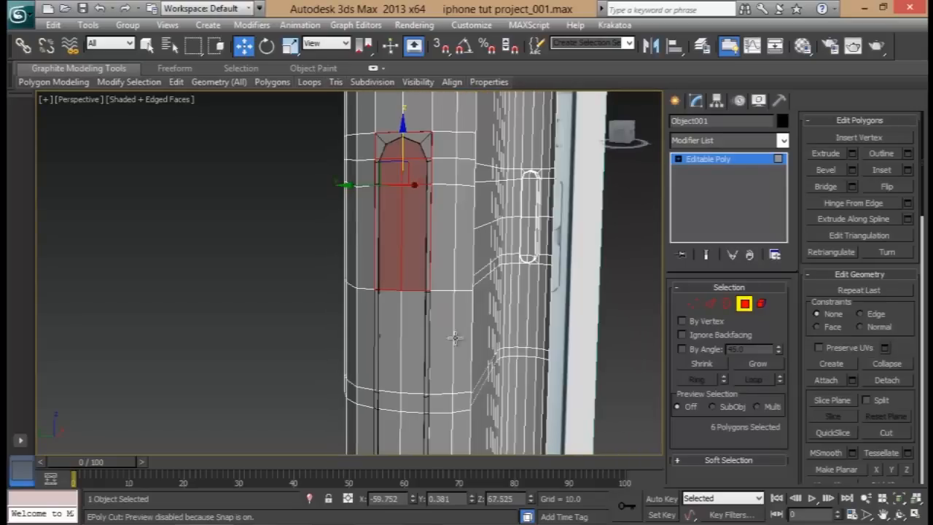
middle_drag(456, 339, 489, 254)
ctrl+click(429, 263)
ctrl+click(451, 263)
ctrl+click(420, 315)
ctrl+click(448, 313)
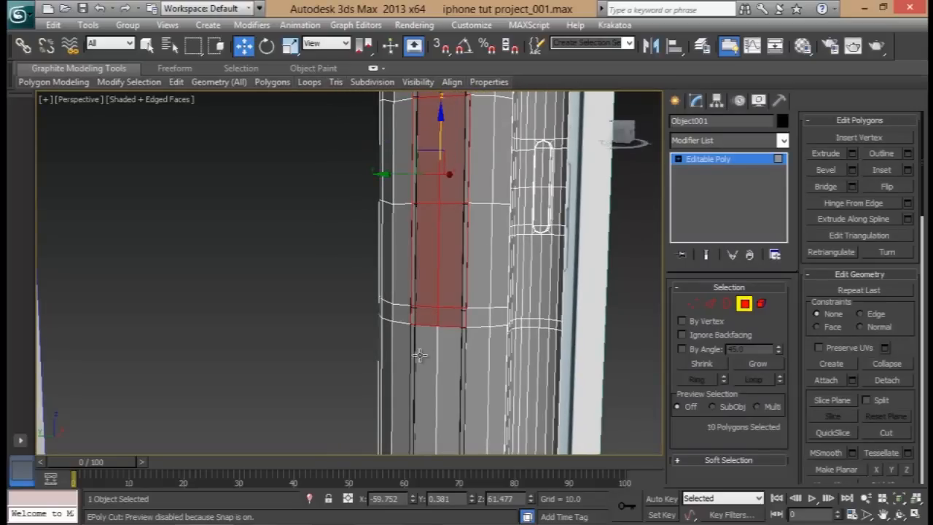
ctrl+click(421, 357)
ctrl+click(452, 360)
middle_drag(453, 363, 502, 252)
scroll(502, 252, up, 3)
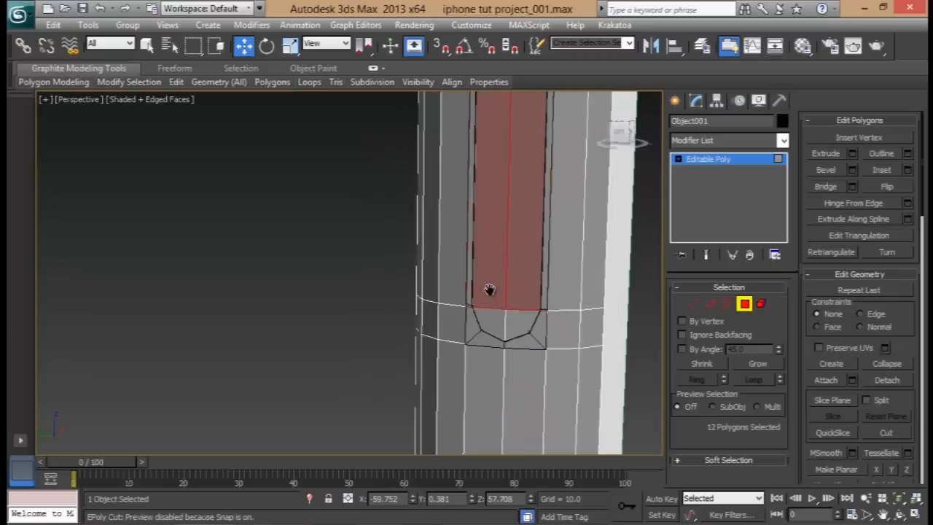
ctrl+click(468, 294)
ctrl+click(500, 290)
key(ctrl+d)
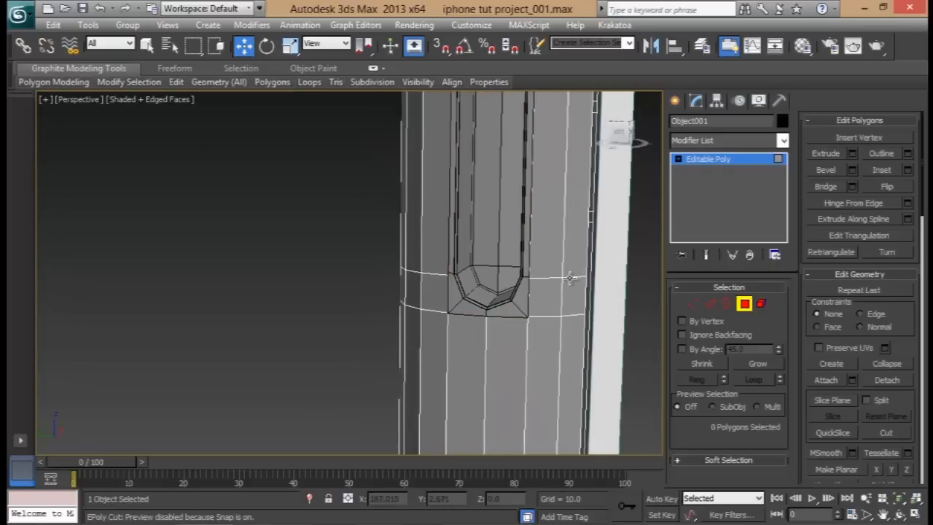
Attach the recess piece to the case mesh
alt+middle_drag(519, 272, 583, 292)
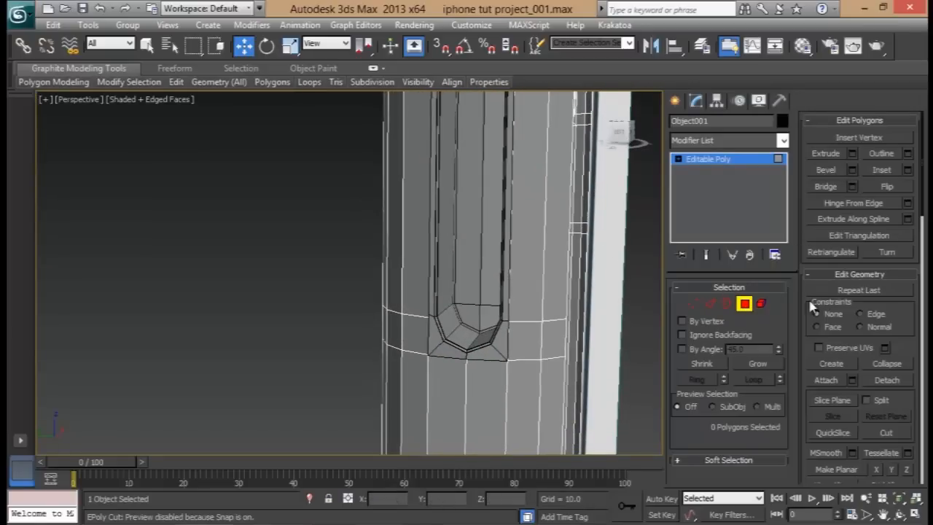
click(825, 380)
click(477, 261)
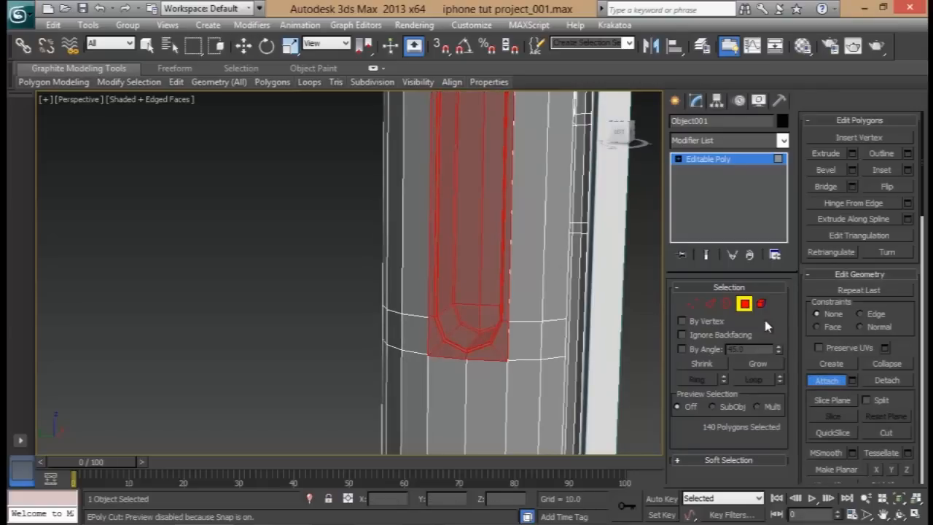
Weld the two overlapping seam vertices beside the start of the recess's lower rounded end, using a 5.254 weld threshold
click(744, 303)
click(691, 304)
scroll(483, 302, up, 4)
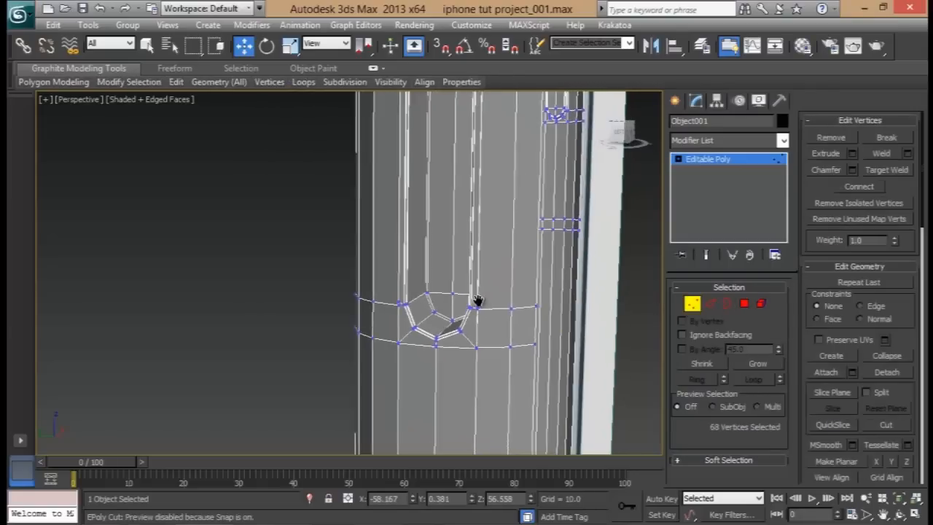
drag(410, 272, 430, 318)
alt+middle_drag(438, 318, 518, 326)
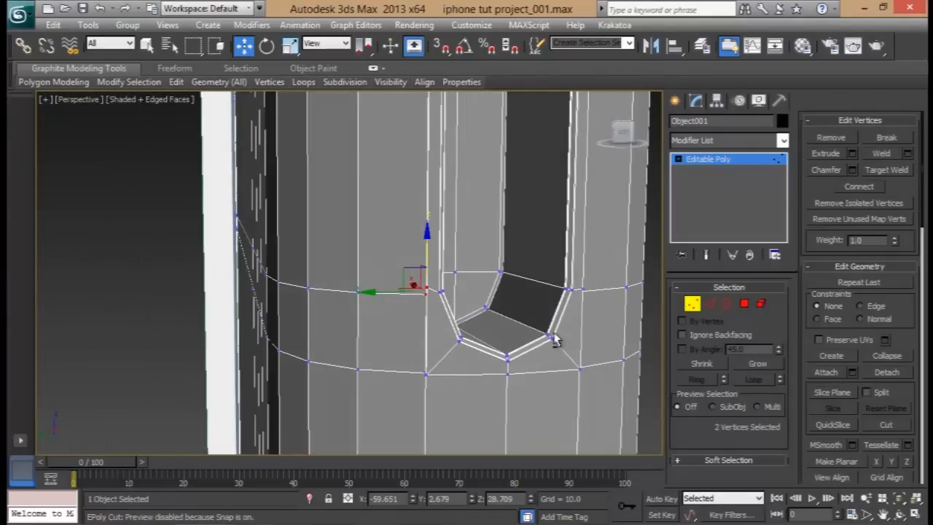
click(908, 154)
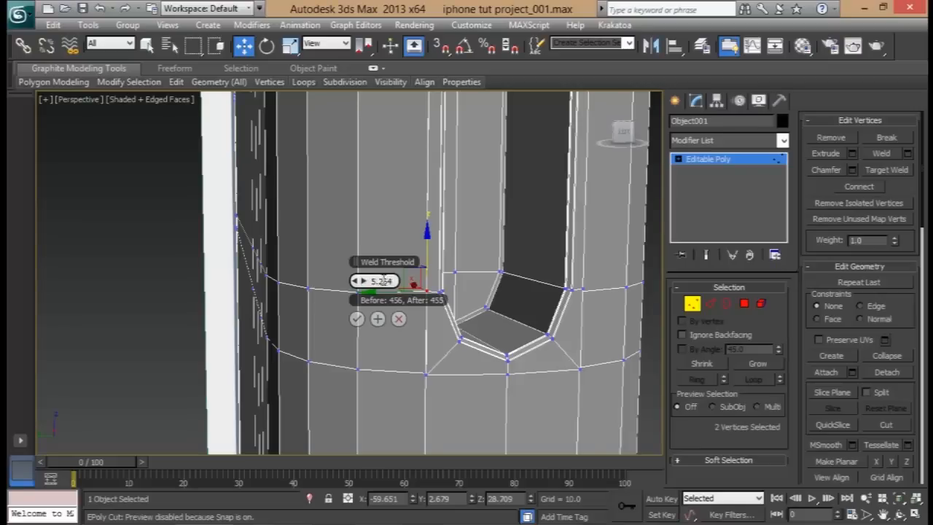
click(357, 319)
Weld the overlapping seam vertices on the edge line beneath the recess, at the nearer lower corner and the centre
drag(411, 369, 437, 397)
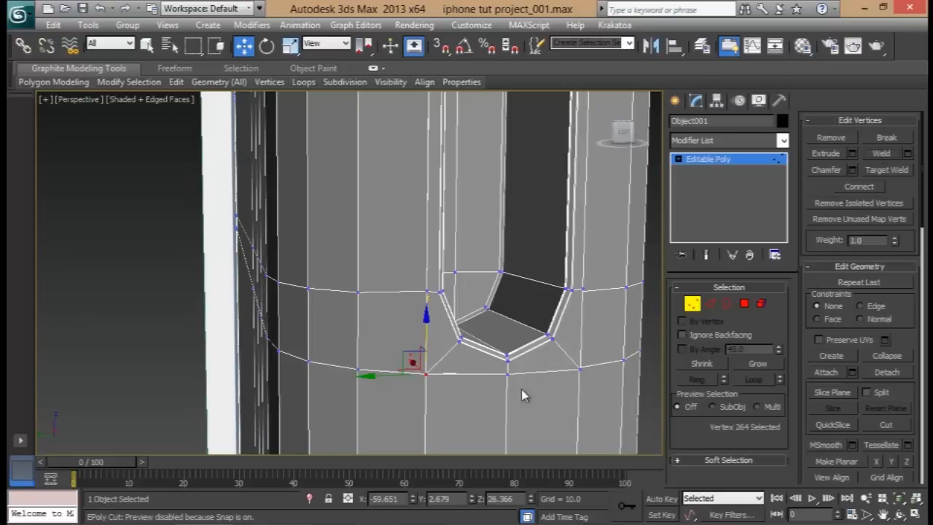
drag(521, 400, 498, 371)
click(876, 156)
alt+middle_drag(625, 320, 530, 305)
drag(518, 340, 489, 370)
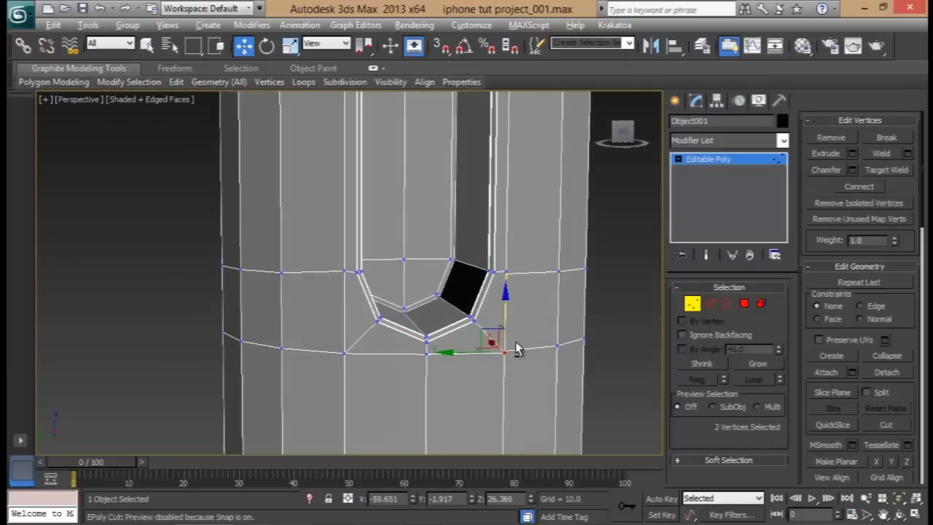
alt+middle_drag(516, 343, 491, 340)
scroll(492, 340, down, 3)
drag(517, 263, 532, 327)
key(ctrl+z)
drag(438, 354, 288, 233)
alt+middle_drag(473, 312, 459, 331)
key(ctrl+z)
scroll(393, 337, down, 4)
middle_drag(641, 274, 577, 225)
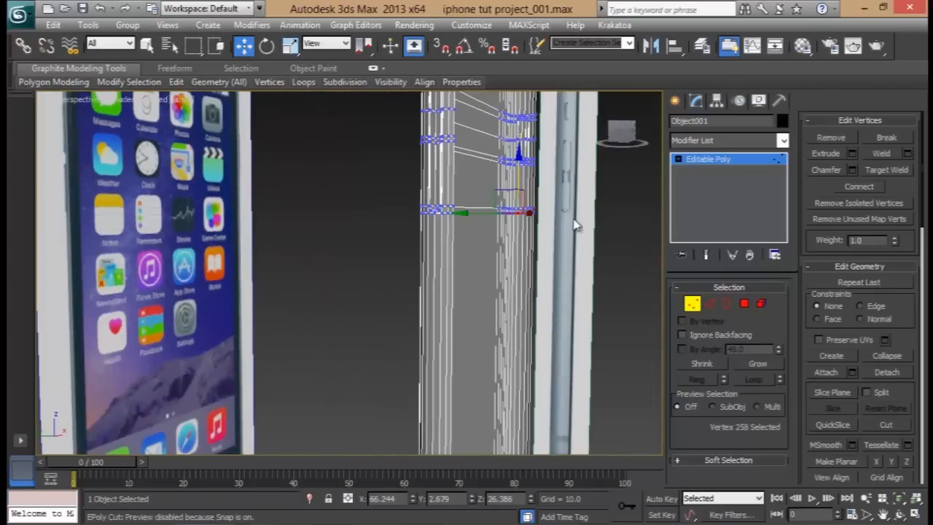
Weld the overlapping vertices at the remaining lower corner and beside that side of the recess's lower rounded end
scroll(521, 220, up, 4)
middle_drag(520, 220, 432, 279)
middle_drag(371, 339, 386, 329)
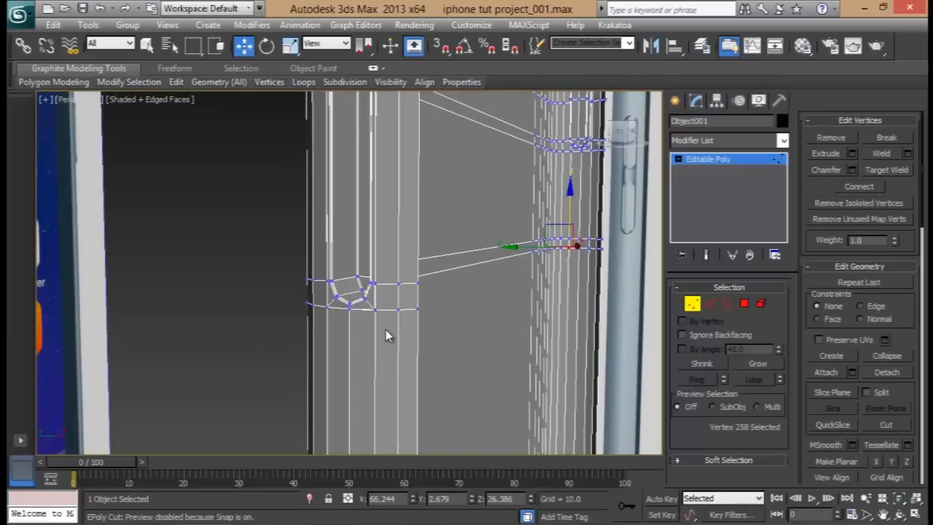
drag(368, 311, 383, 302)
click(886, 138)
middle_drag(417, 192, 491, 277)
scroll(508, 366, up, 5)
scroll(437, 285, down, 5)
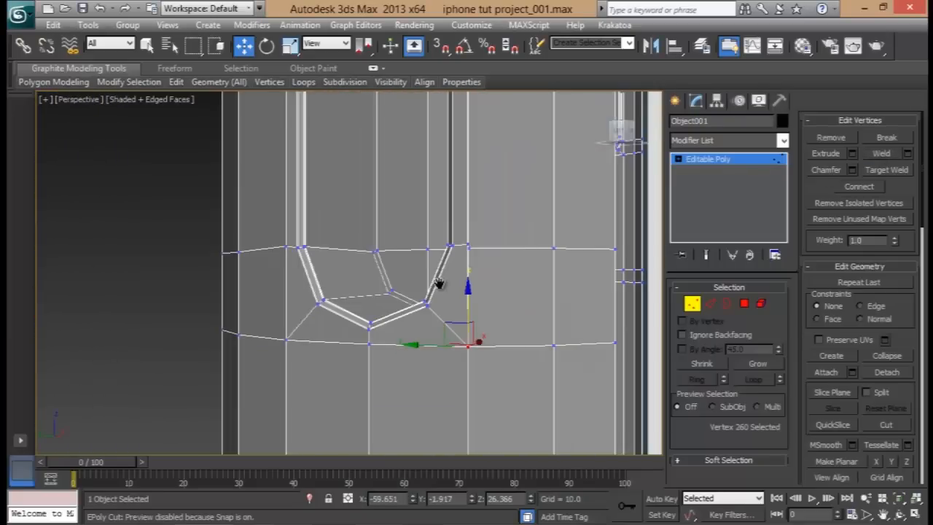
drag(418, 287, 418, 288)
click(881, 153)
Weld the overlapping vertex pair where the upper line of the middle double edge loop meets one side of the recess
scroll(413, 287, up, 5)
scroll(511, 264, down, 3)
click(526, 294)
drag(544, 314, 530, 282)
scroll(620, 306, down, 4)
alt+middle_drag(576, 311, 515, 308)
scroll(432, 315, up, 4)
alt+middle_drag(432, 315, 443, 312)
drag(338, 291, 310, 269)
alt+middle_drag(385, 311, 382, 270)
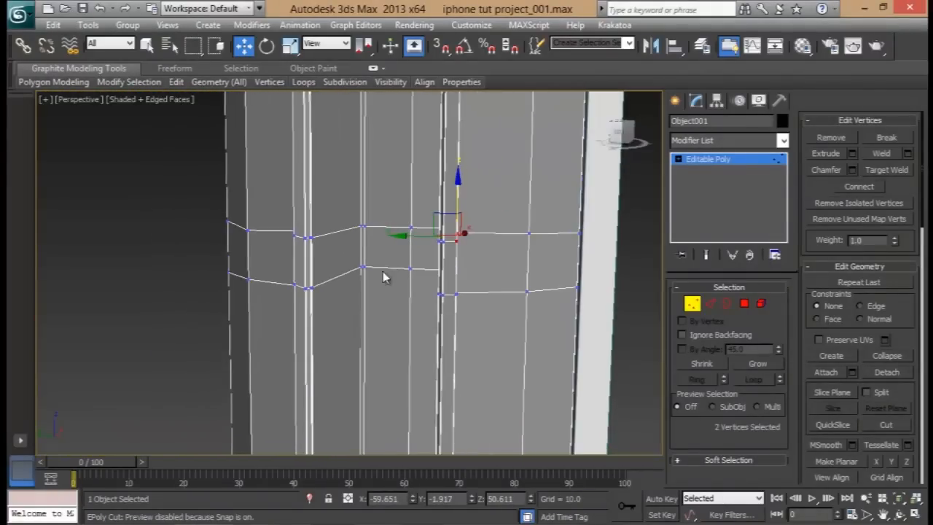
click(881, 157)
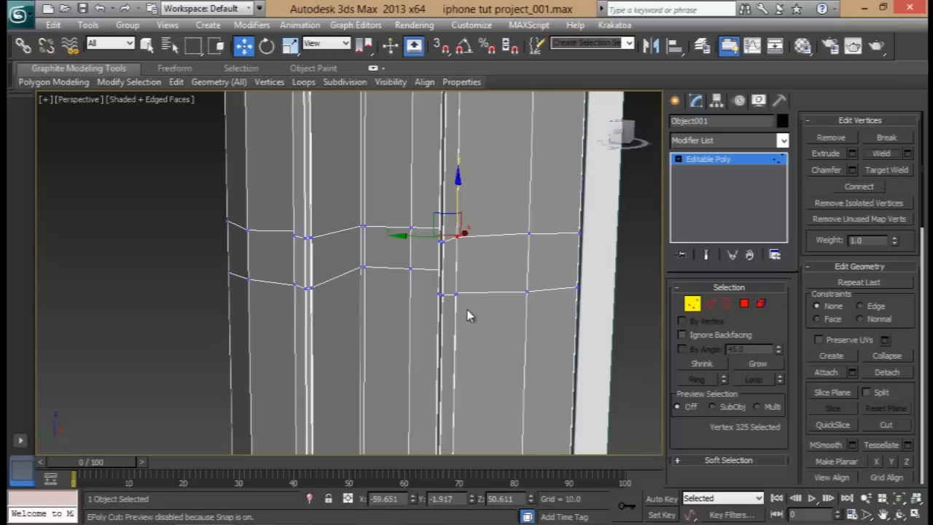
Weld the remaining overlapping vertex pairs where the middle double edge loop meets both sides of the recess
drag(449, 293, 472, 290)
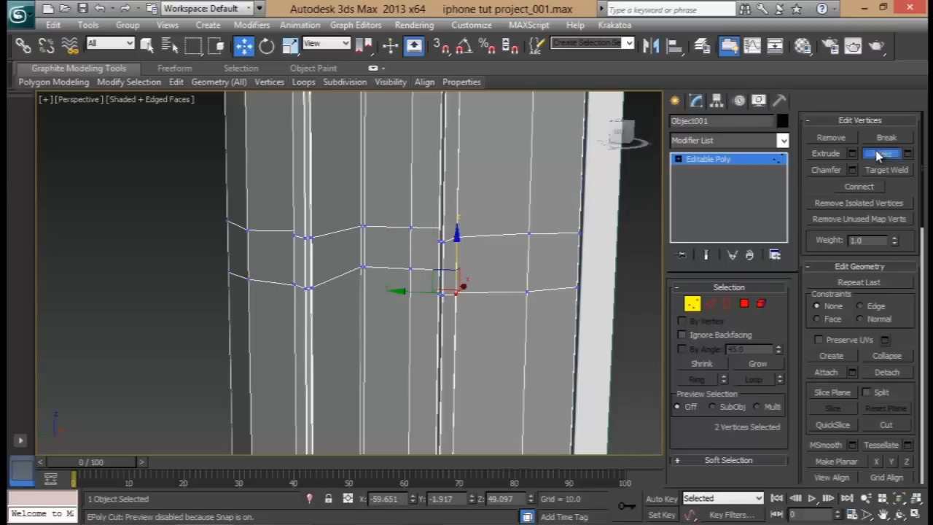
alt+middle_drag(350, 246, 416, 256)
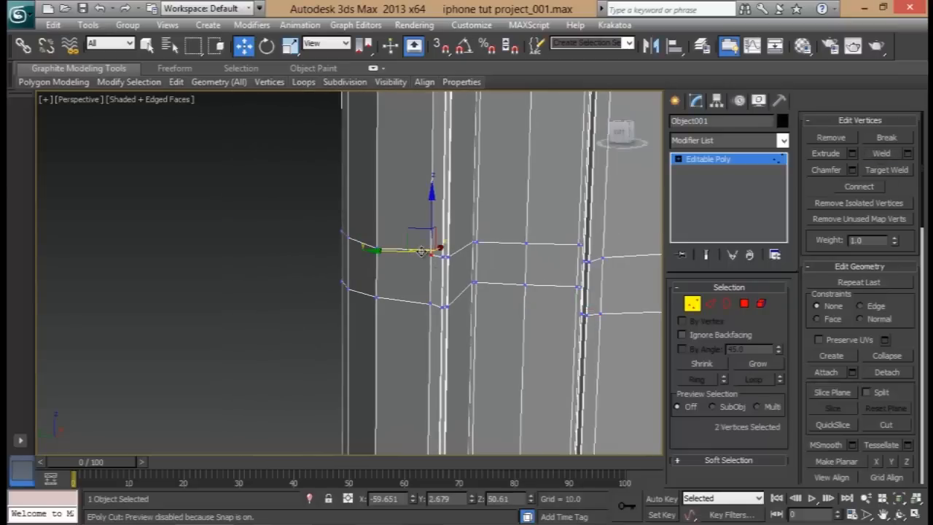
drag(417, 296, 442, 346)
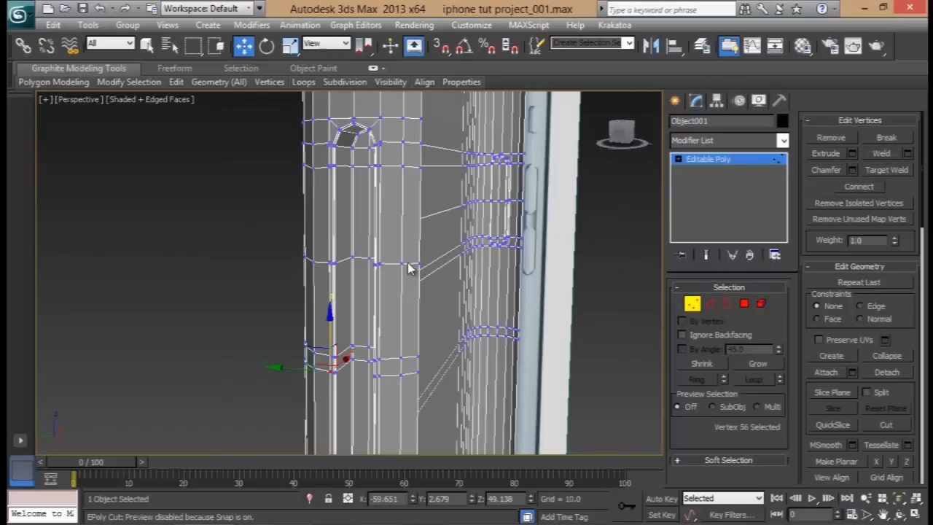
Try to weld the four seam vertices on both sides of the recess's single middle edge line in one go
scroll(408, 268, up, 5)
drag(465, 233, 455, 256)
ctrl+drag(290, 255, 279, 229)
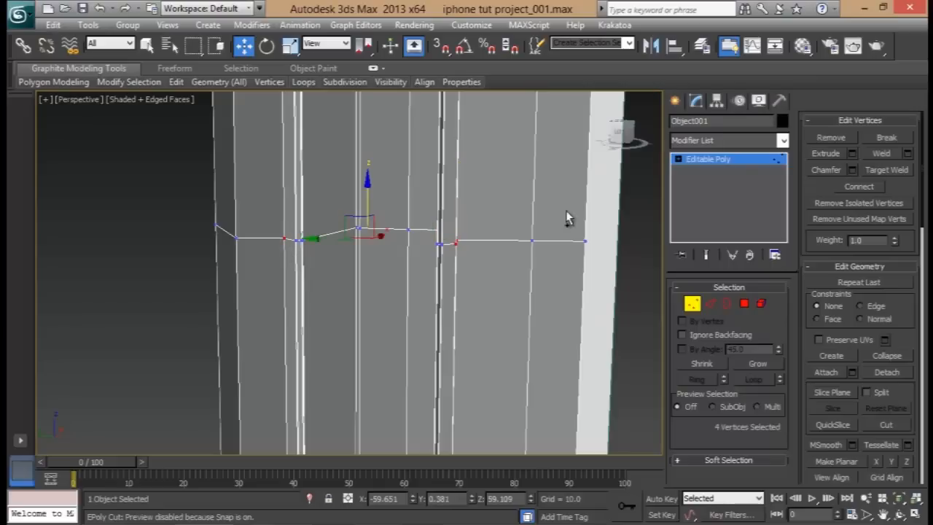
click(883, 156)
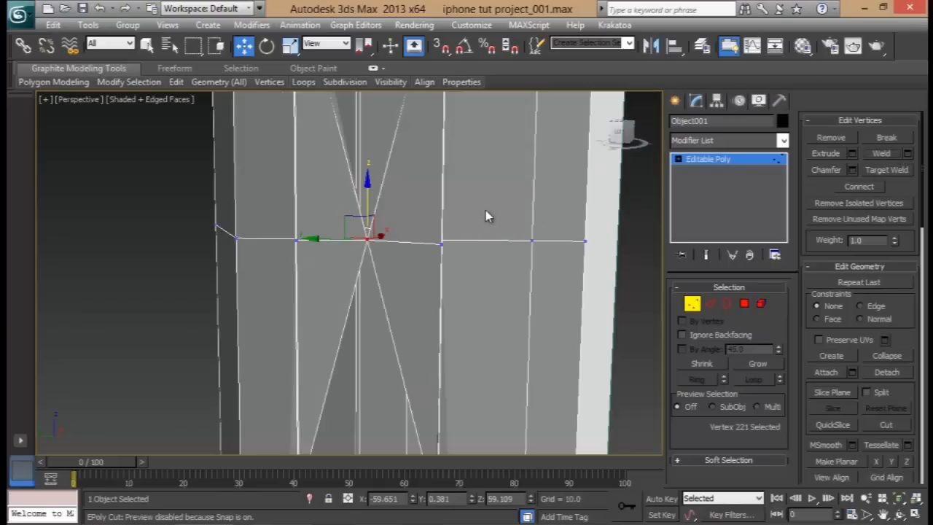
key(ctrl+z)
Weld the overlapping vertex pairs on the single middle edge line separately, one on each side of the recess
drag(475, 260, 449, 232)
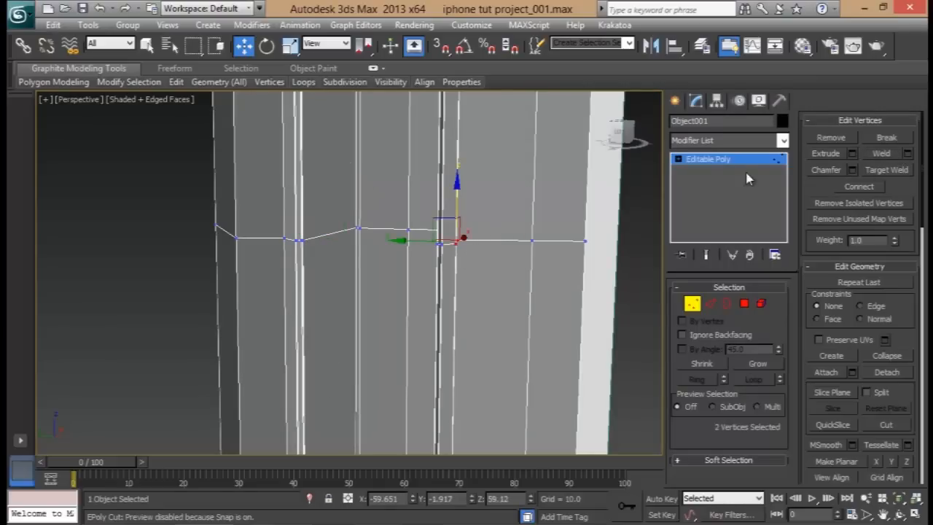
click(882, 154)
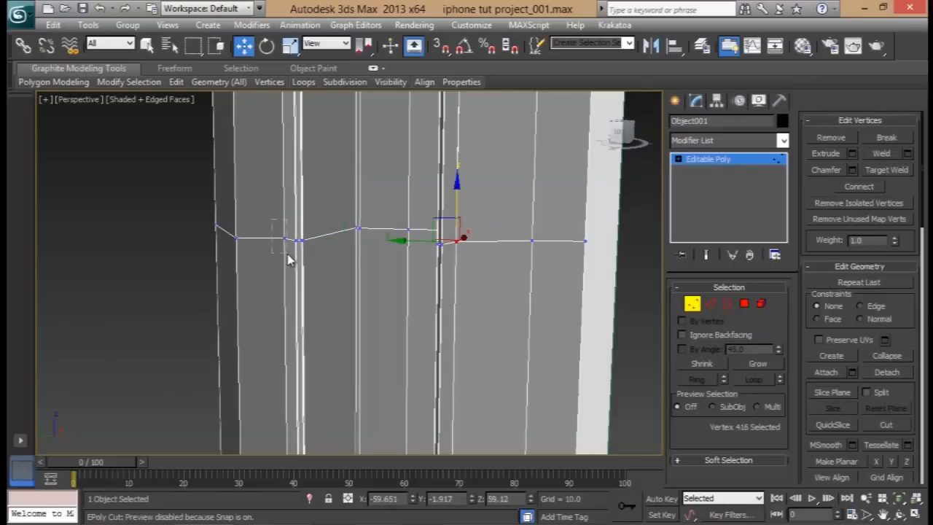
drag(287, 255, 290, 257)
click(885, 155)
Weld the overlapping vertices where two edge lines meet one long side of the recess just below its upper rounded end
middle_drag(417, 156, 413, 189)
drag(448, 361, 425, 360)
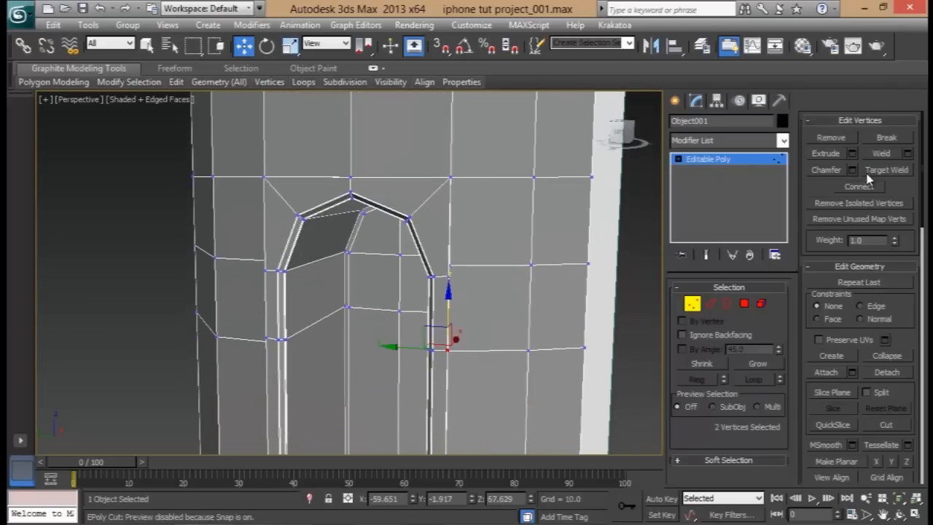
click(883, 157)
drag(435, 262, 462, 287)
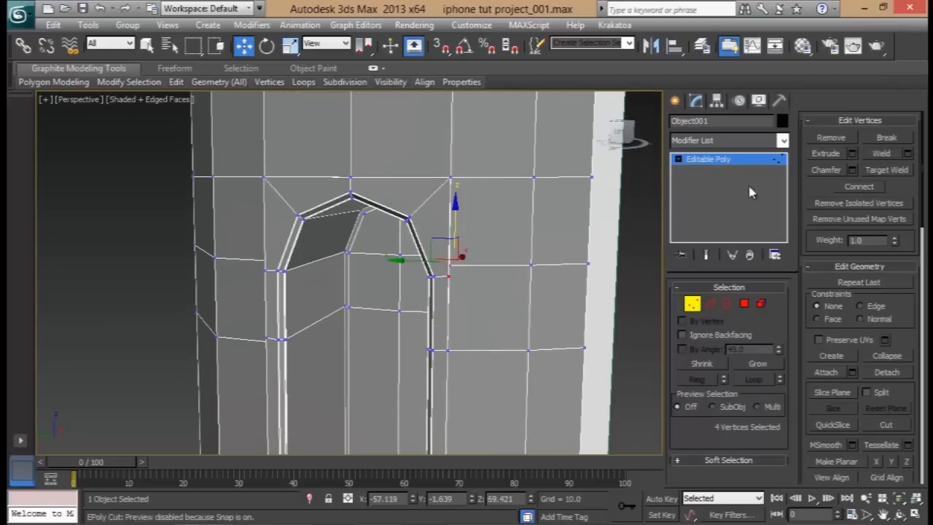
click(880, 155)
Weld the overlapping vertices on the edge line above the recess, at both upper corners and the centre
drag(437, 195, 436, 193)
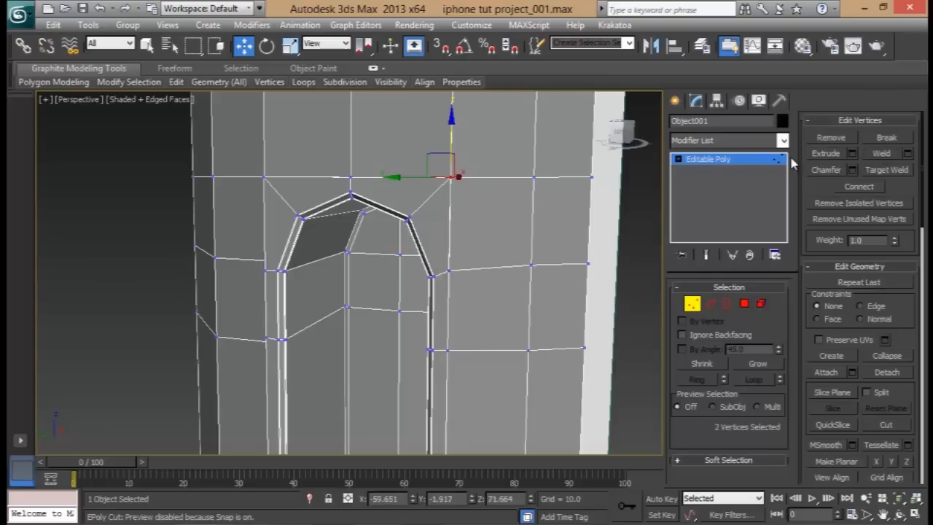
click(877, 152)
drag(352, 189, 372, 191)
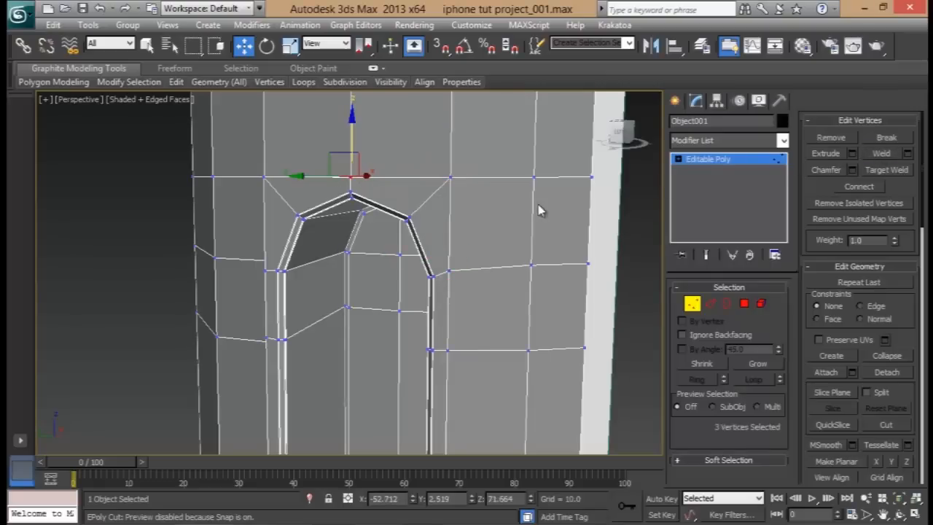
click(876, 153)
click(265, 175)
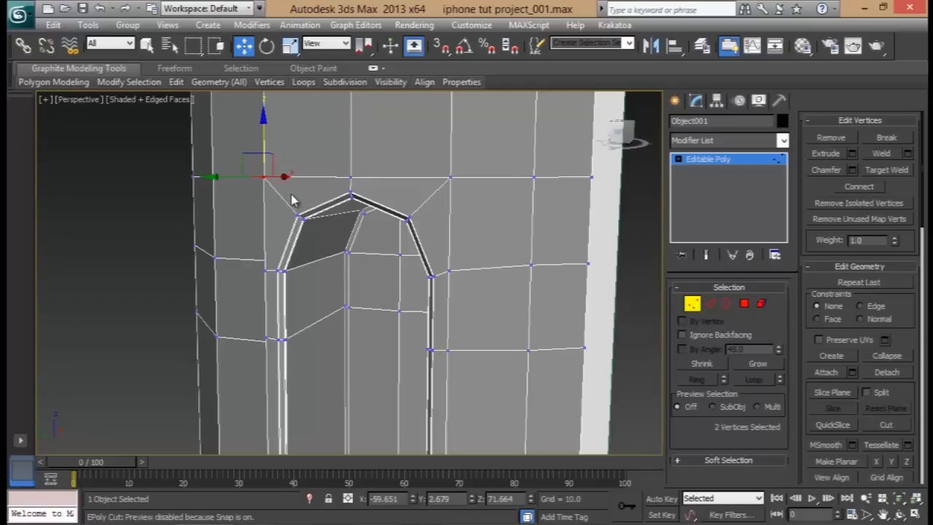
click(874, 156)
Weld the overlapping vertex pairs on the other long side below the recess's upper end and leave vertex editing
drag(264, 267, 268, 281)
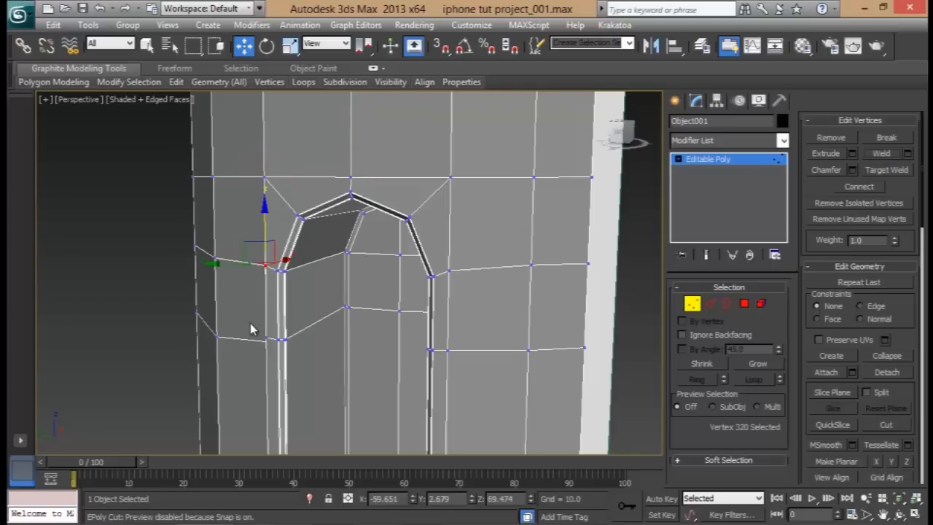
drag(270, 362, 288, 357)
click(880, 153)
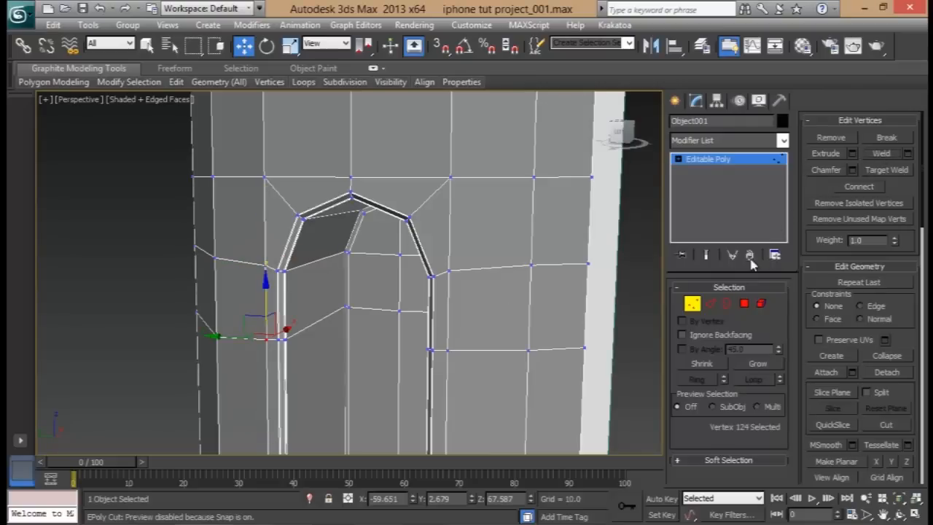
click(694, 304)
Apply a TurboSmooth modifier to the case with 2 iterations
scroll(439, 313, down, 10)
scroll(454, 304, up, 4)
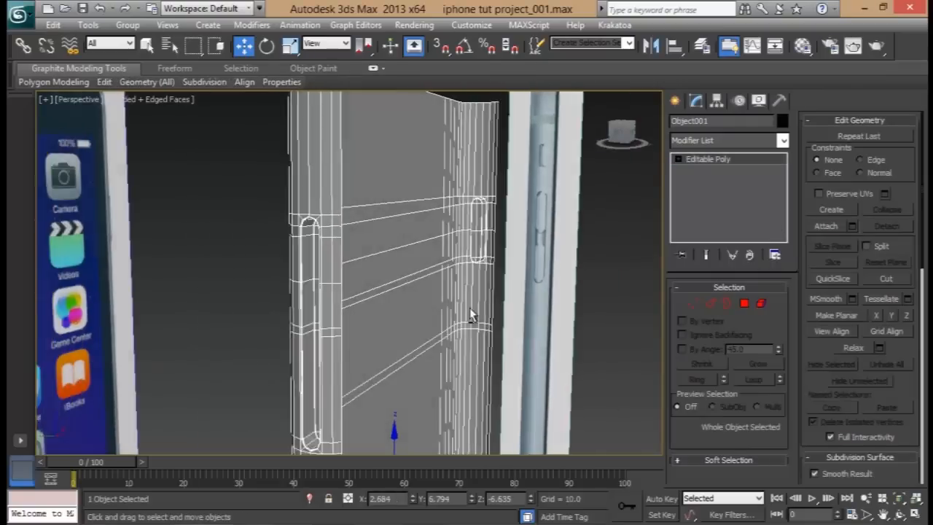
alt+middle_drag(454, 304, 512, 294)
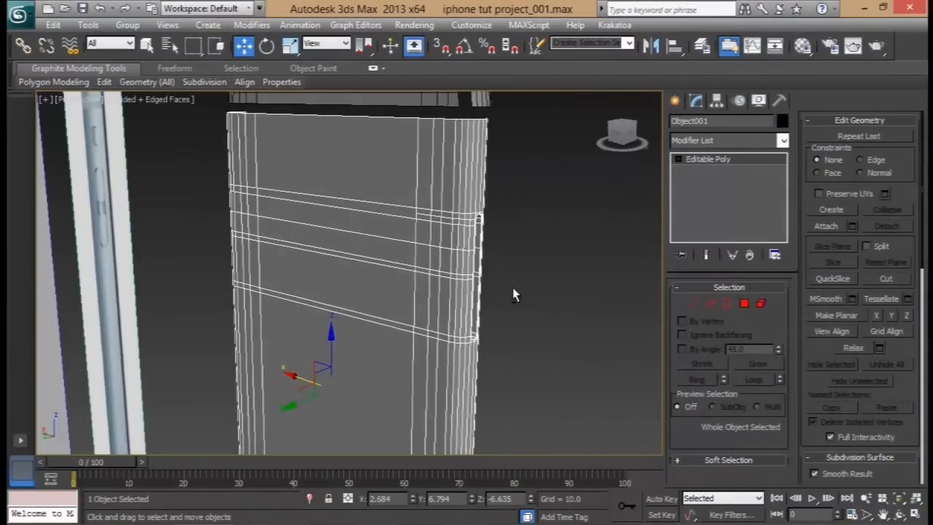
click(739, 140)
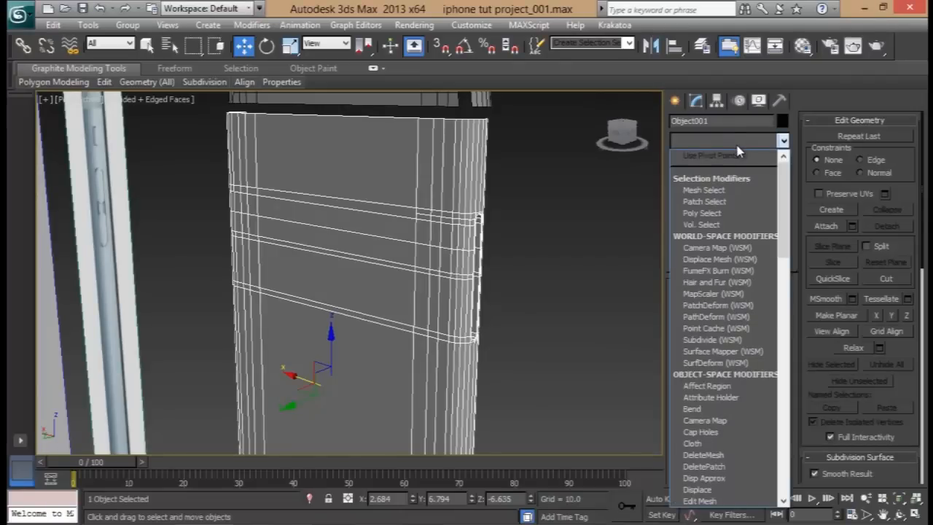
text(tu)
key(Return)
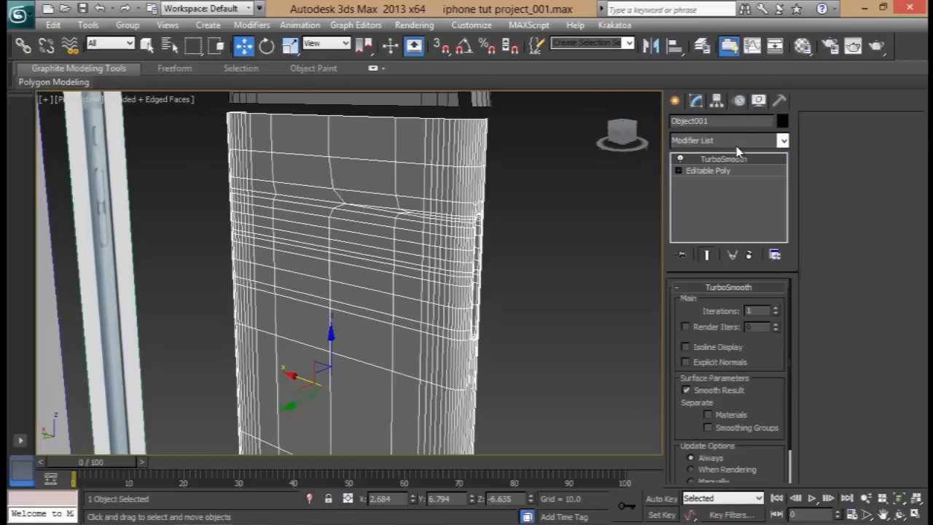
click(776, 308)
Hide the edge display in the perspective view and examine the smoothed case and its side recesses
mouse_move(465, 289)
middle_down()
mouse_move(462, 297)
mouse_move(476, 262)
mouse_move(443, 270)
mouse_move(402, 237)
middle_up()
key(F4)
alt+middle_drag(346, 216, 294, 193)
scroll(294, 193, down, 5)
middle_drag(336, 263, 270, 244)
scroll(375, 314, up, 5)
alt+middle_drag(376, 315, 359, 291)
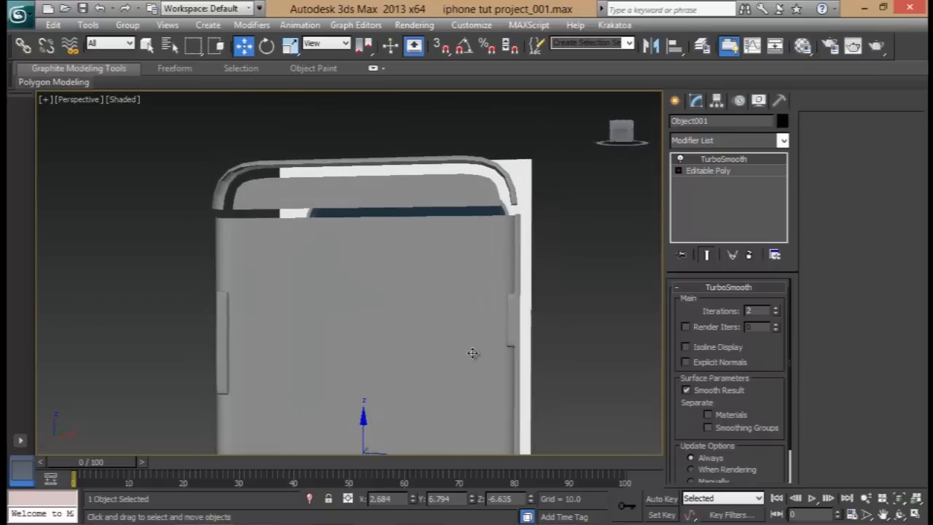
scroll(487, 300, down, 4)
In the front view, move the case sideways to about X 1.442 to line up its side with the top end piece
key(alt+w)
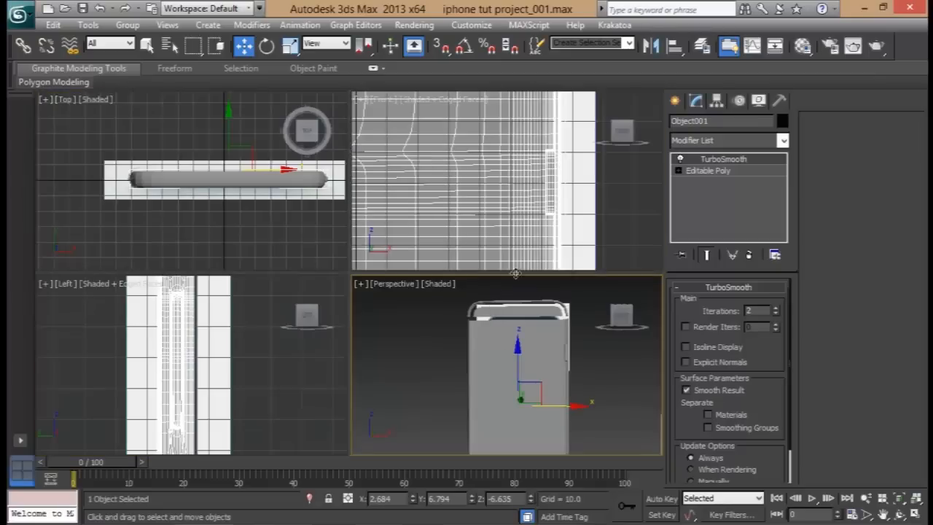
middle_drag(509, 181, 534, 241)
key(alt+w)
mouse_move(297, 282)
middle_down()
mouse_move(447, 279)
mouse_move(429, 250)
middle_up()
middle_drag(436, 372, 435, 333)
middle_drag(439, 365, 437, 388)
middle_drag(294, 221, 315, 328)
scroll(312, 325, up, 2)
scroll(175, 200, up, 2)
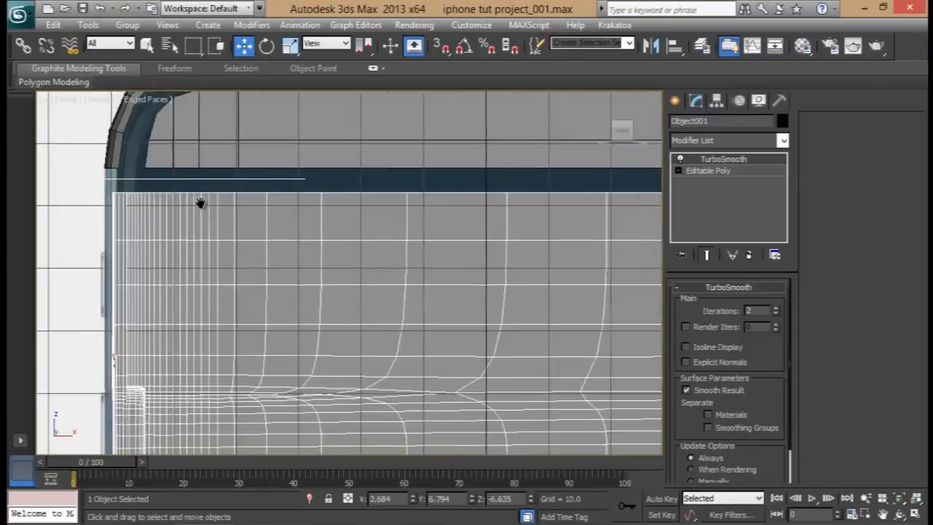
middle_drag(164, 192, 267, 298)
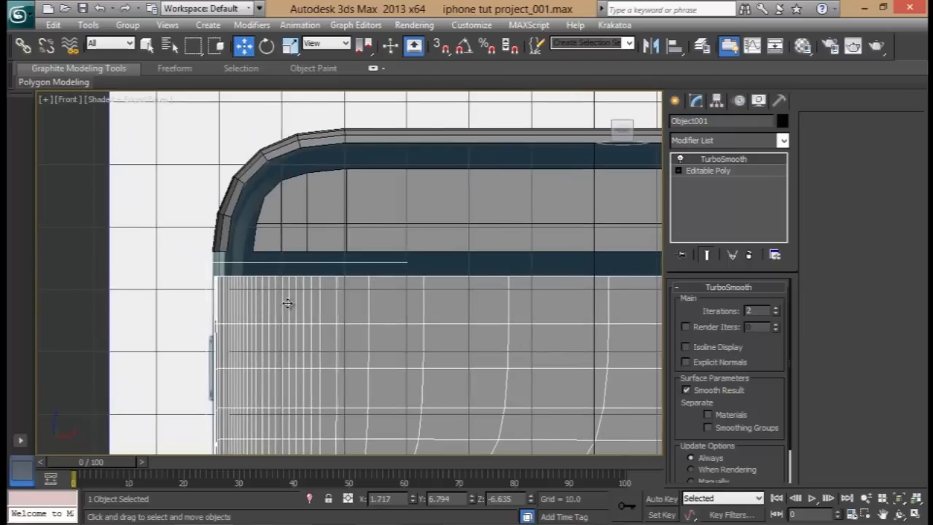
drag(281, 303, 281, 306)
middle_drag(435, 281, 255, 240)
scroll(255, 241, down, 3)
middle_drag(400, 293, 401, 268)
Return to the perspective view with edges shown and enable Isoline Display for the case's TurboSmooth
key(alt+w)
right_click(518, 358)
key(alt+w)
alt+middle_drag(469, 337, 524, 282)
click(500, 349)
key(F4)
middle_drag(432, 239, 431, 264)
click(406, 256)
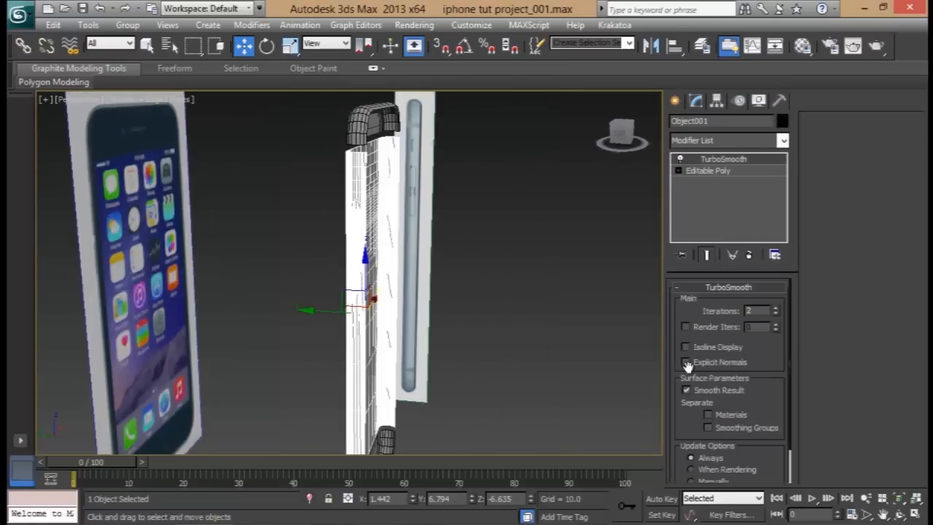
click(687, 348)
Remove the TurboSmooth modifier from the case and deselect it
alt+middle_drag(509, 320, 522, 293)
click(497, 243)
alt+middle_drag(495, 241, 399, 221)
click(400, 221)
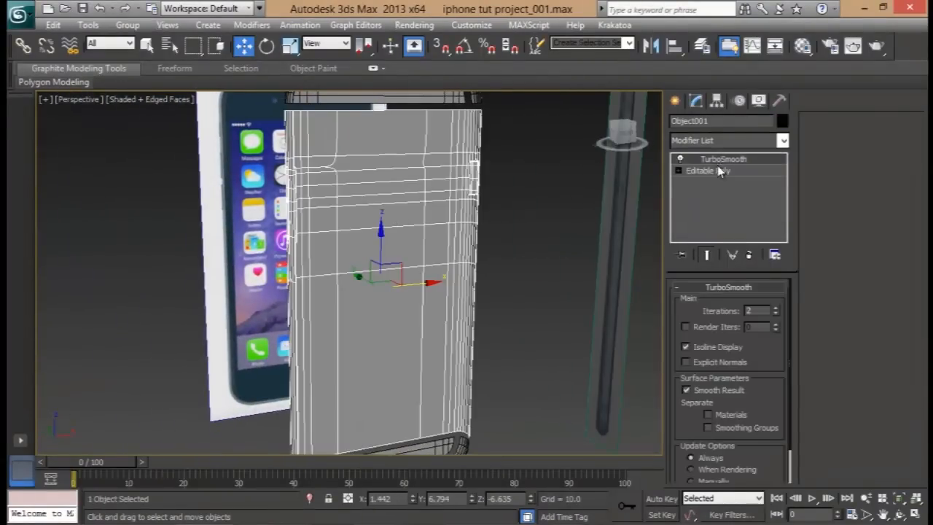
click(749, 255)
alt+middle_drag(583, 261, 514, 257)
click(522, 264)
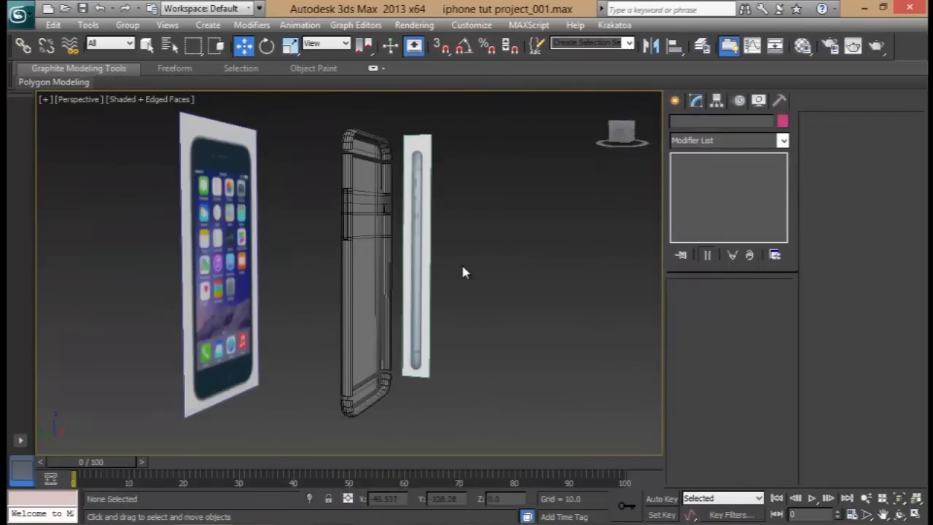
Examine the case's side recesses and underside against the surrounding front, side and bottom reference images
alt+middle_drag(401, 225, 399, 257)
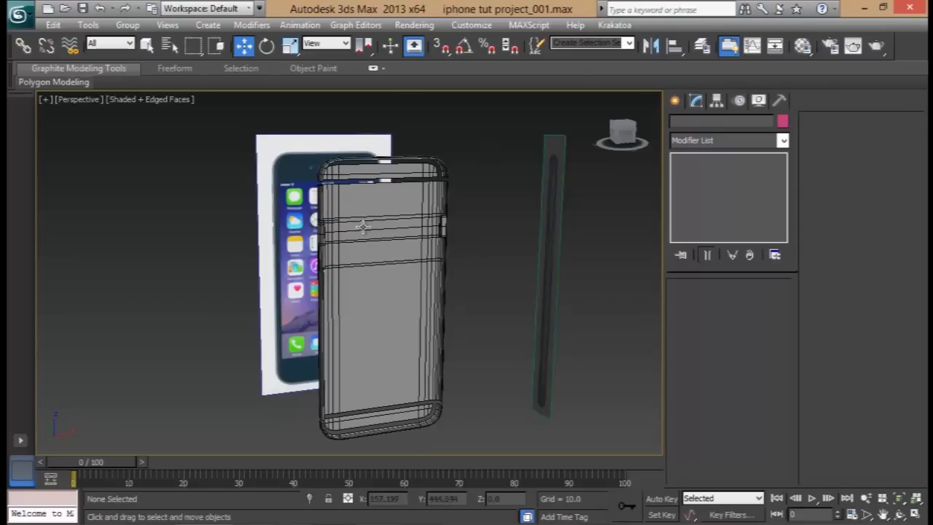
scroll(363, 227, up, 6)
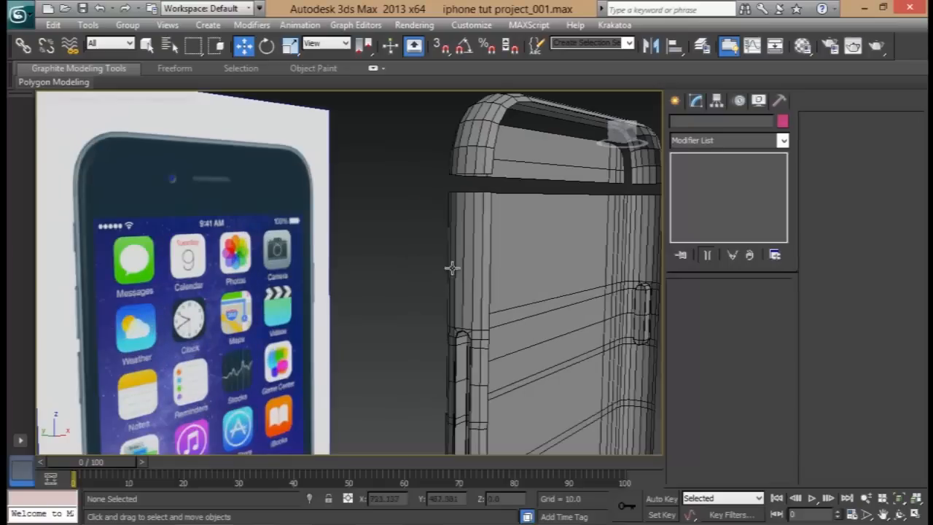
scroll(481, 269, down, 6)
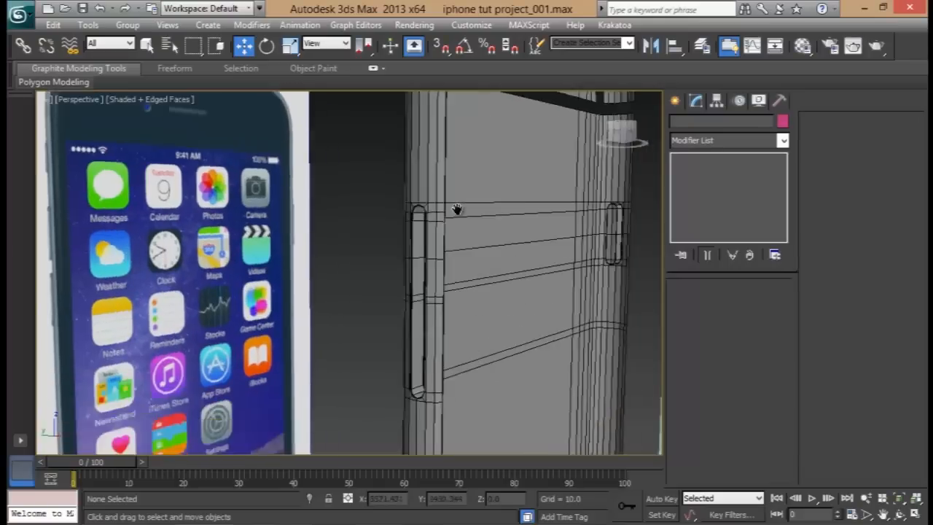
scroll(476, 256, up, 3)
alt+middle_drag(439, 293, 424, 186)
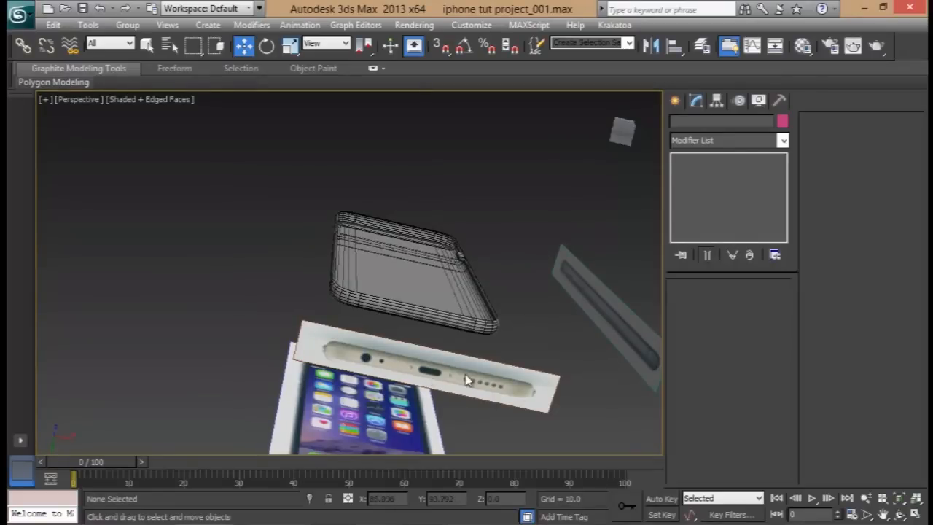
alt+middle_drag(508, 394, 475, 290)
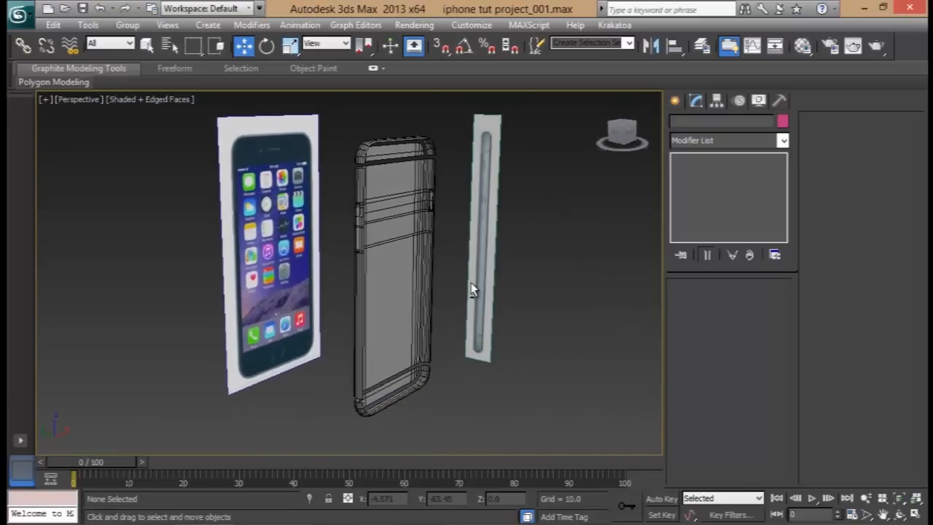